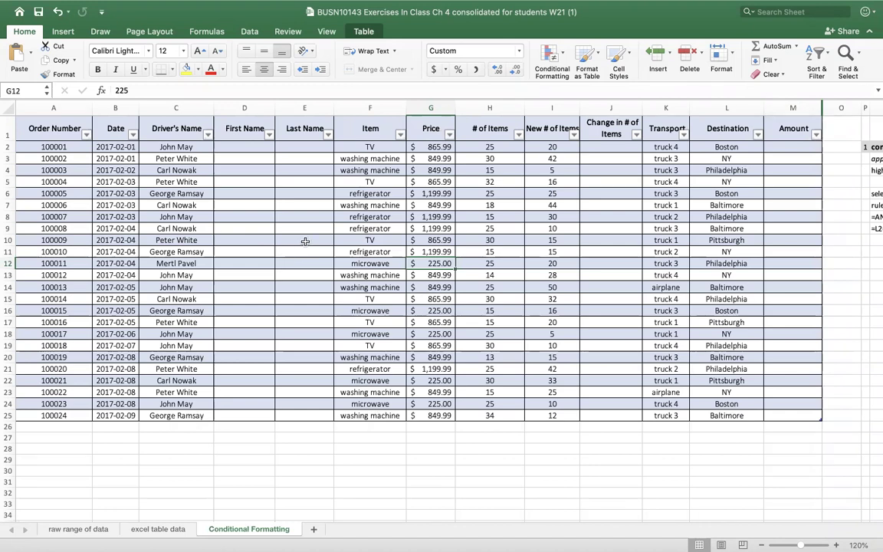
# Rename the delivery table from Table1 to tblDelivery and turn off Banded Rows
pyautogui.click(305, 241)
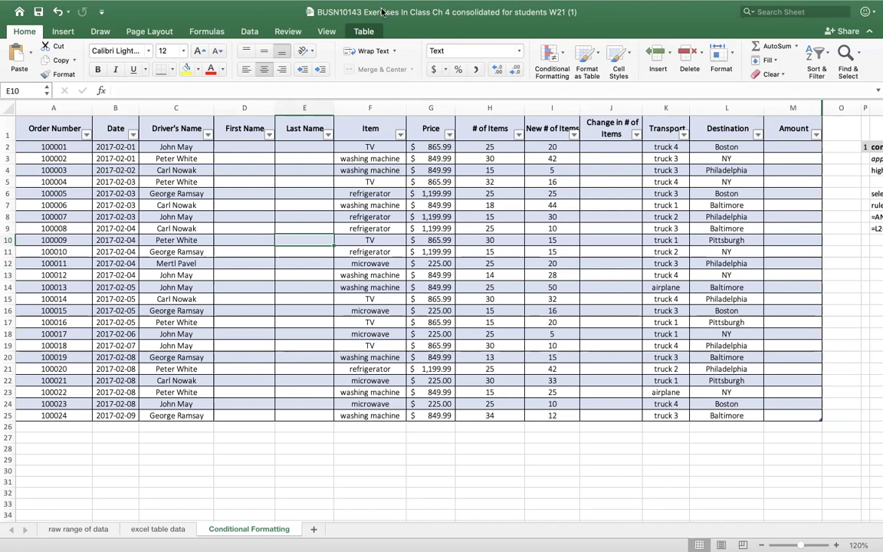
pyautogui.click(364, 32)
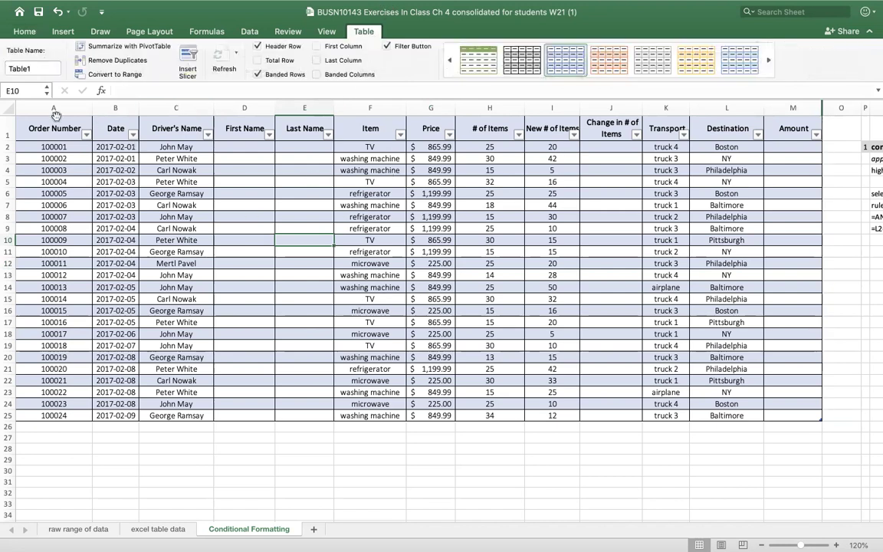
pyautogui.click(23, 69)
pyautogui.write('tblDe')
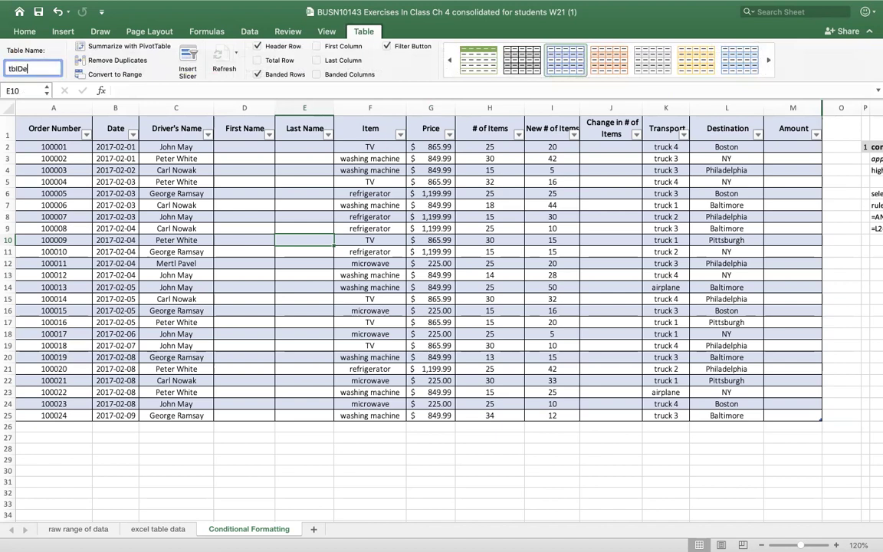
pyautogui.write('livery')
pyautogui.press('Return')
pyautogui.click(115, 217)
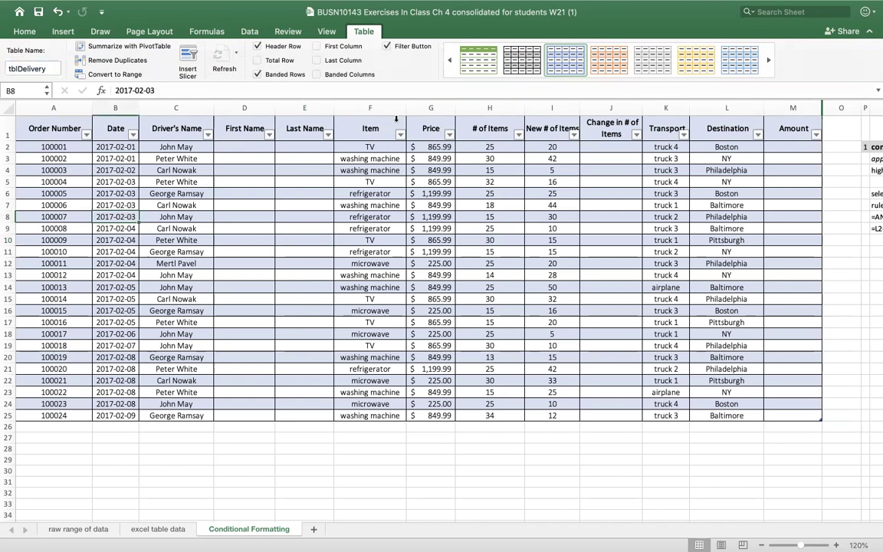
pyautogui.click(257, 74)
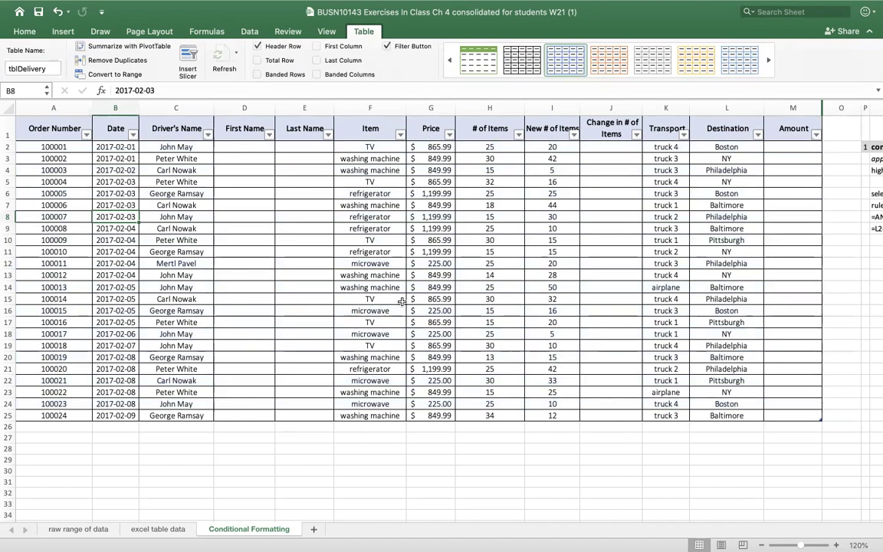
# Enter john in D2 and Flash Fill the rest of the First Name column
pyautogui.click(253, 146)
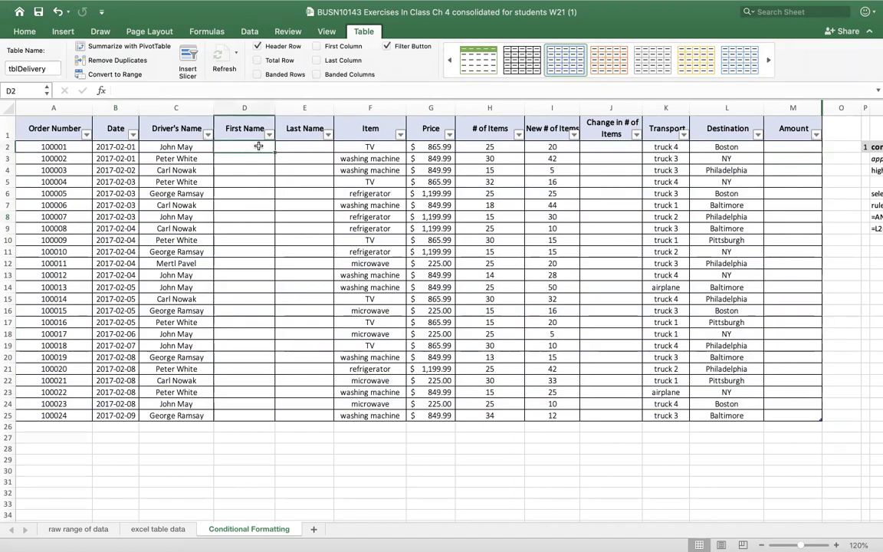
pyautogui.write("john'")
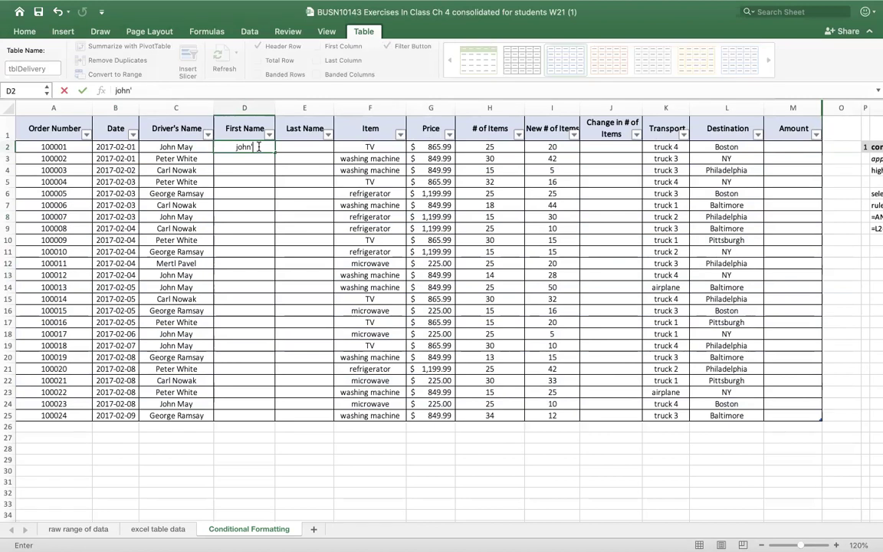
pyautogui.press('BackSpace')
pyautogui.press('Return')
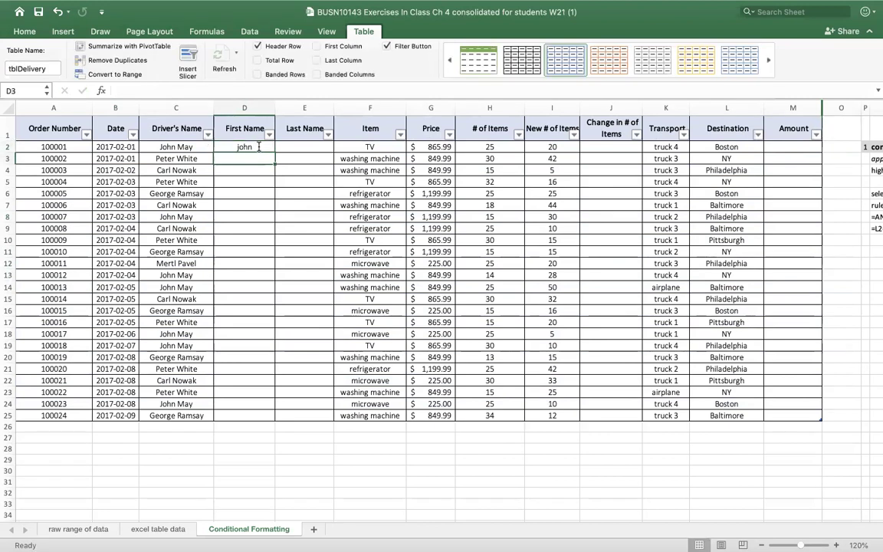
pyautogui.hotkey('ctrl', 'e')
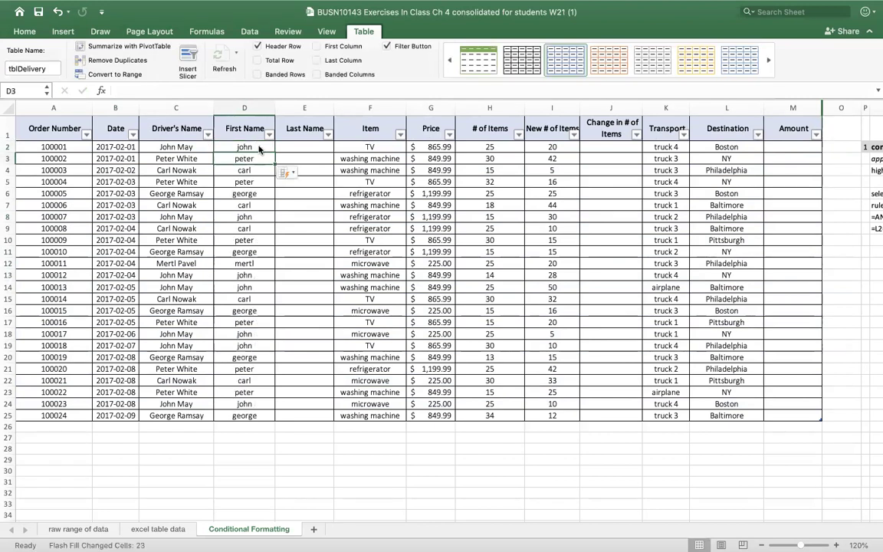
# Enter may in E2 and Flash Fill the rest of the Last Name column
pyautogui.click(304, 146)
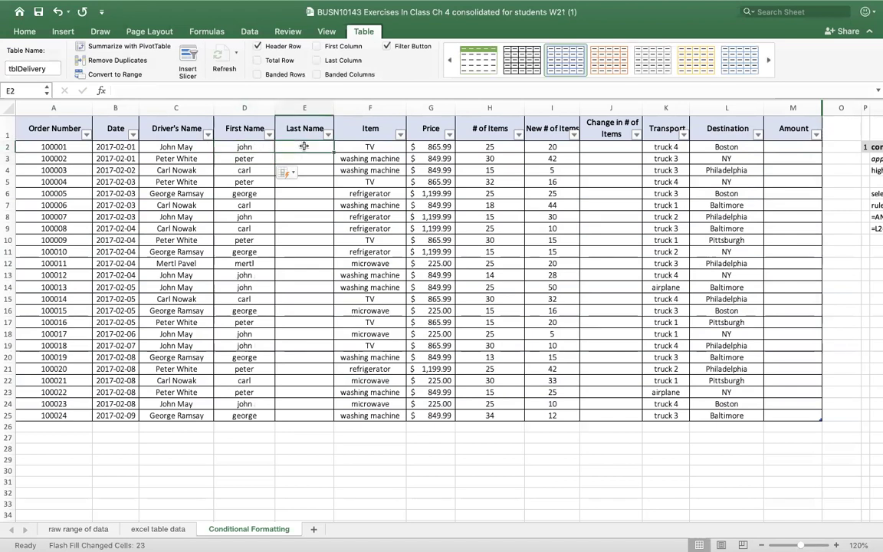
pyautogui.write('may')
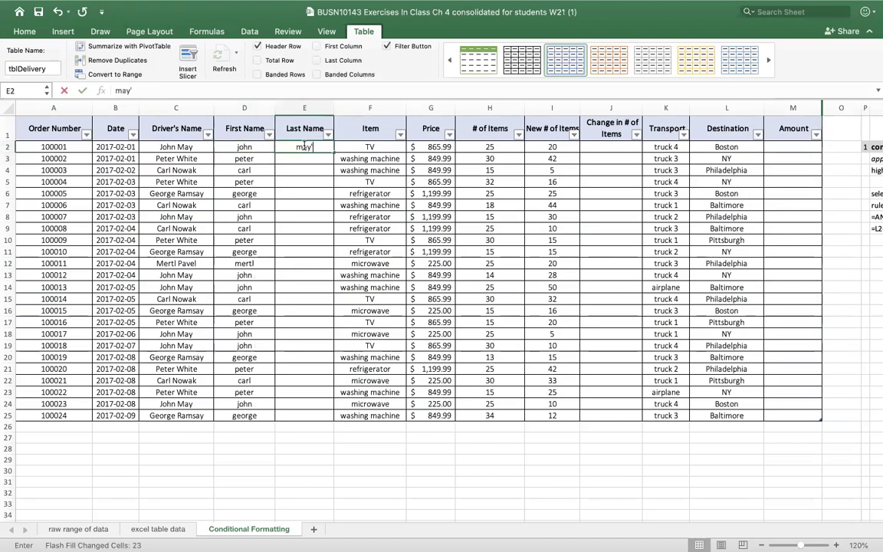
pyautogui.press('Return')
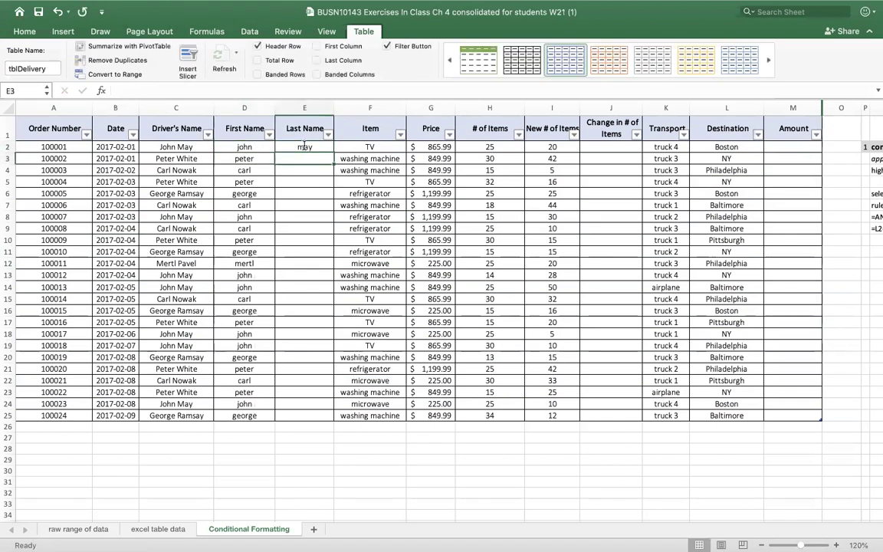
pyautogui.hotkey('ctrl', 'e')
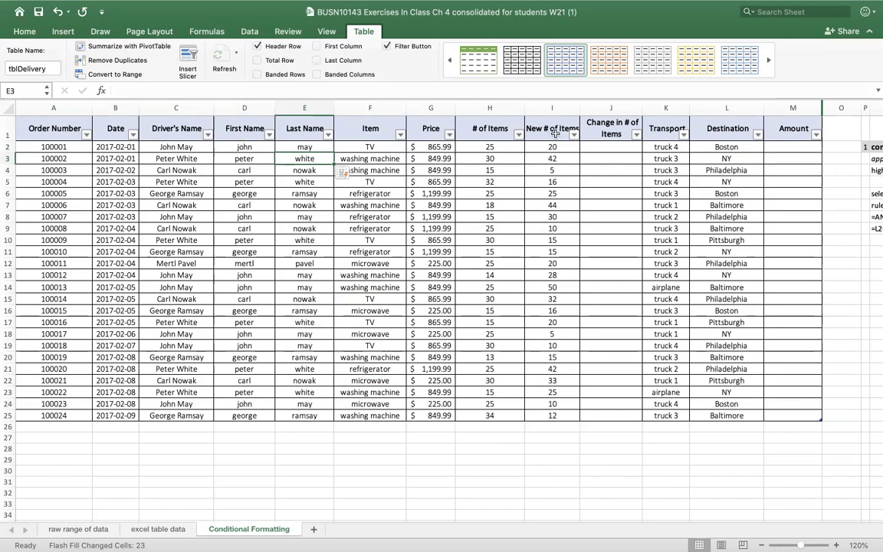
# Enter =[@[New # of Items]]-[@[# of Items]] in J2 for the whole column, then review J2's formula
pyautogui.click(614, 148)
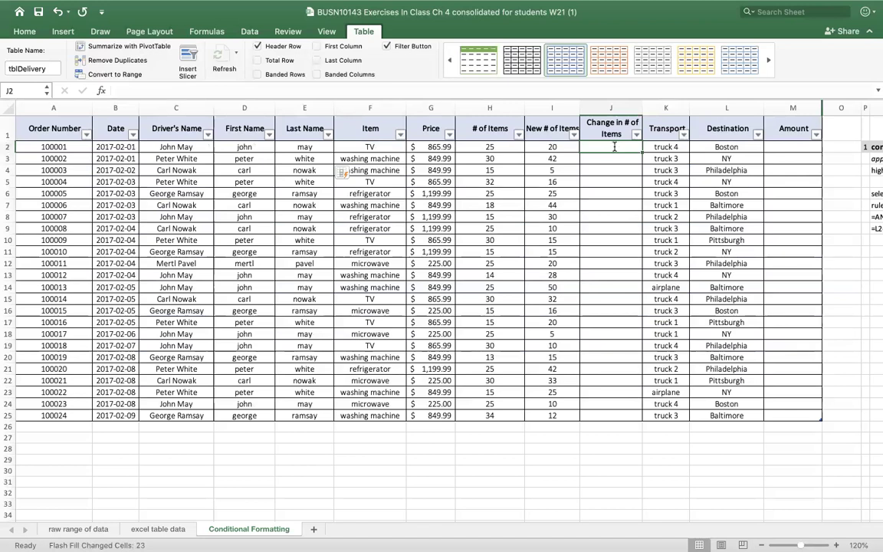
pyautogui.write('=')
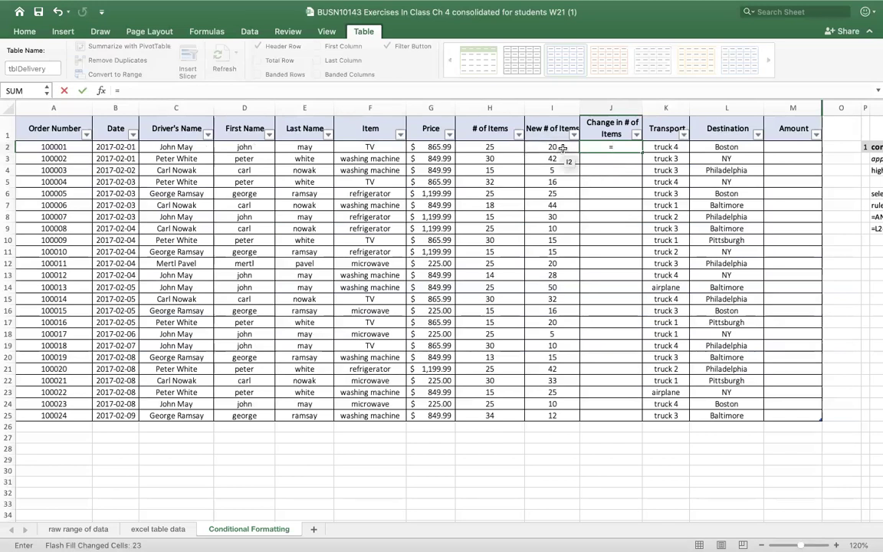
pyautogui.click(561, 148)
pyautogui.write('-')
pyautogui.click(511, 148)
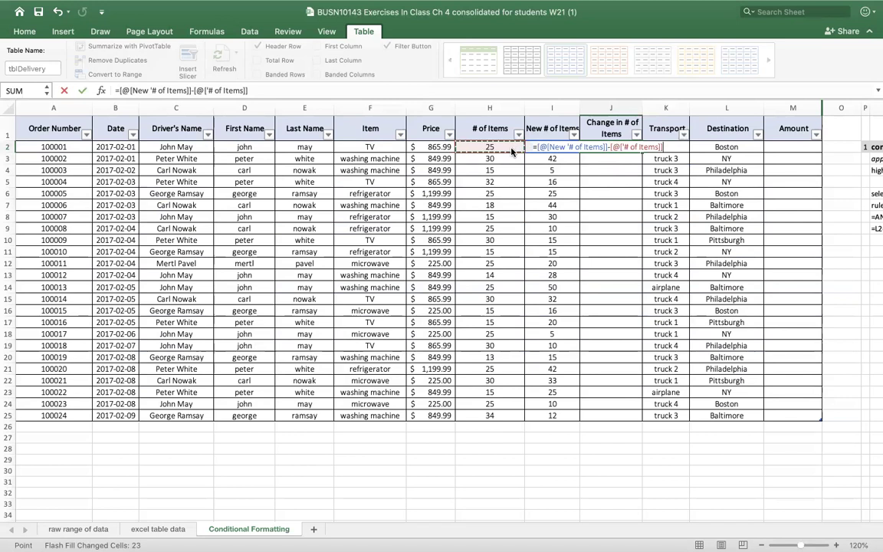
pyautogui.press('Return')
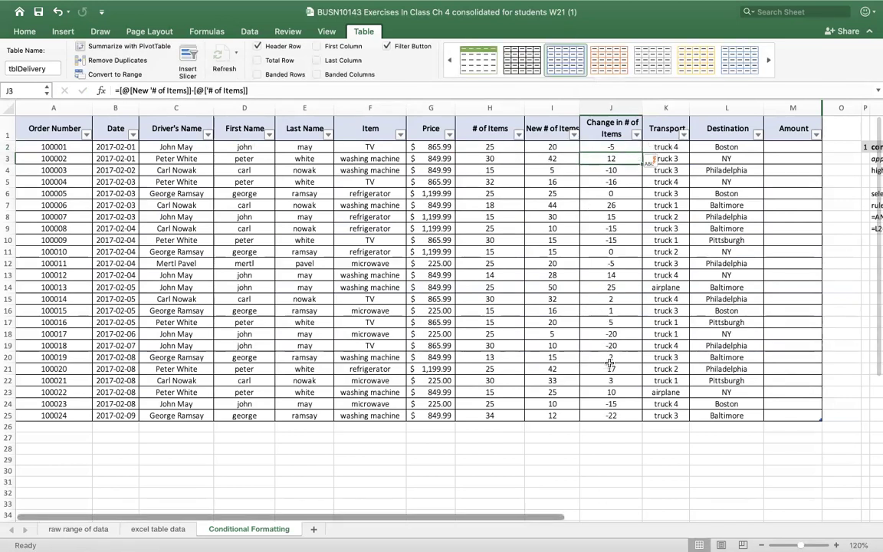
pyautogui.click(612, 146)
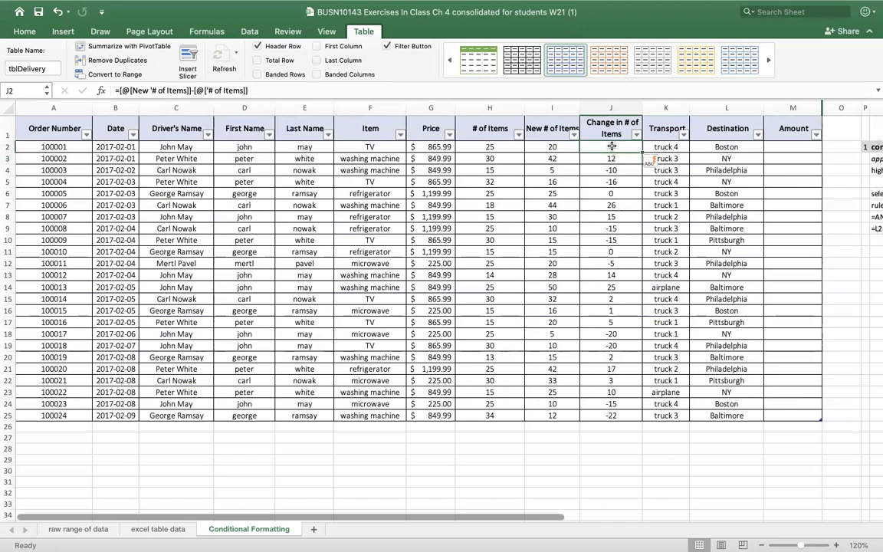
pyautogui.click(263, 90)
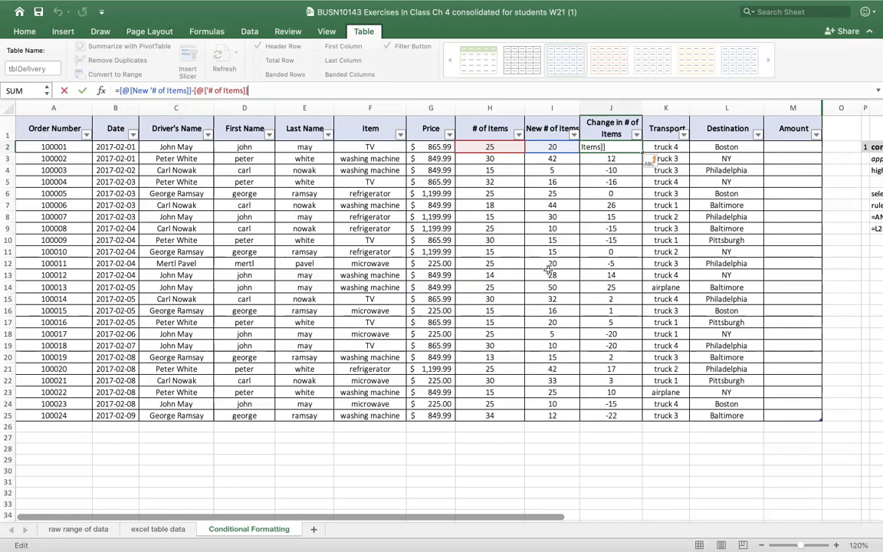
# Enter =[Price]*[# of Items] in M2 to fill the Amount column, then open M3's formula
pyautogui.click(784, 147)
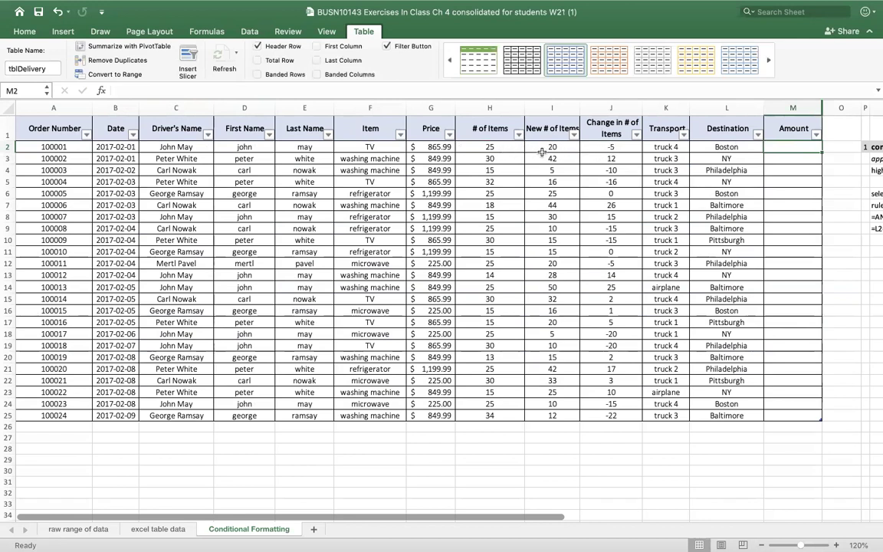
pyautogui.write('=')
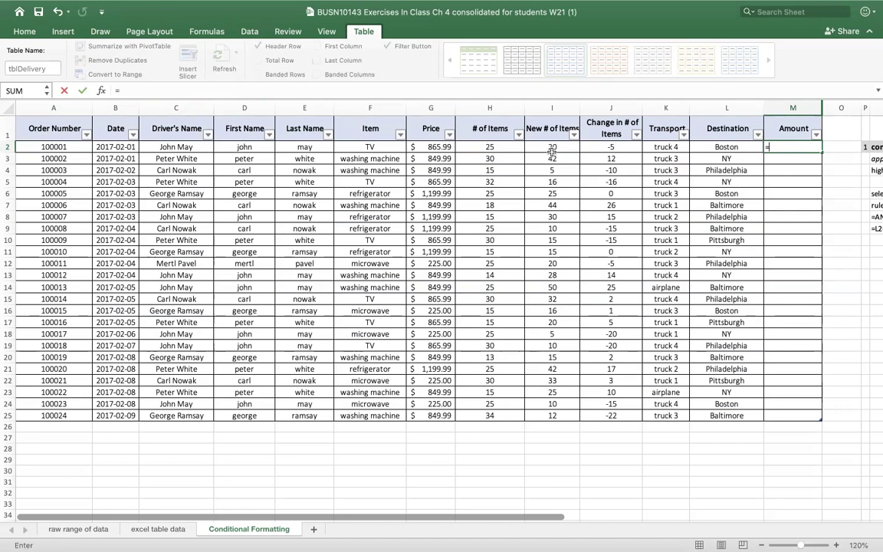
pyautogui.write('[')
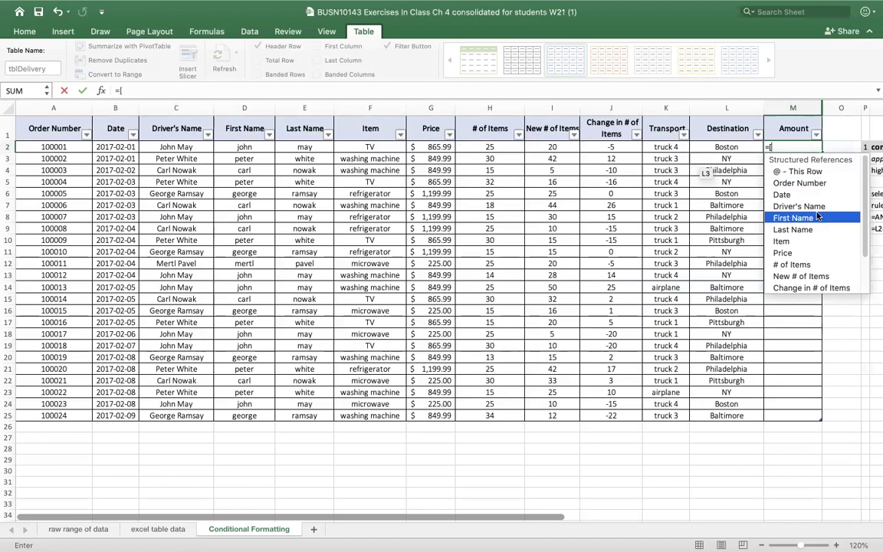
pyautogui.doubleClick(800, 253)
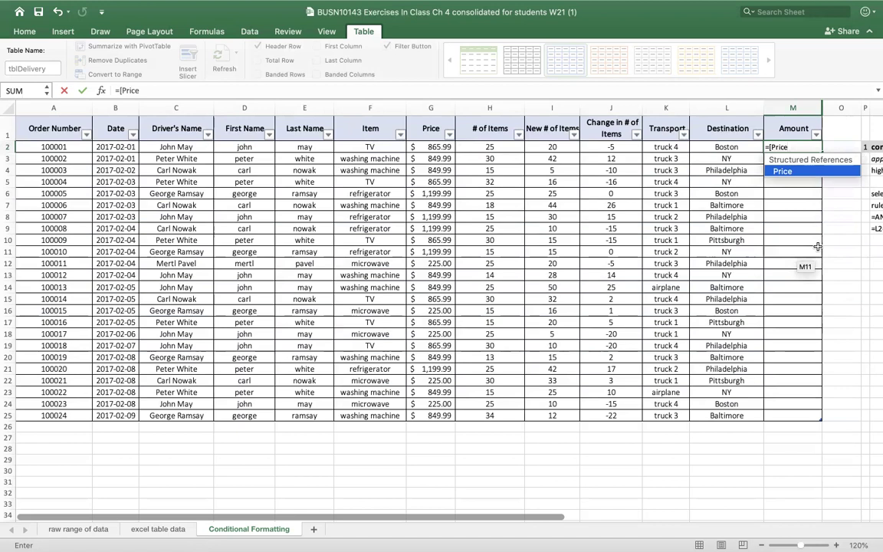
pyautogui.write(']')
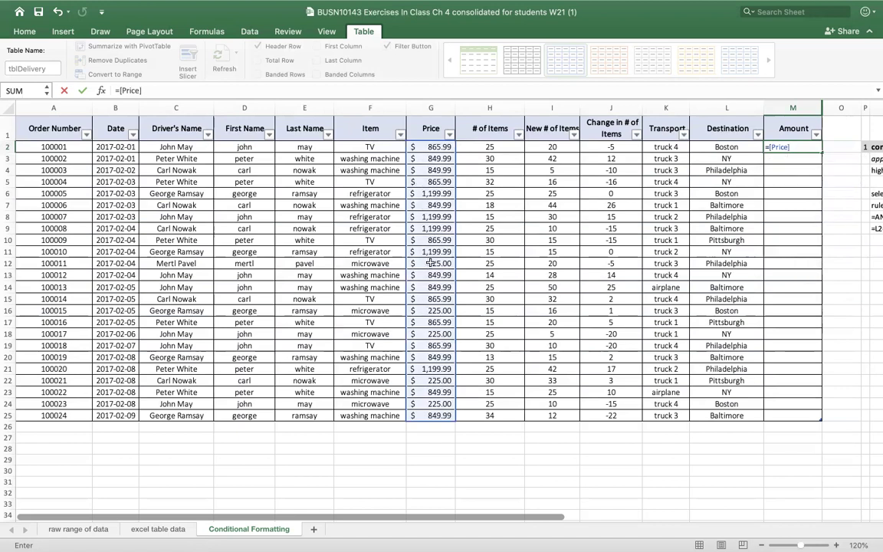
pyautogui.write('*[')
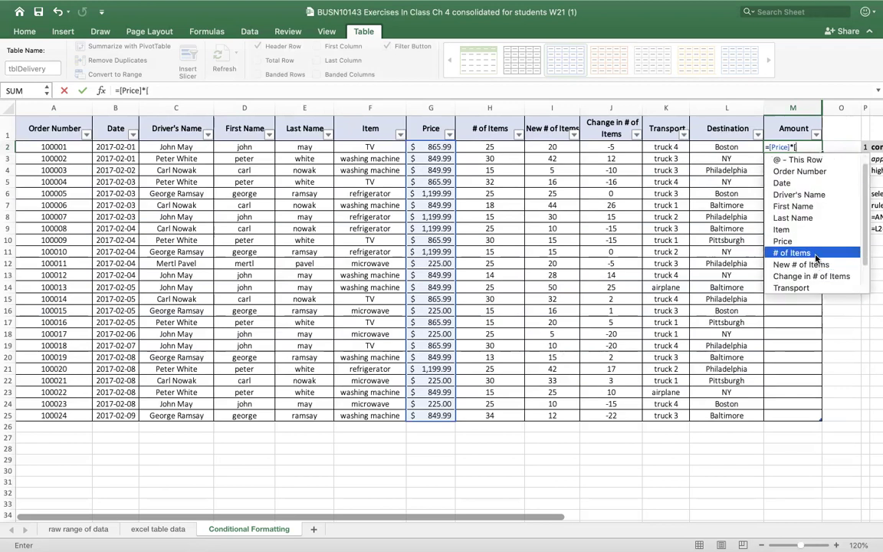
pyautogui.doubleClick(813, 254)
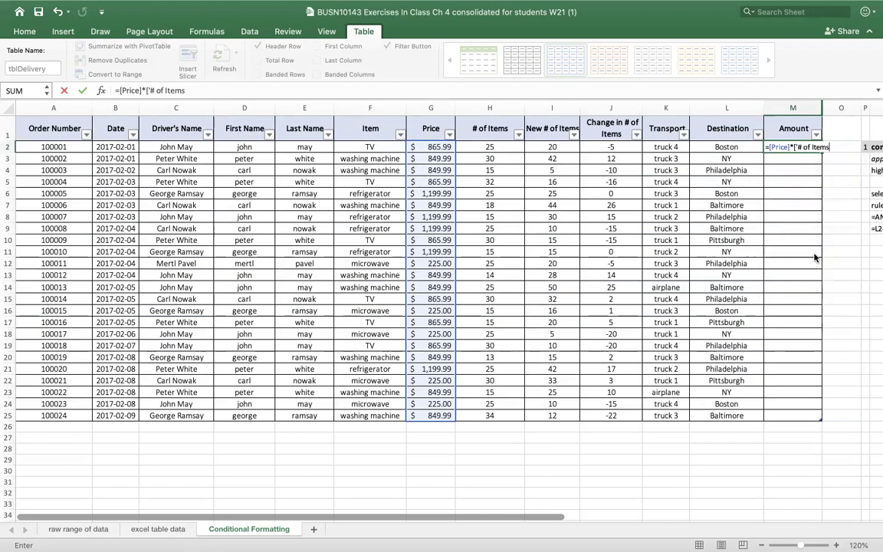
pyautogui.write(']')
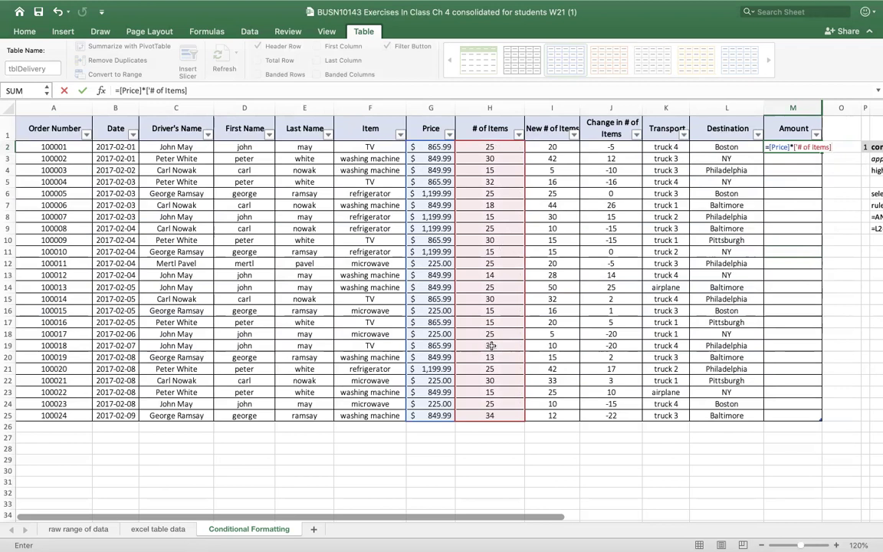
pyautogui.press('Return')
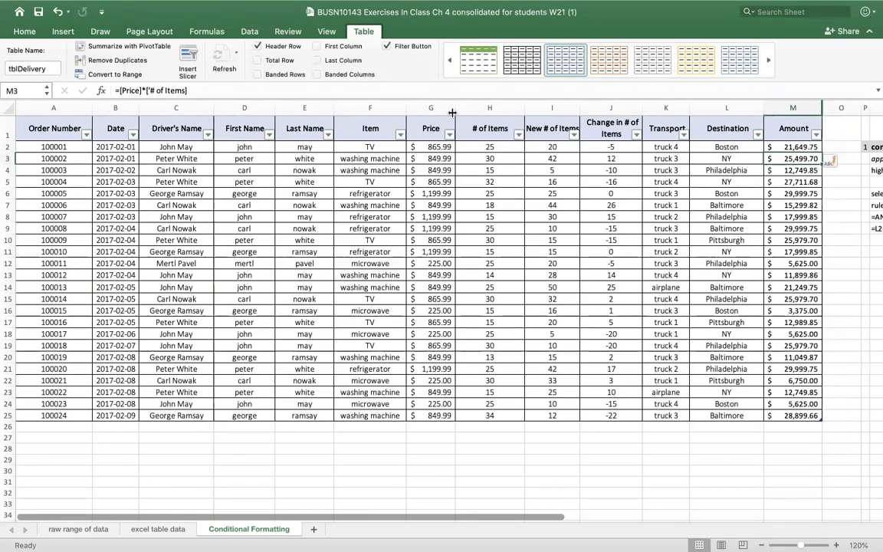
pyautogui.click(199, 91)
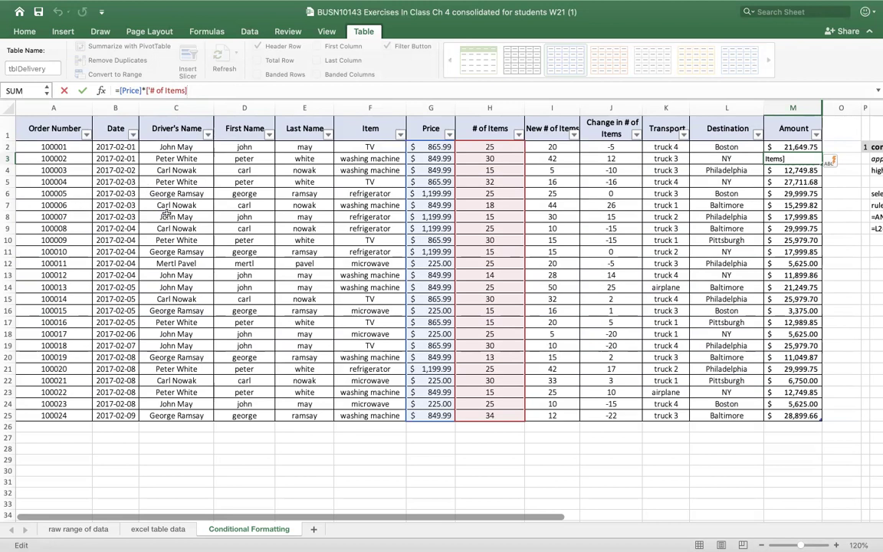
# Insert an apostrophe before # so the Amount formula reads =[Price]*['# of Items]
pyautogui.click(147, 91)
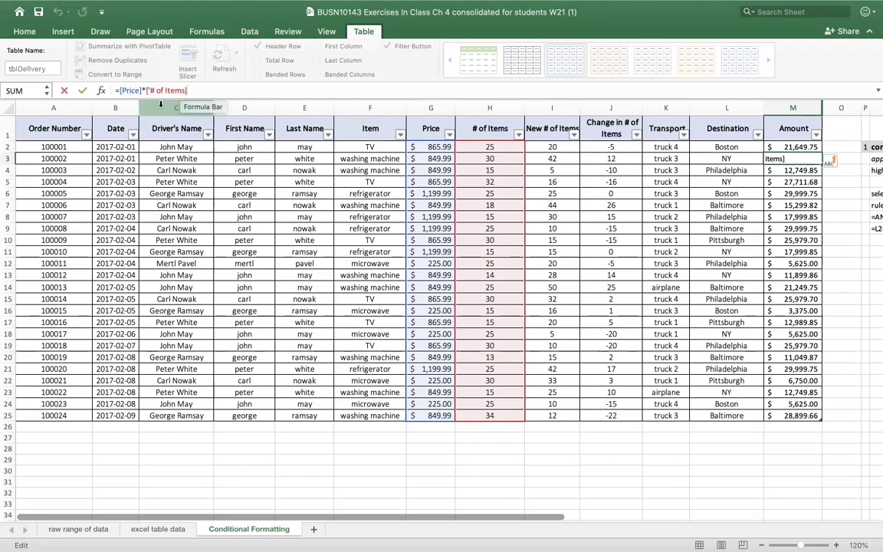
pyautogui.write("'")
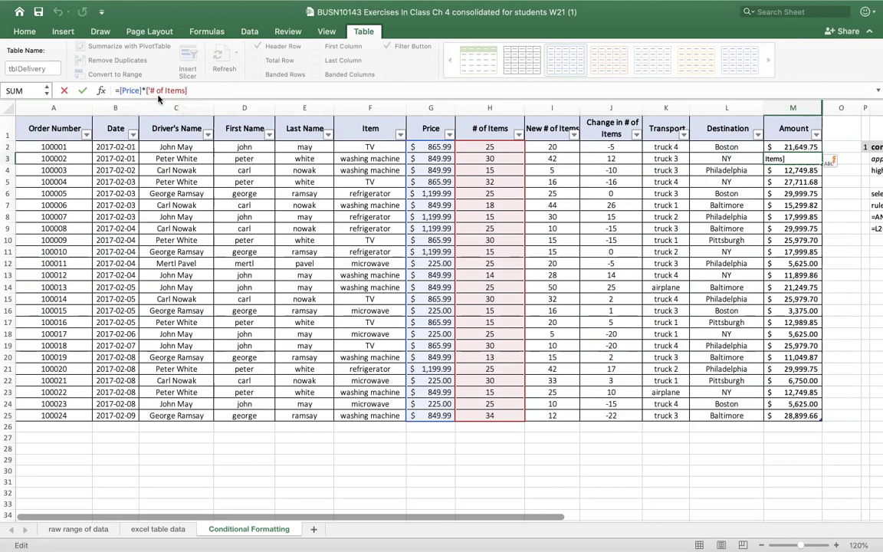
pyautogui.click(666, 447)
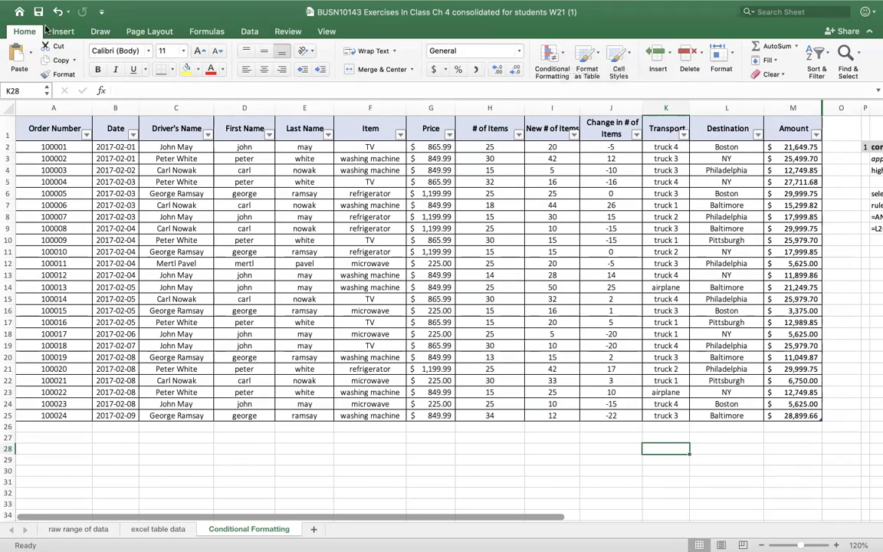
pyautogui.click(562, 55)
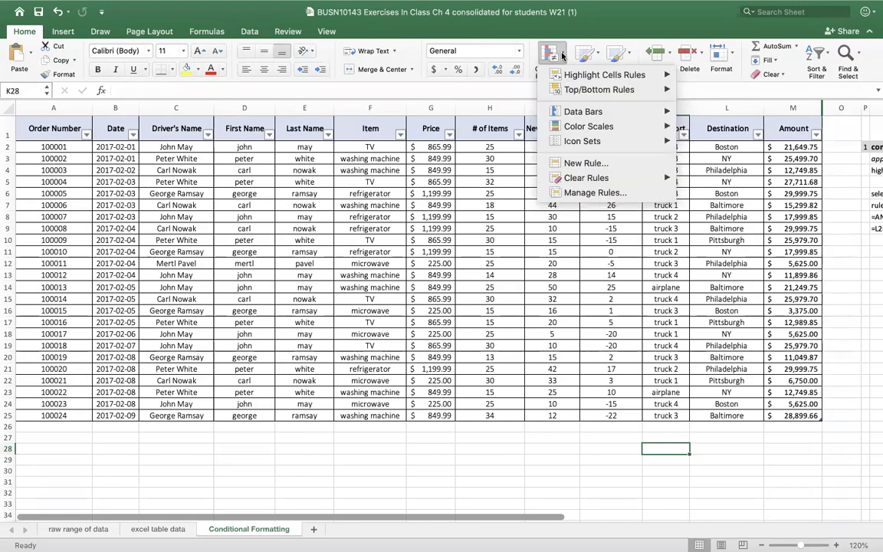
pyautogui.moveTo(594, 74)
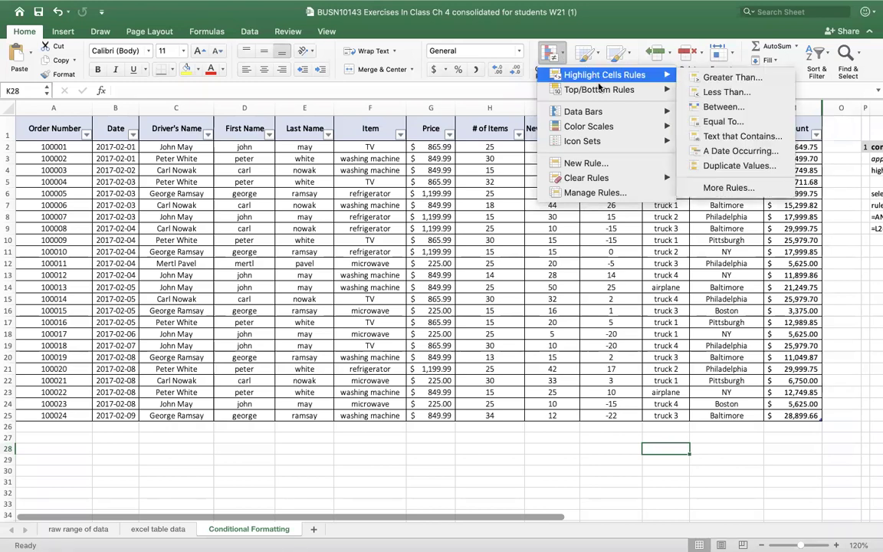
pyautogui.moveTo(603, 92)
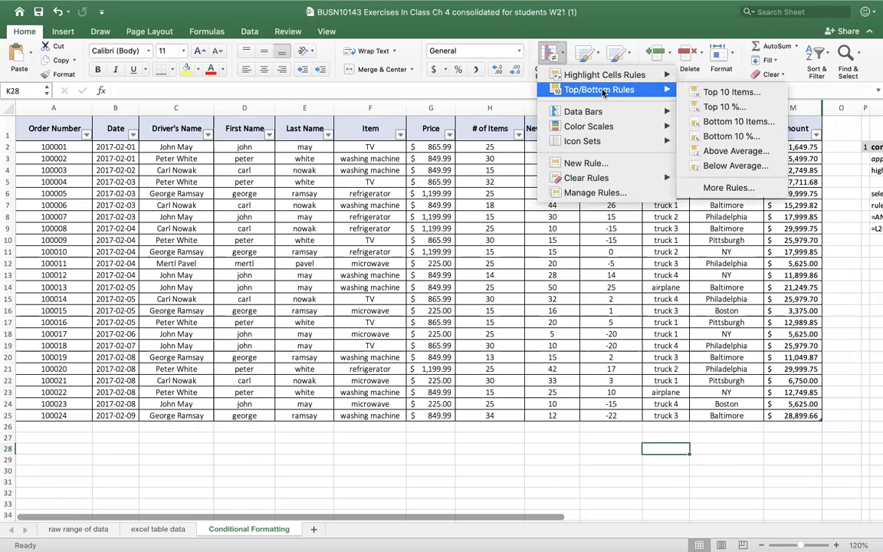
pyautogui.moveTo(603, 112)
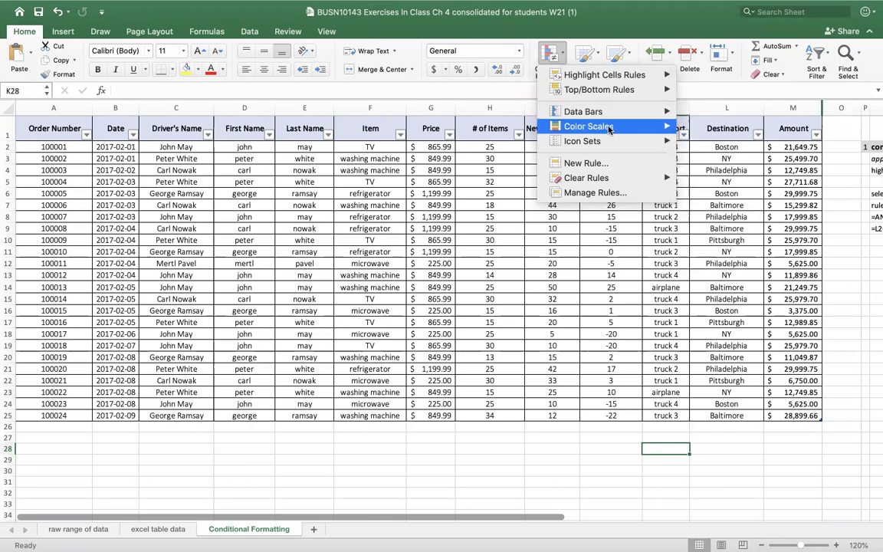
pyautogui.moveTo(610, 129)
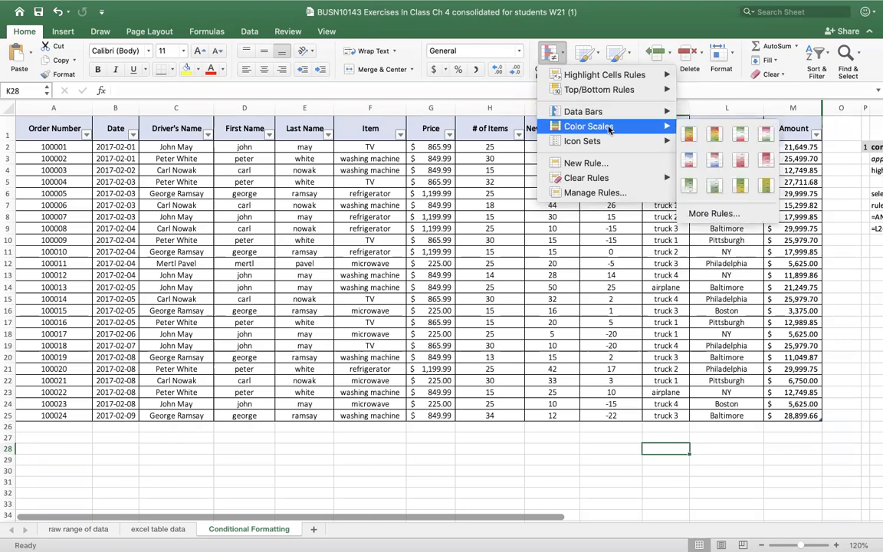
pyautogui.moveTo(609, 146)
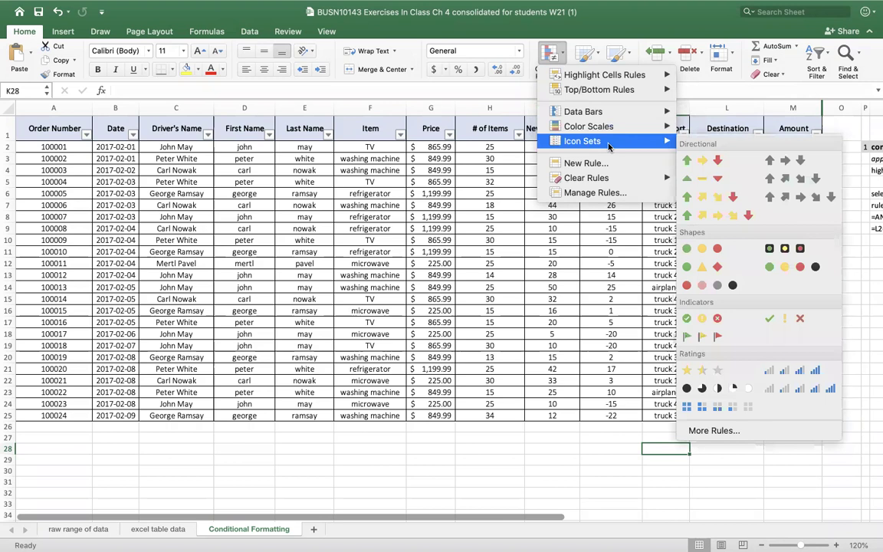
pyautogui.moveTo(607, 179)
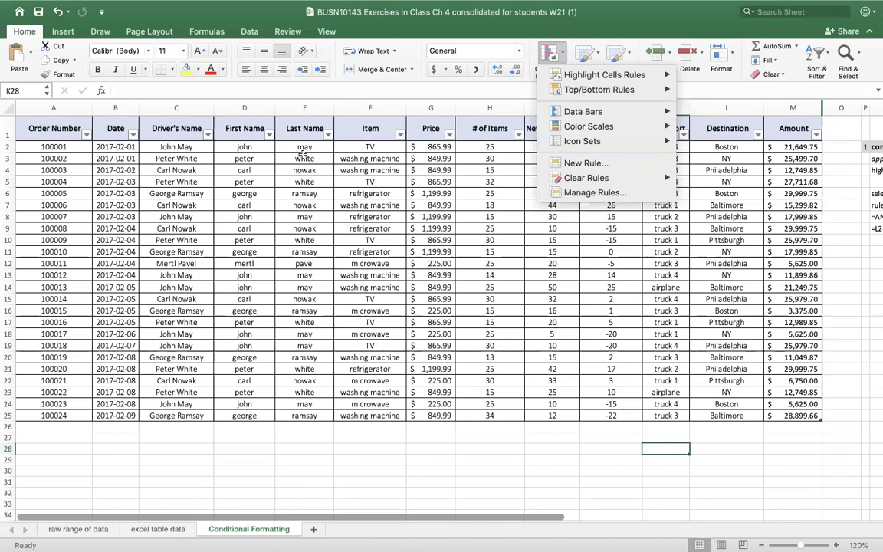
# Add an Equal To rule giving First Name cells equal to john light red fill and dark red text
pyautogui.click(252, 148)
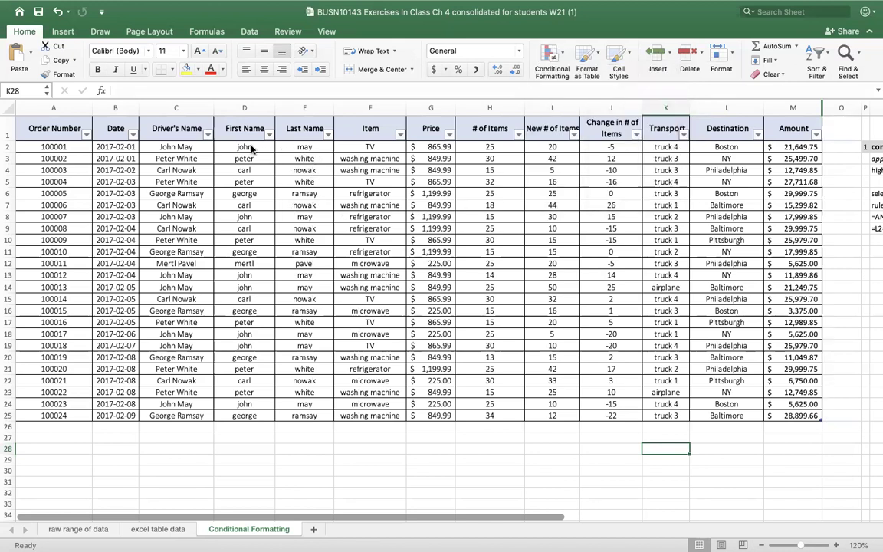
pyautogui.moveTo(251, 149); pyautogui.dragTo(252, 417)
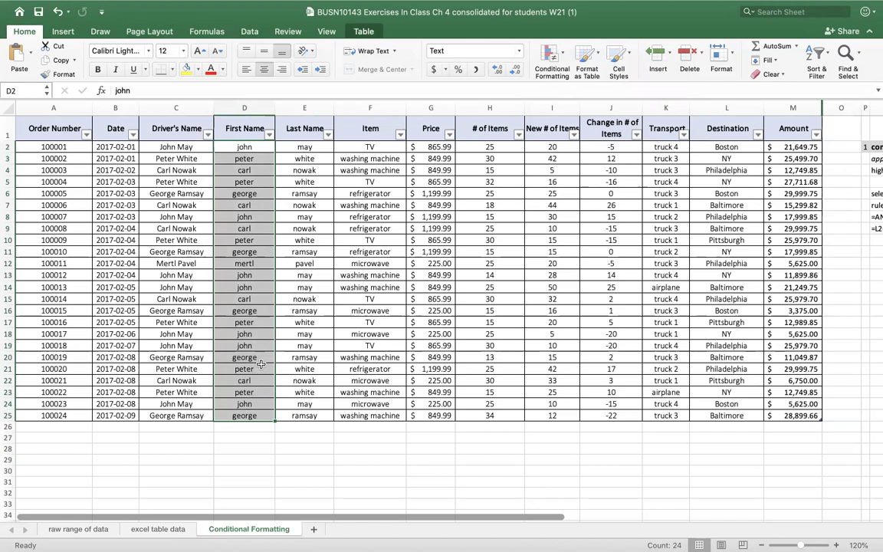
pyautogui.click(563, 54)
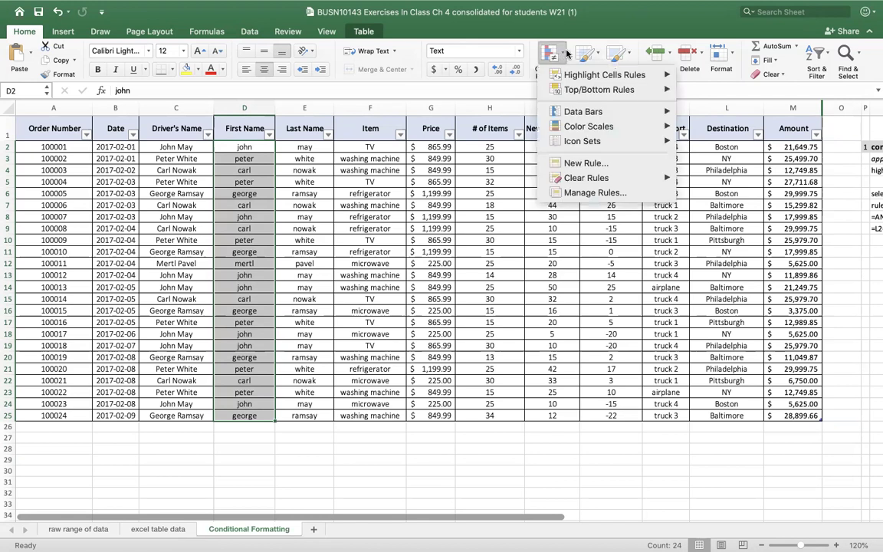
pyautogui.moveTo(621, 75)
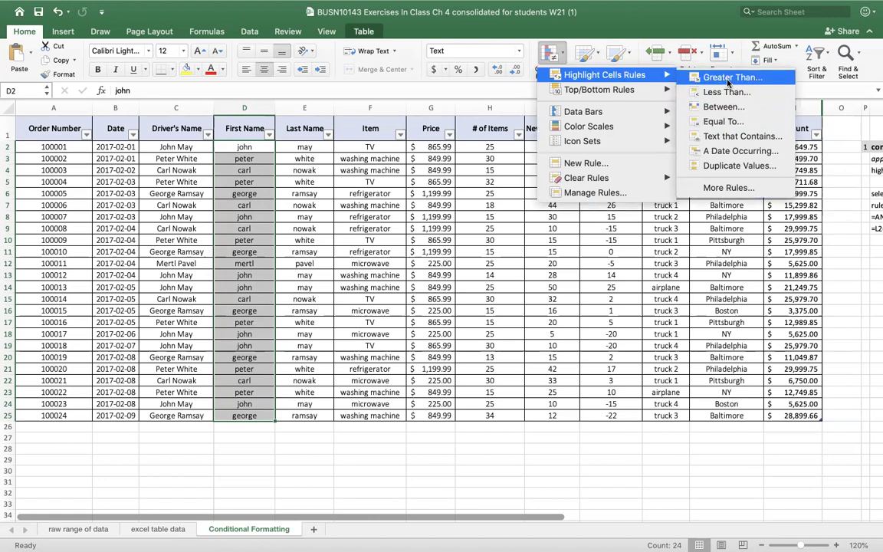
pyautogui.click(725, 122)
pyautogui.moveTo(394, 108); pyautogui.dragTo(493, 108)
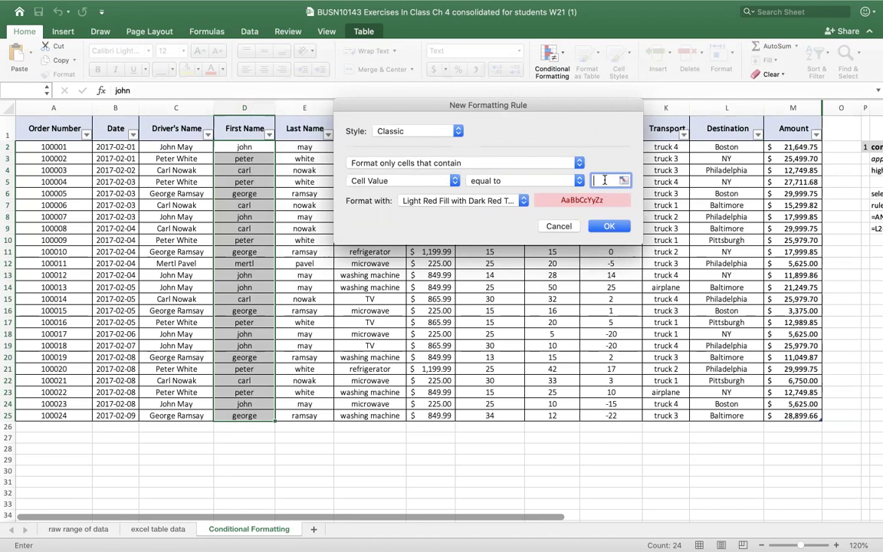
pyautogui.write('ohn')
pyautogui.click(610, 229)
pyautogui.click(303, 206)
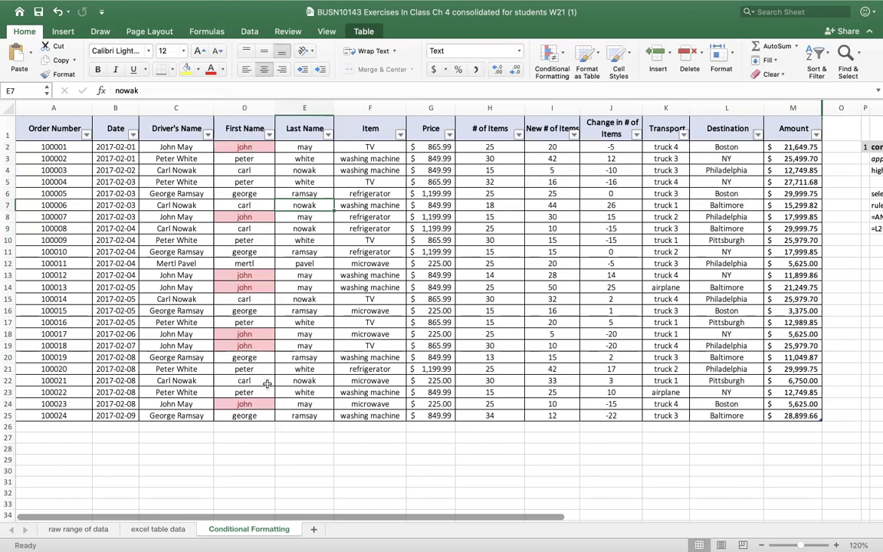
# Start a Text that Contains rule on the Last Name cells, set to not containing nowak
pyautogui.moveTo(304, 146); pyautogui.dragTo(305, 412)
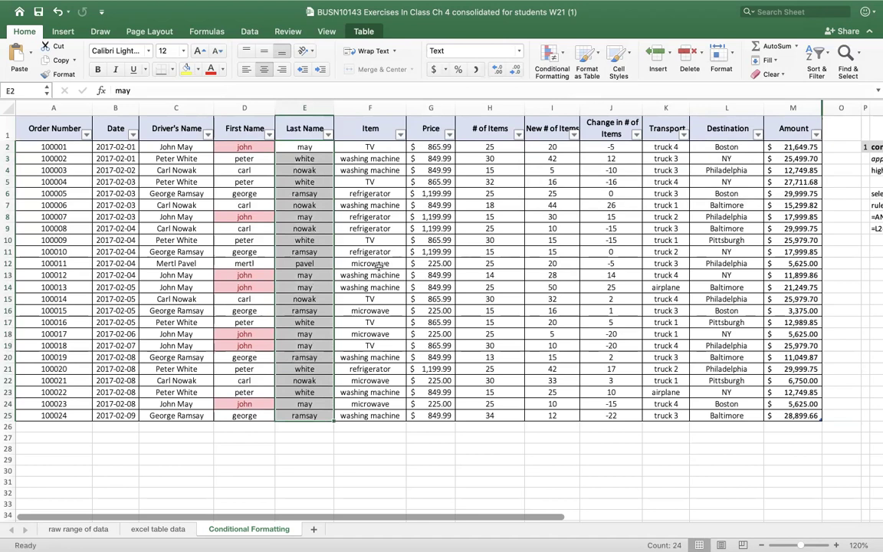
pyautogui.click(562, 55)
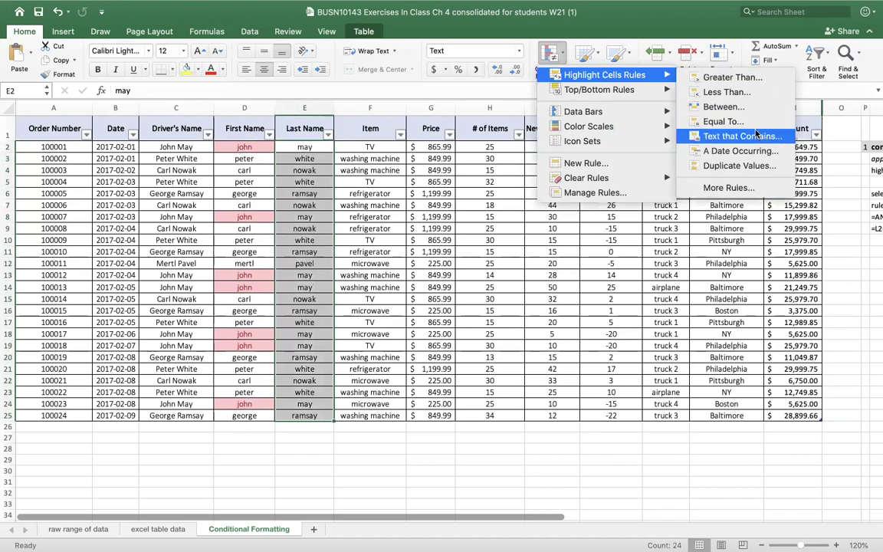
pyautogui.click(740, 137)
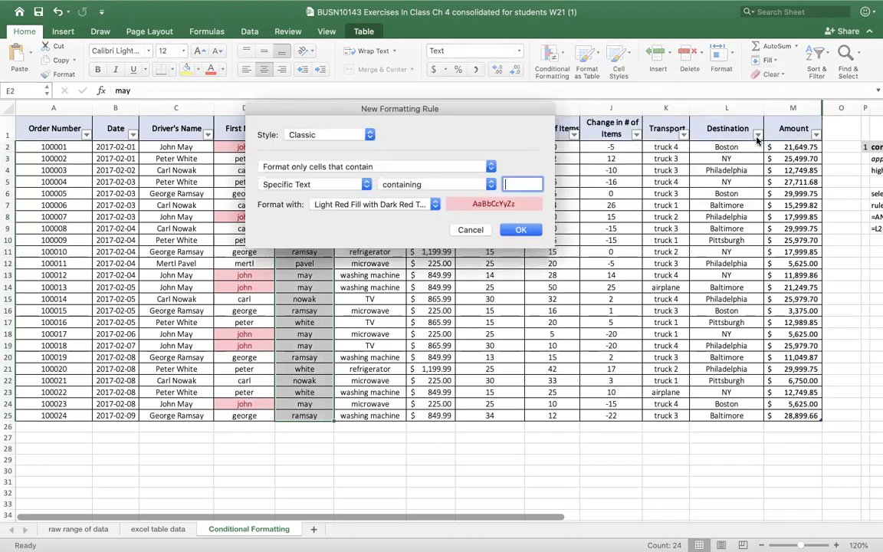
pyautogui.moveTo(396, 111); pyautogui.dragTo(522, 117)
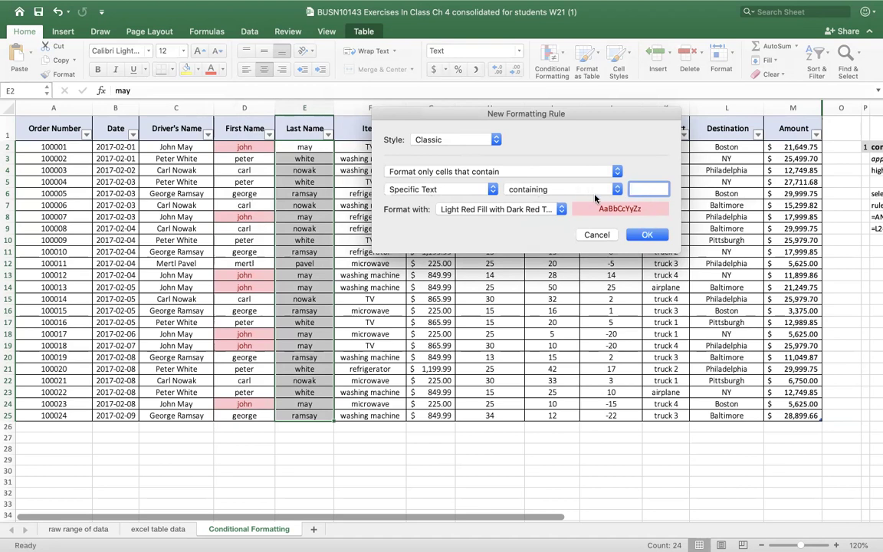
pyautogui.click(493, 190)
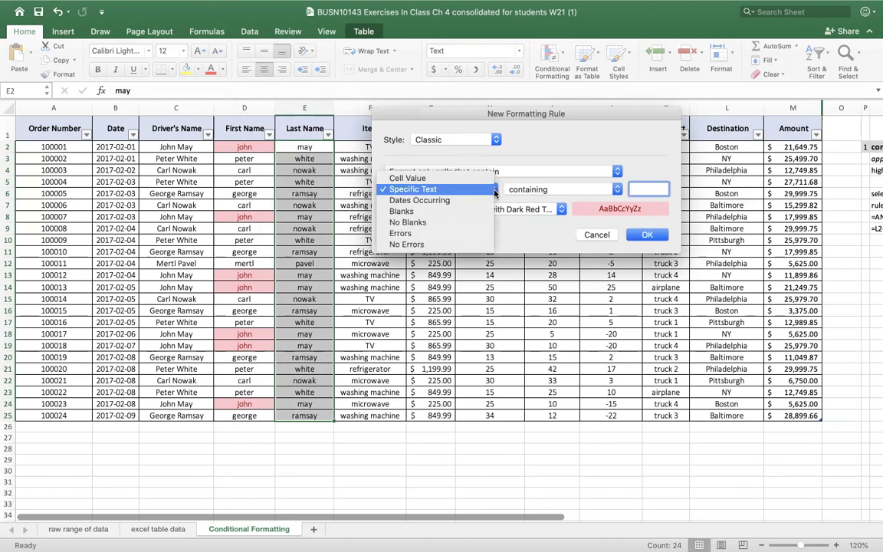
pyautogui.click(420, 190)
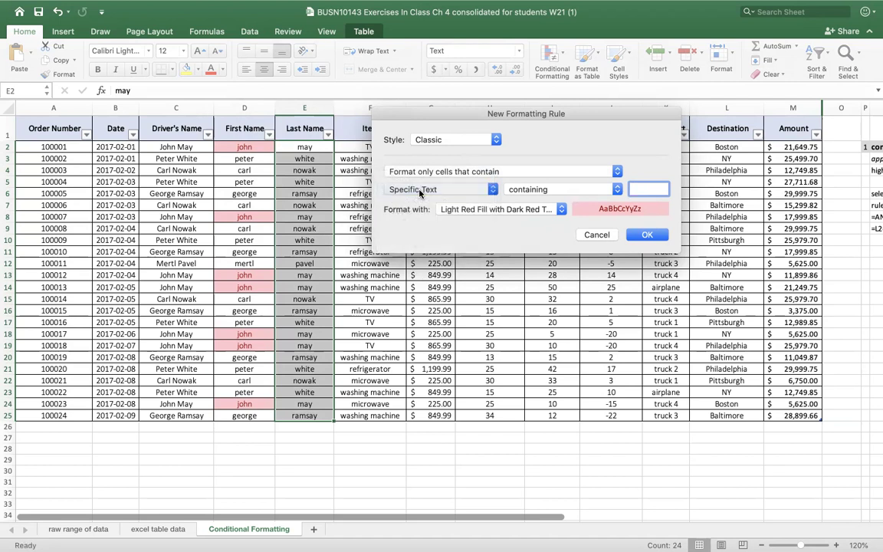
pyautogui.click(618, 189)
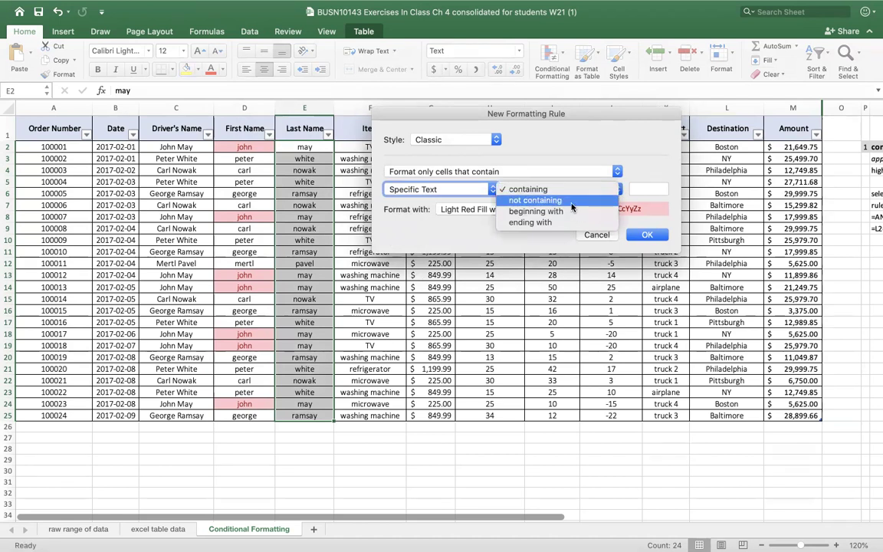
pyautogui.click(571, 202)
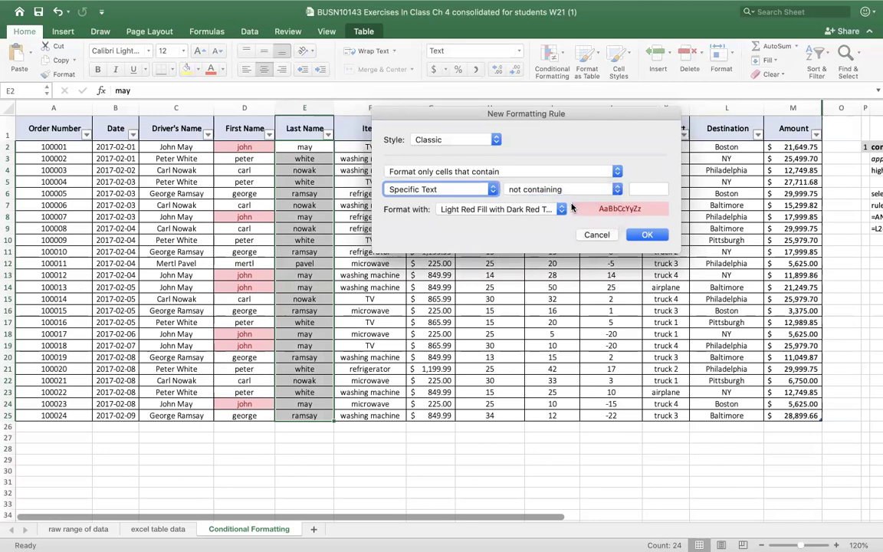
pyautogui.click(645, 189)
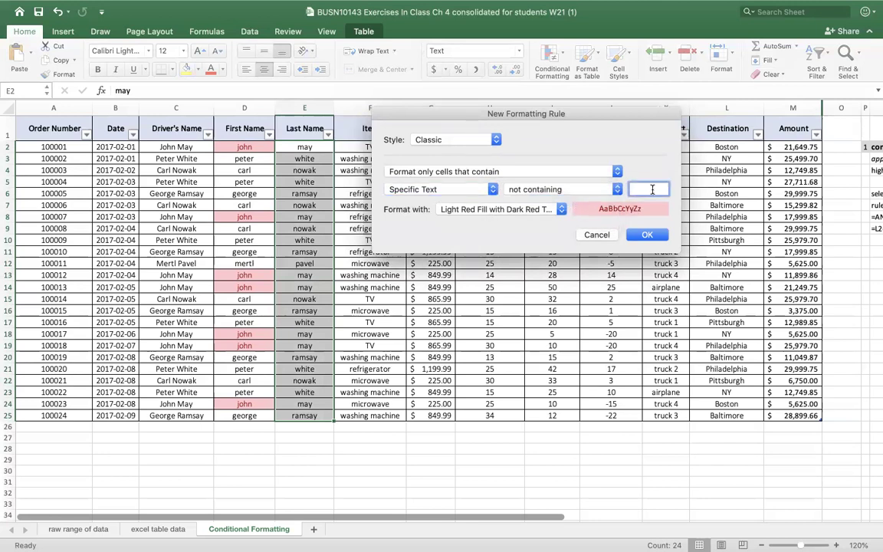
pyautogui.write('nowak')
pyautogui.click(562, 210)
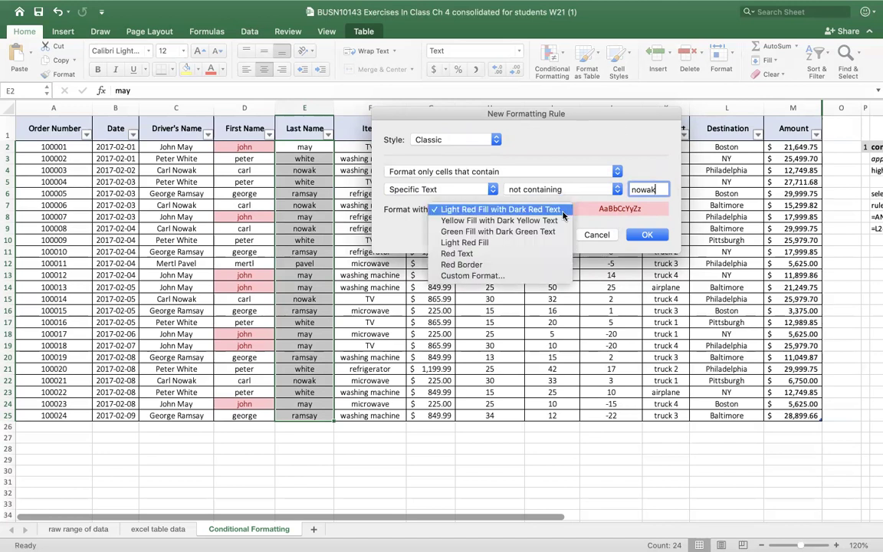
# Give the not-nowak rule a custom bold font and pale yellow fill, and apply it
pyautogui.click(504, 276)
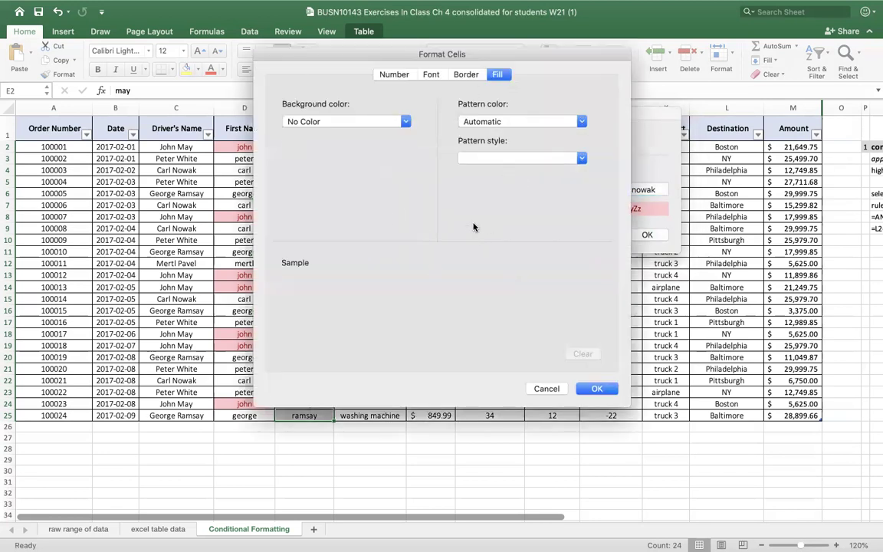
pyautogui.click(429, 74)
pyautogui.click(461, 152)
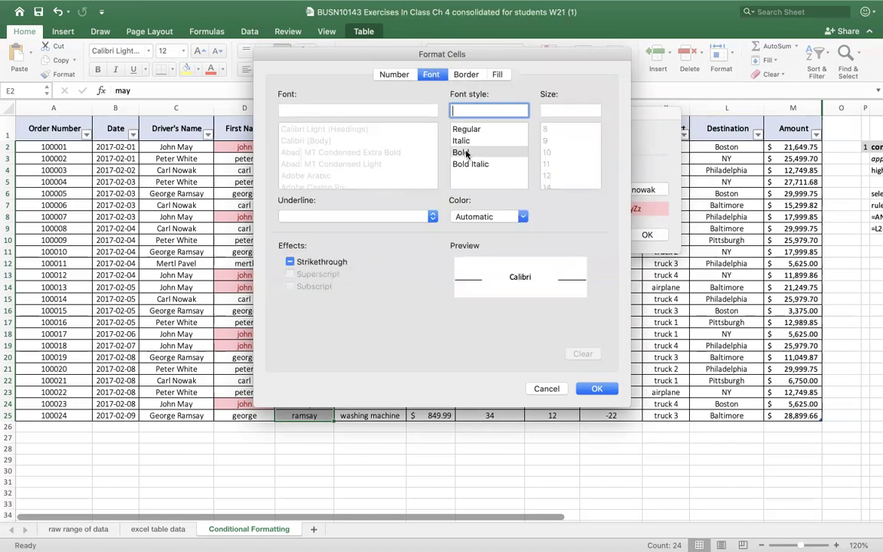
pyautogui.click(497, 74)
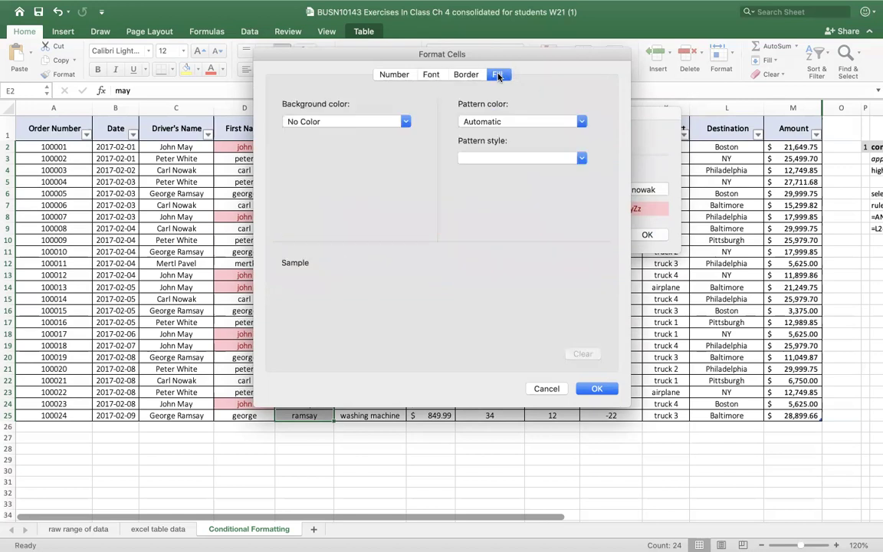
pyautogui.click(405, 122)
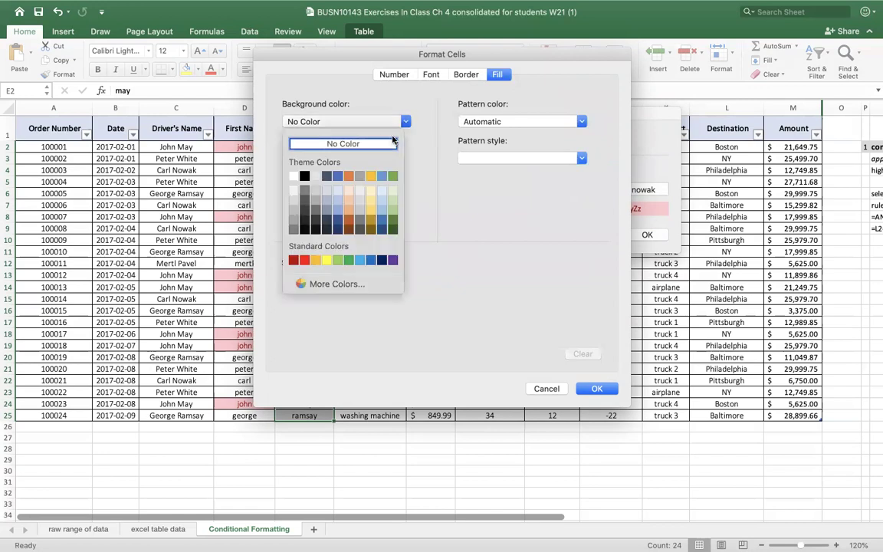
pyautogui.click(371, 190)
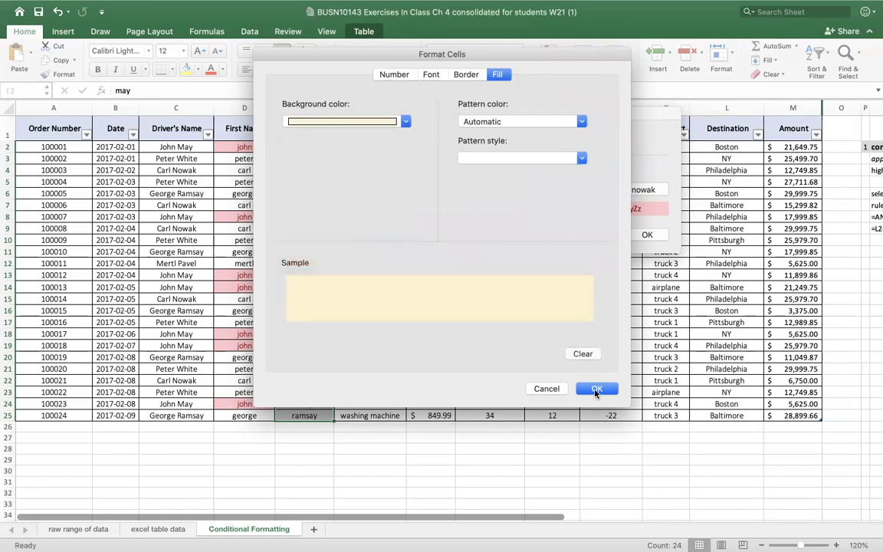
pyautogui.click(597, 390)
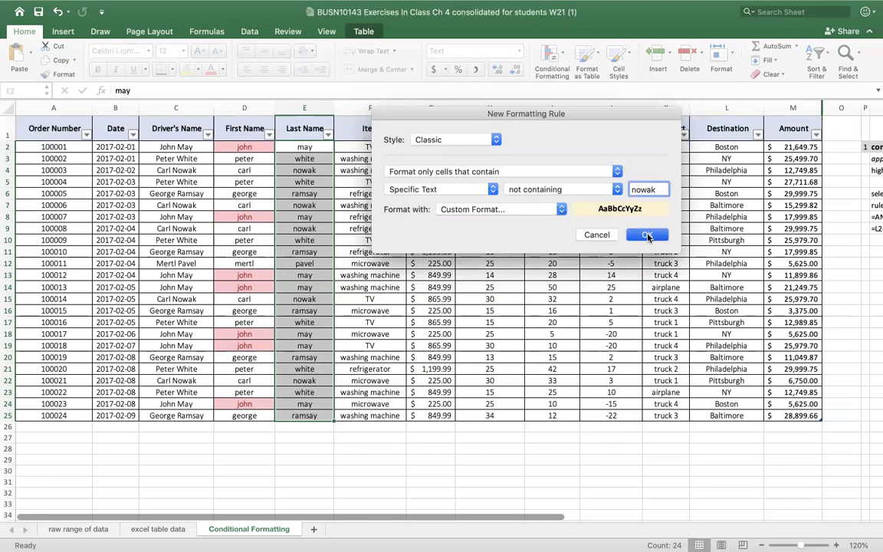
pyautogui.click(646, 234)
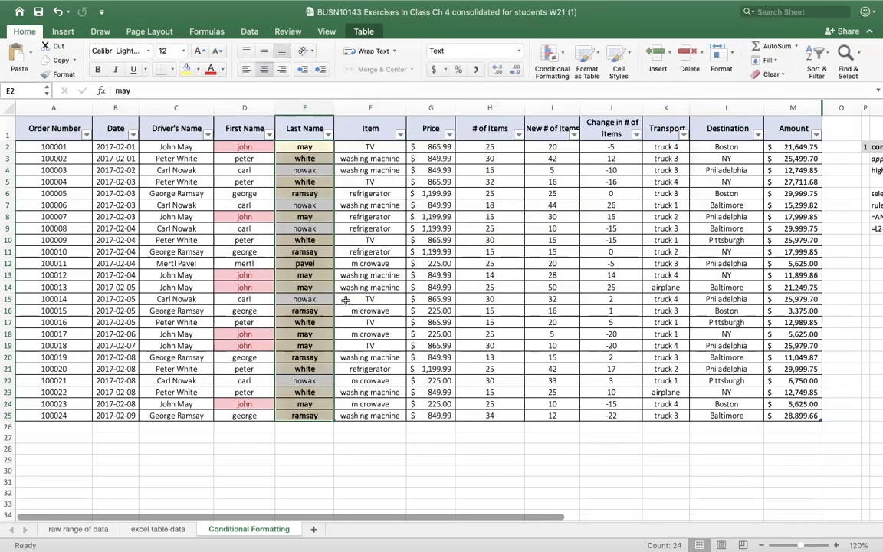
pyautogui.click(349, 275)
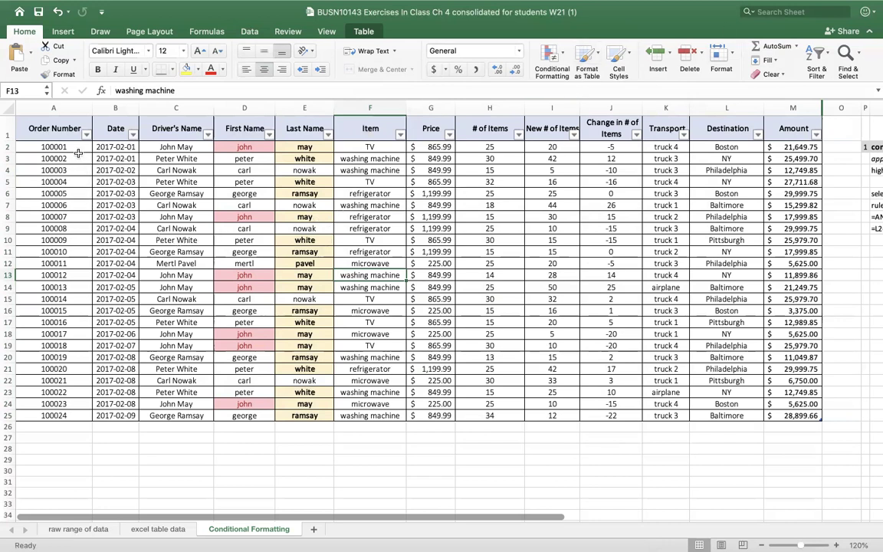
# Add a Between rule on A2:A25 from 10010 to 100015 with green fill and dark green text
pyautogui.moveTo(71, 147); pyautogui.dragTo(69, 222)
pyautogui.moveTo(60, 383); pyautogui.dragTo(61, 417)
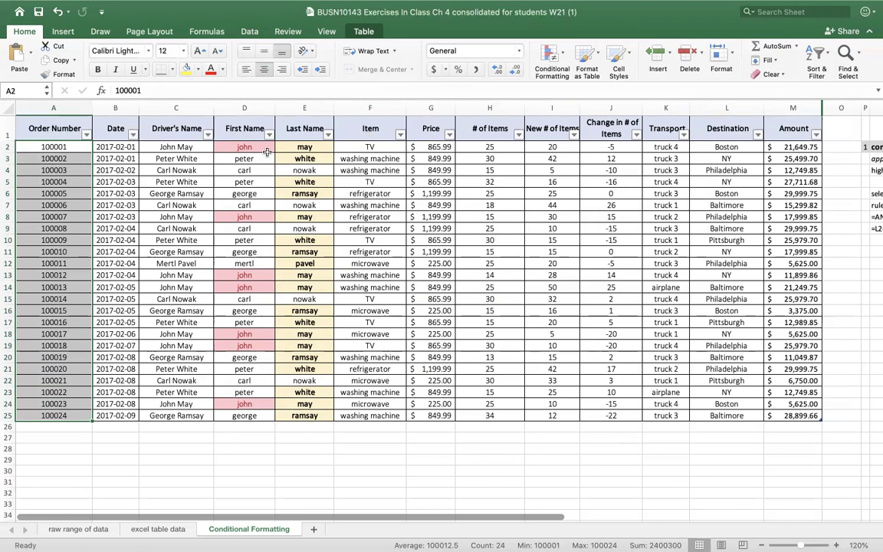
pyautogui.click(559, 57)
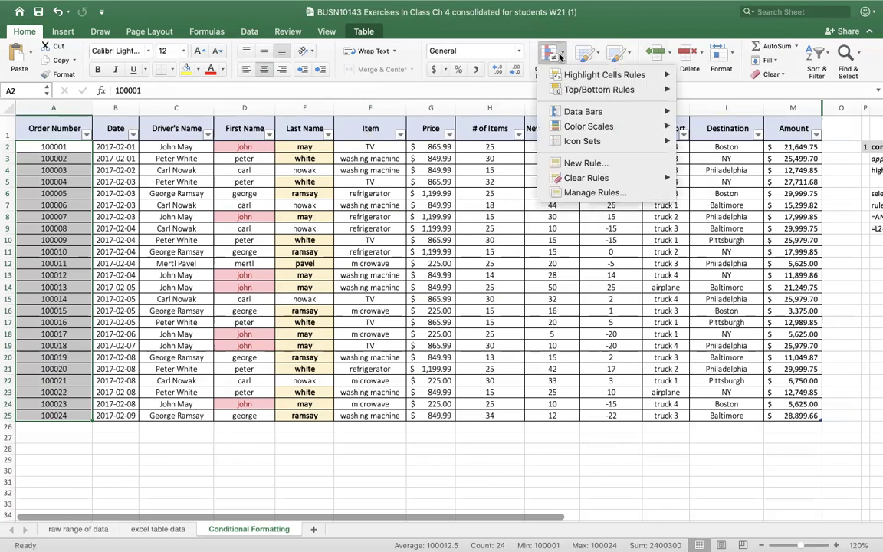
pyautogui.moveTo(632, 76)
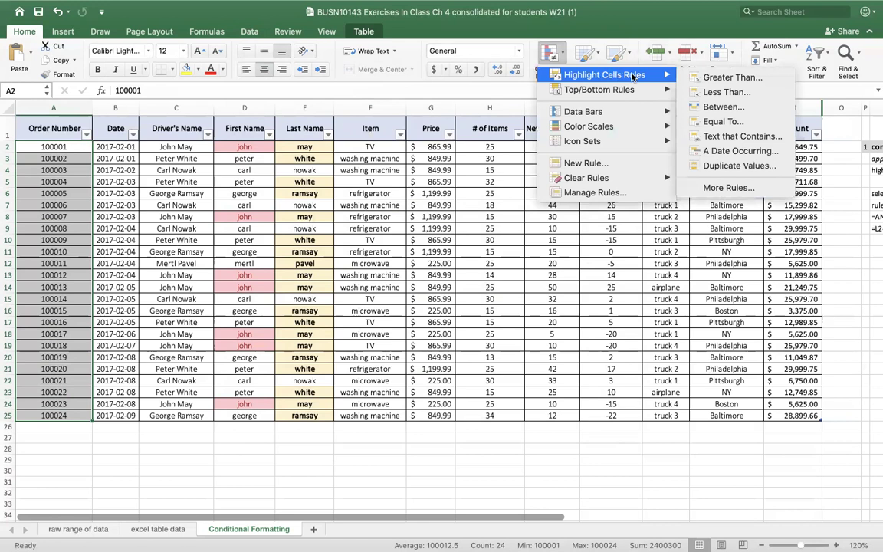
pyautogui.click(738, 108)
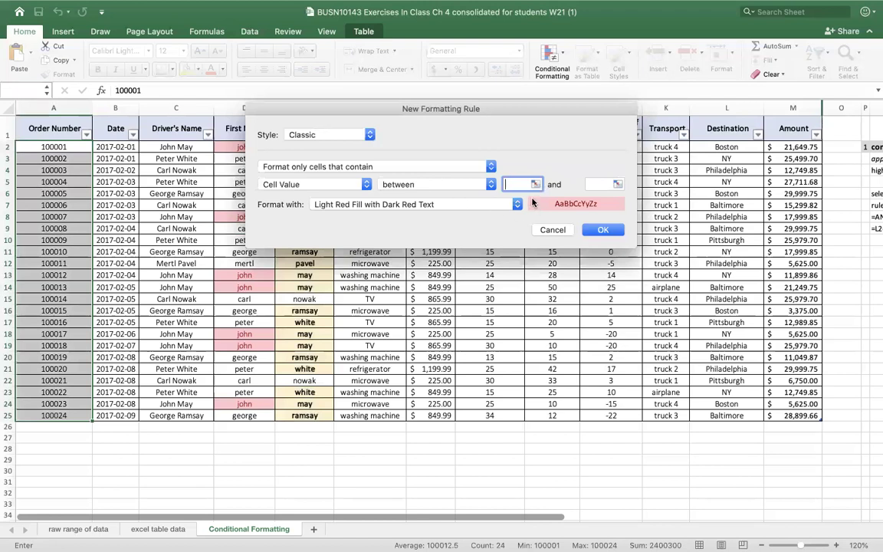
pyautogui.write('100')
pyautogui.write('101')
pyautogui.click(587, 184)
pyautogui.write('100')
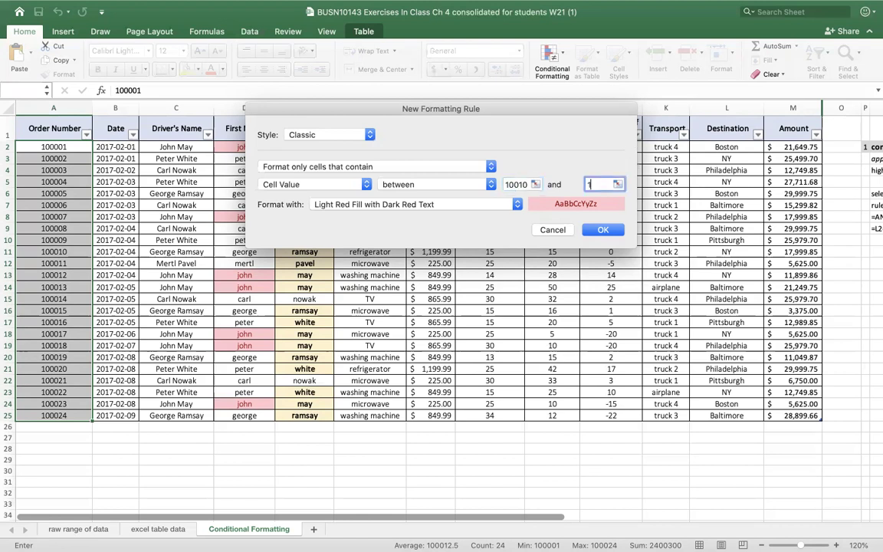
pyautogui.write('015')
pyautogui.click(519, 204)
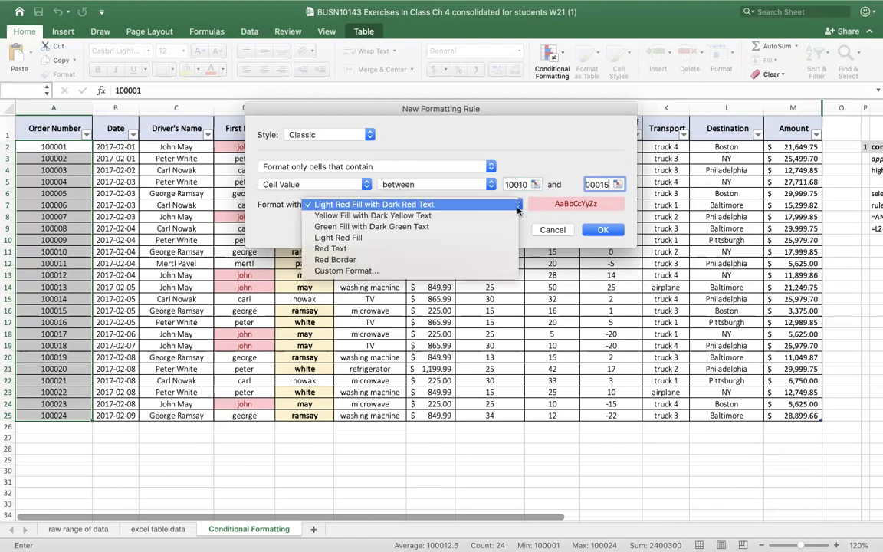
pyautogui.click(421, 229)
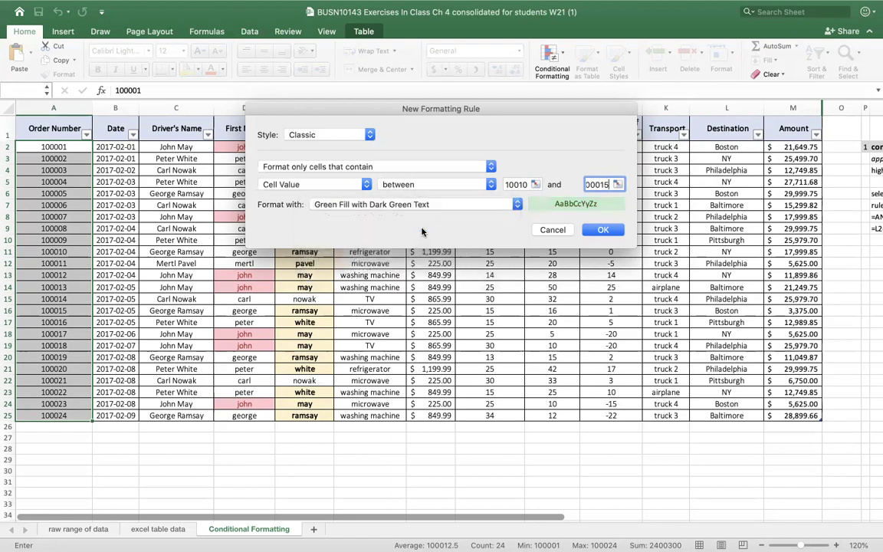
pyautogui.click(602, 230)
# Copy the first order's row of data (row 2)
pyautogui.click(53, 342)
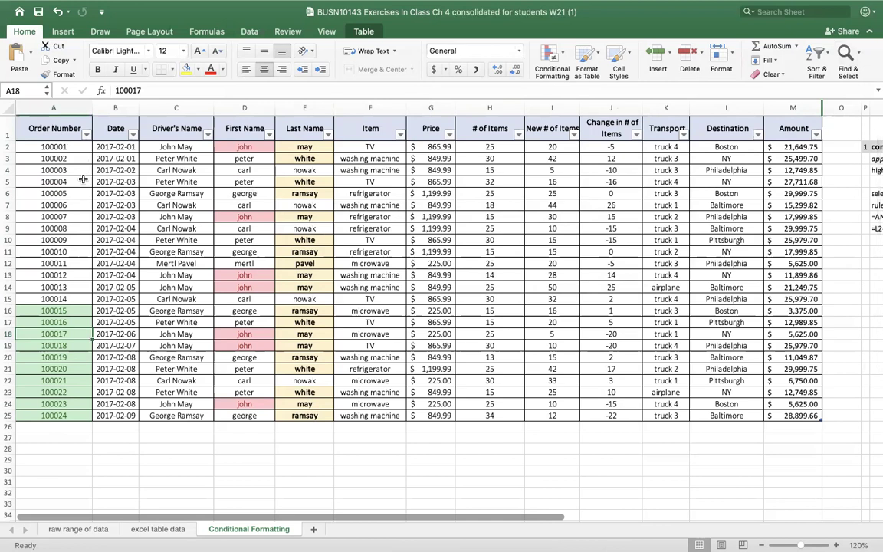
pyautogui.moveTo(67, 145); pyautogui.dragTo(779, 146)
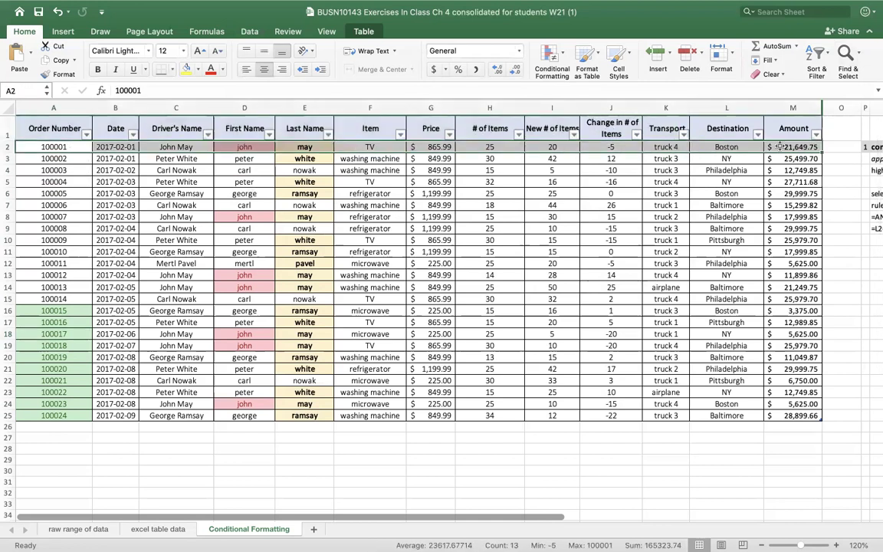
pyautogui.press('super+c')
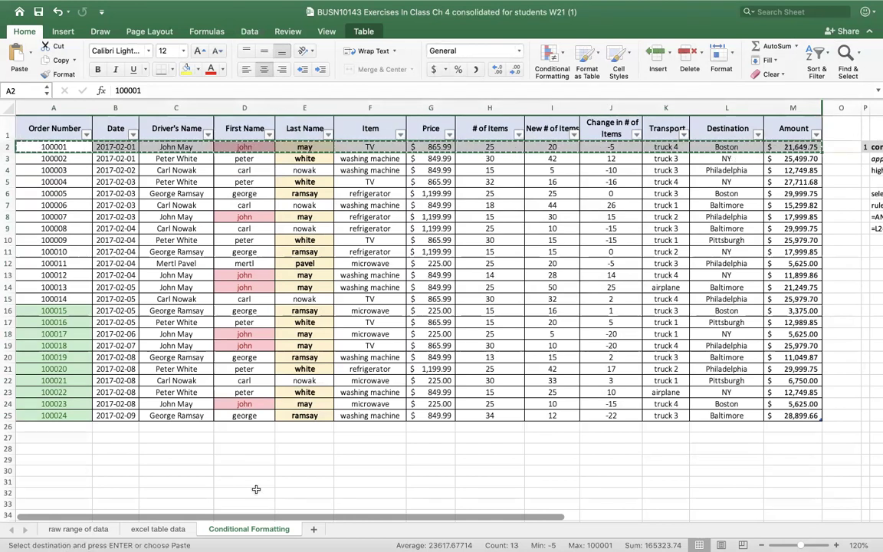
# Paste the copied order 100001 row into row 26 below the table
pyautogui.click(82, 427)
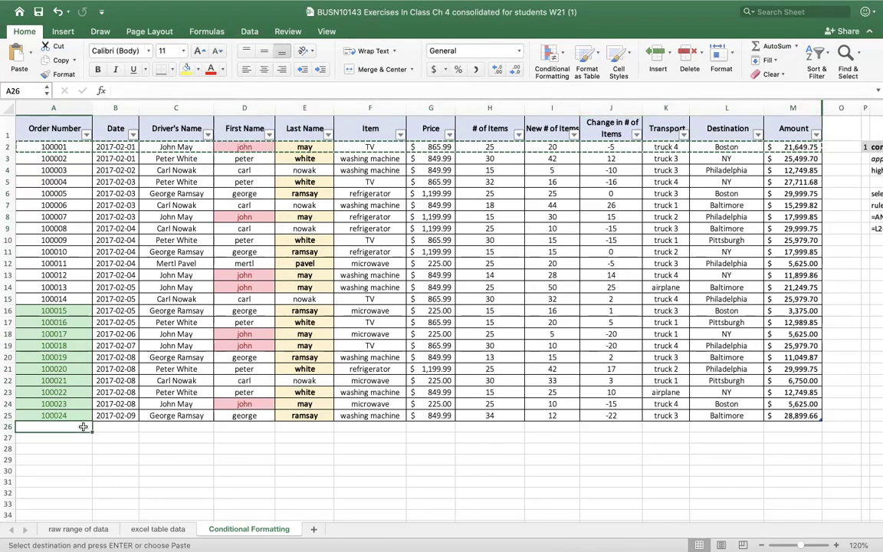
pyautogui.press('super+v')
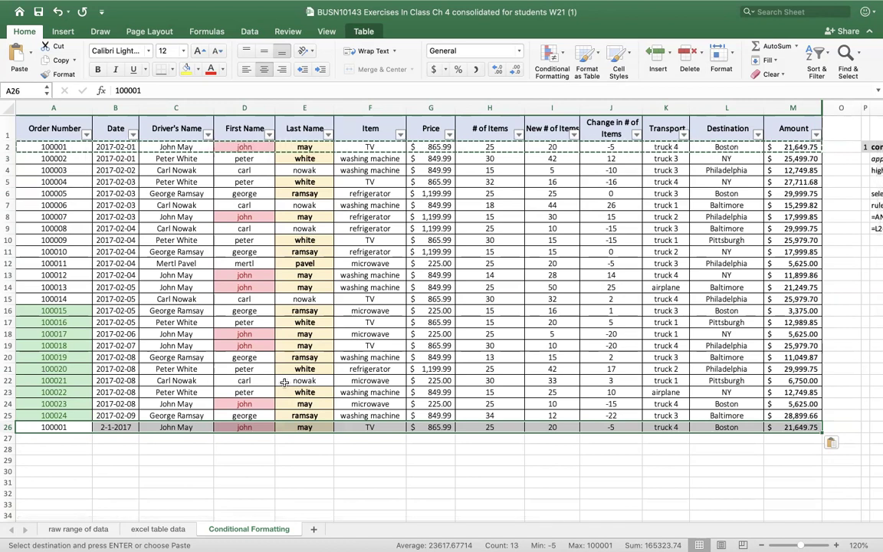
pyautogui.press('Escape')
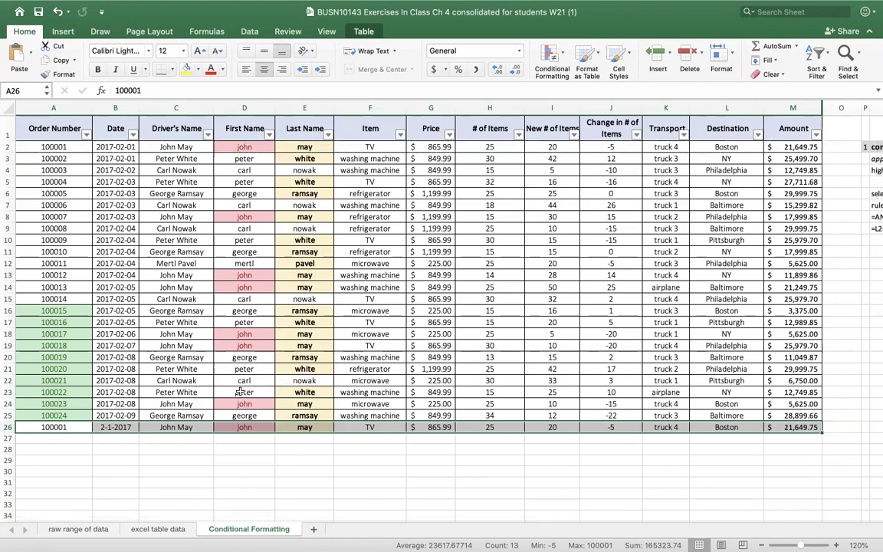
# Select the Order Number cells in column A and start a Duplicate Values highlight rule
pyautogui.moveTo(62, 146); pyautogui.dragTo(81, 426)
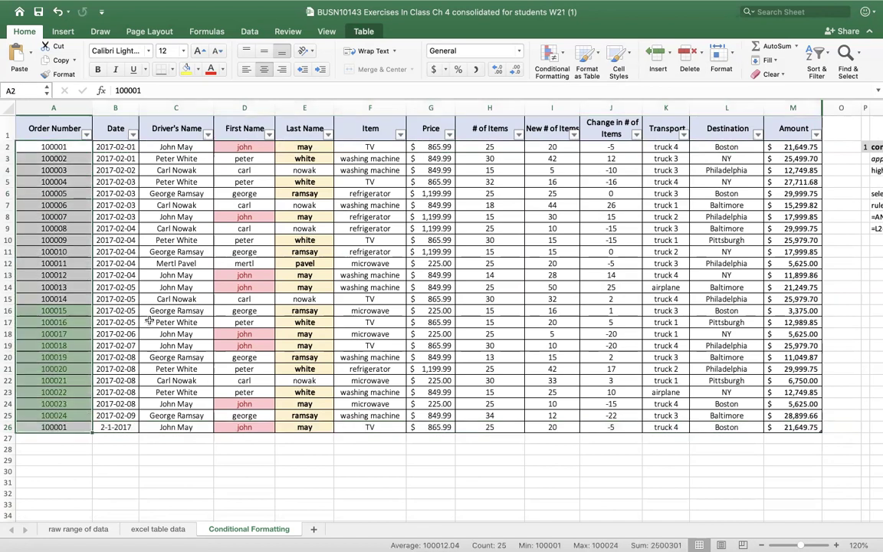
pyautogui.click(563, 55)
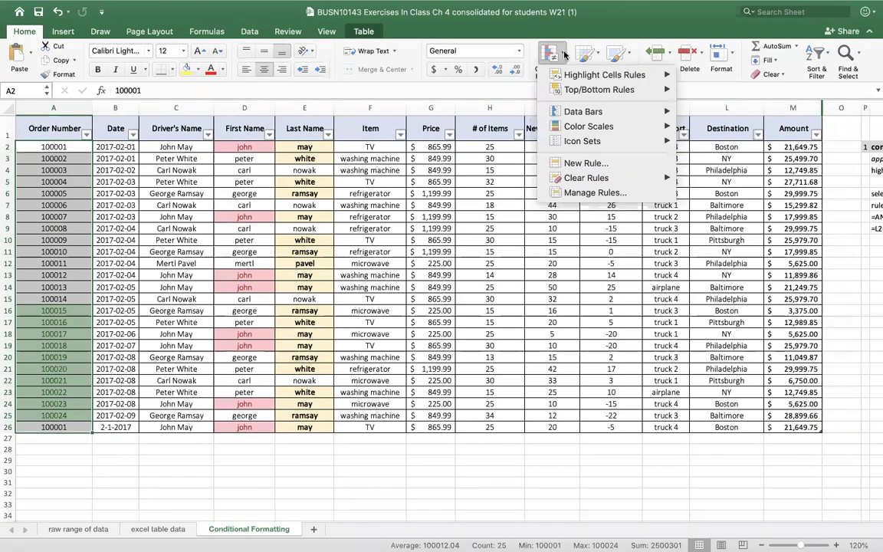
pyautogui.moveTo(637, 77)
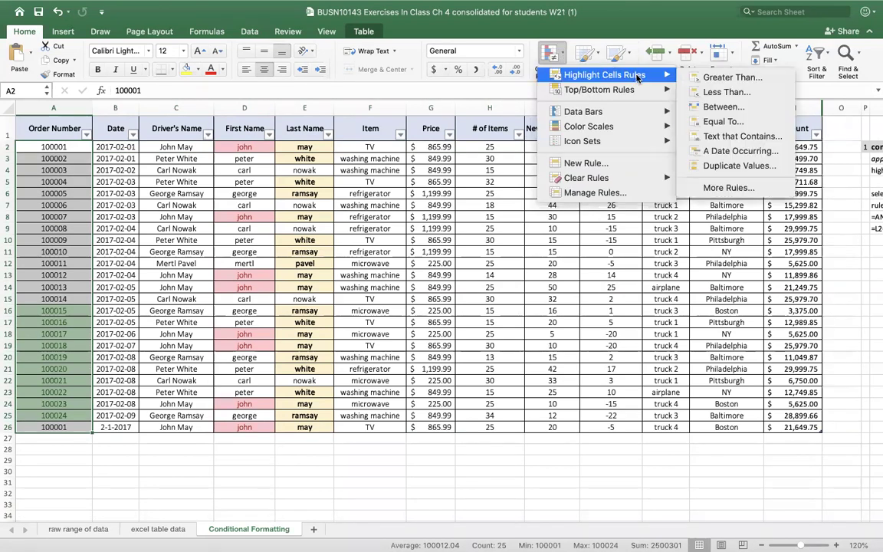
pyautogui.click(763, 170)
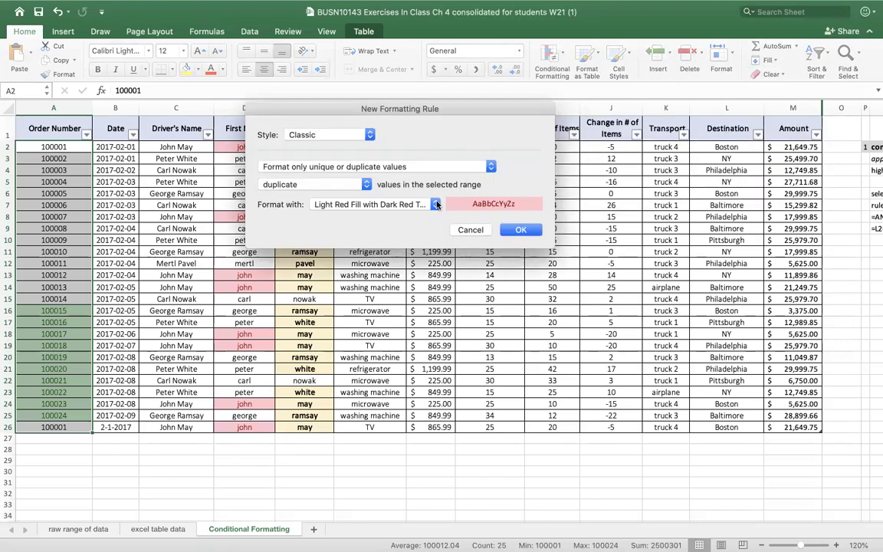
# Give the duplicate order numbers a custom purple fill and apply the rule
pyautogui.click(435, 204)
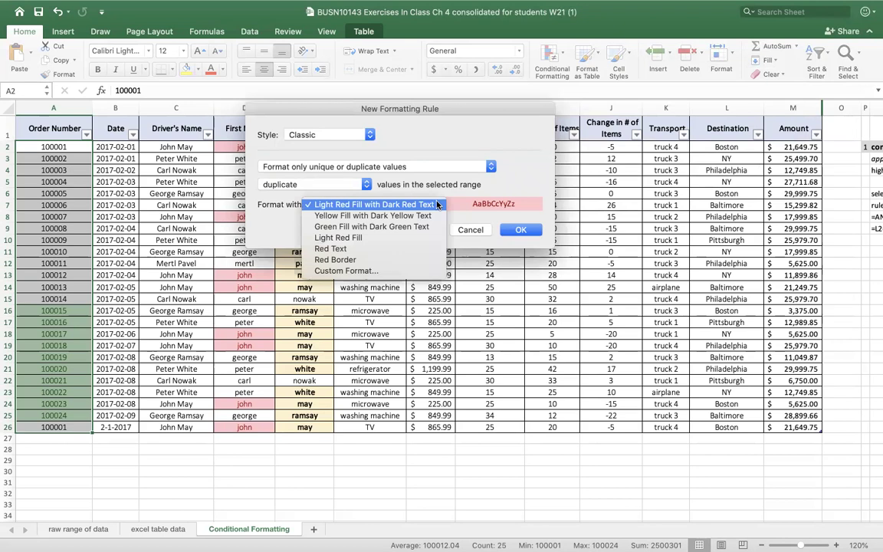
pyautogui.click(369, 272)
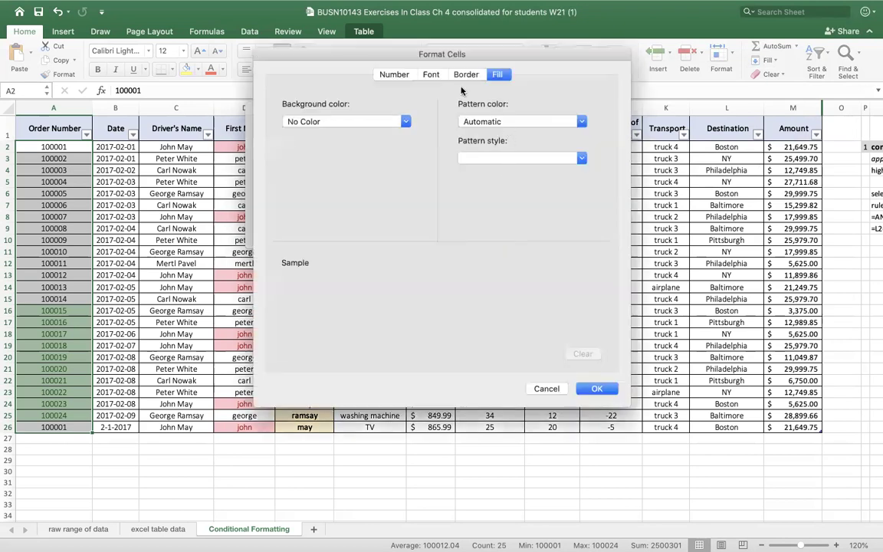
pyautogui.click(406, 121)
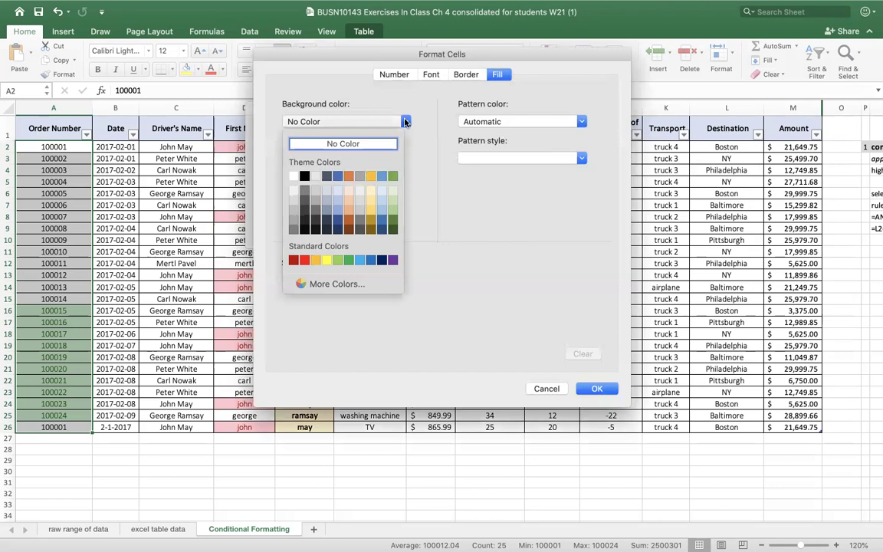
pyautogui.click(393, 260)
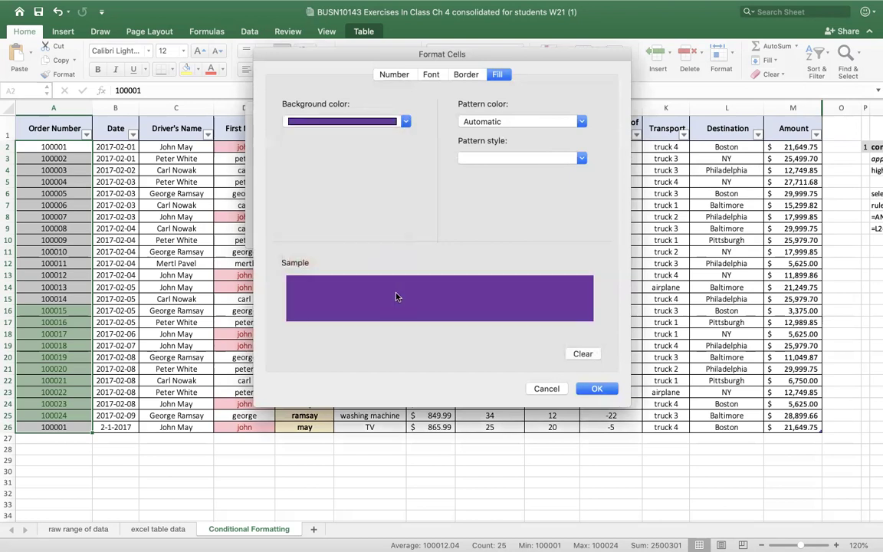
pyautogui.click(600, 389)
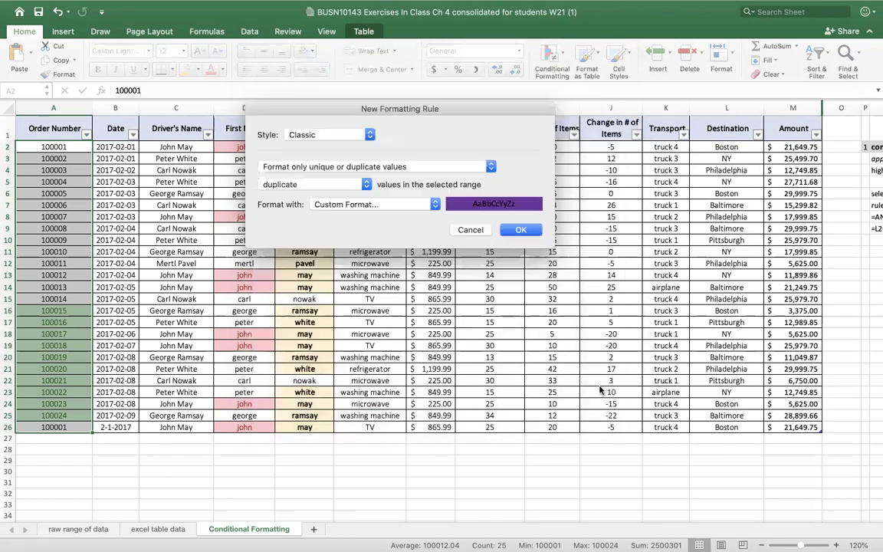
pyautogui.click(468, 206)
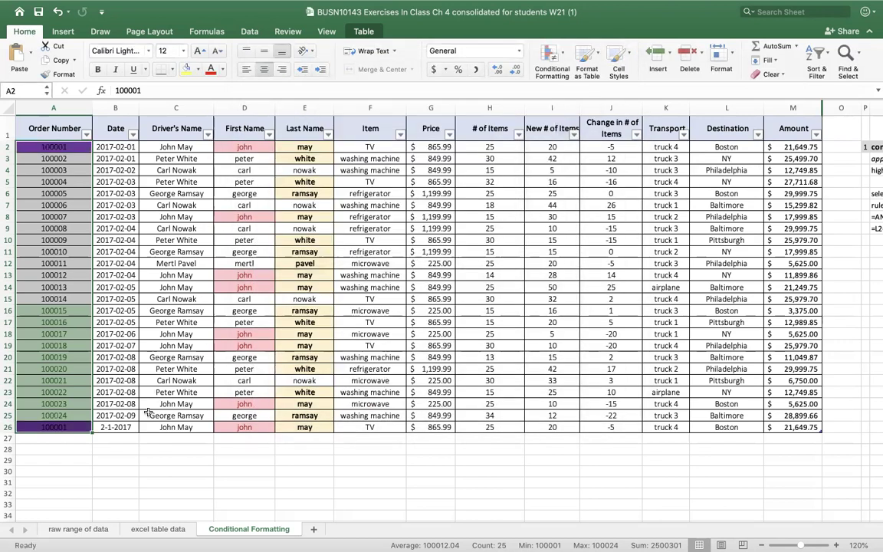
pyautogui.click(144, 458)
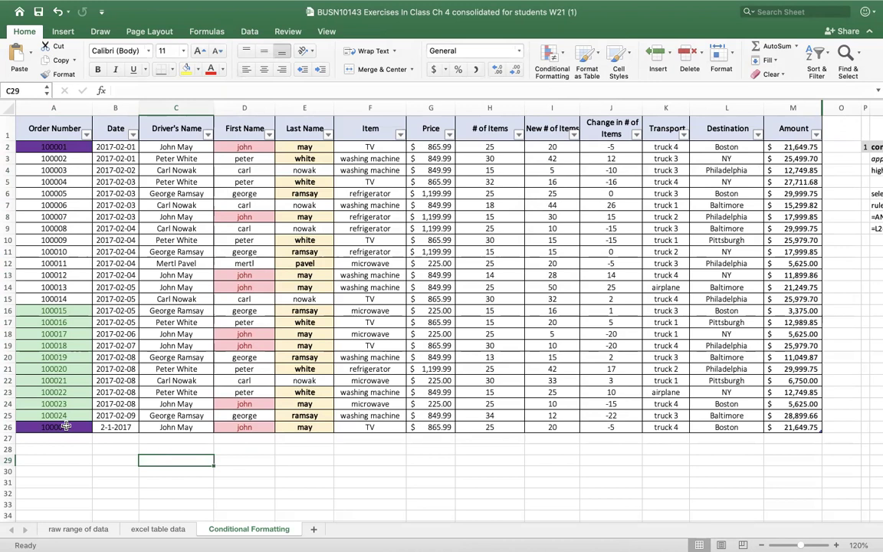
# Open and close the Conditional Formatting menu, then select the date cells in column B
pyautogui.click(564, 56)
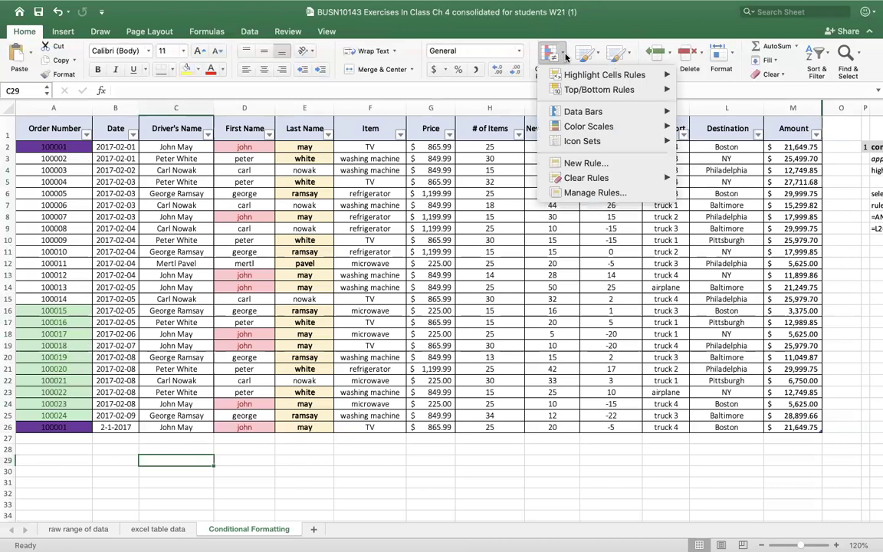
pyautogui.click(551, 59)
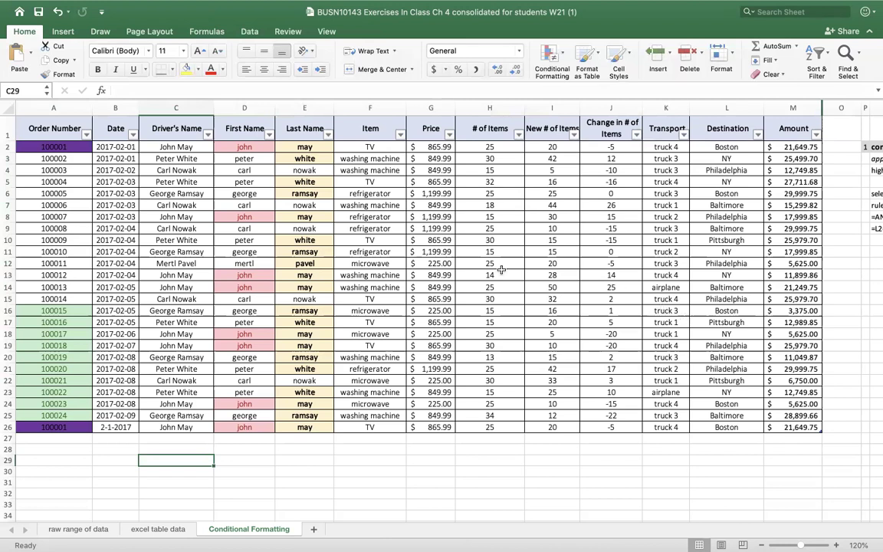
pyautogui.moveTo(123, 148); pyautogui.dragTo(120, 427)
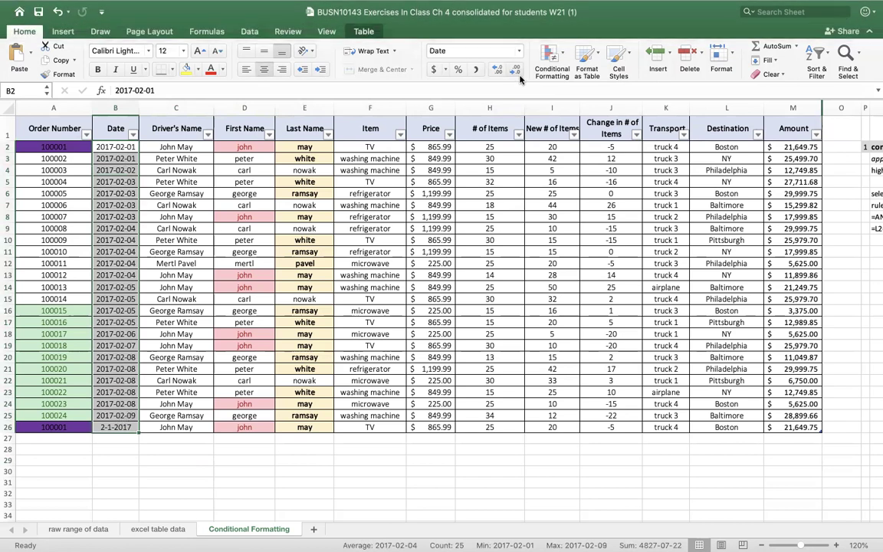
# Start an A Date Occurring rule for the dates, pick In the last 7 days, then cancel it
pyautogui.click(561, 56)
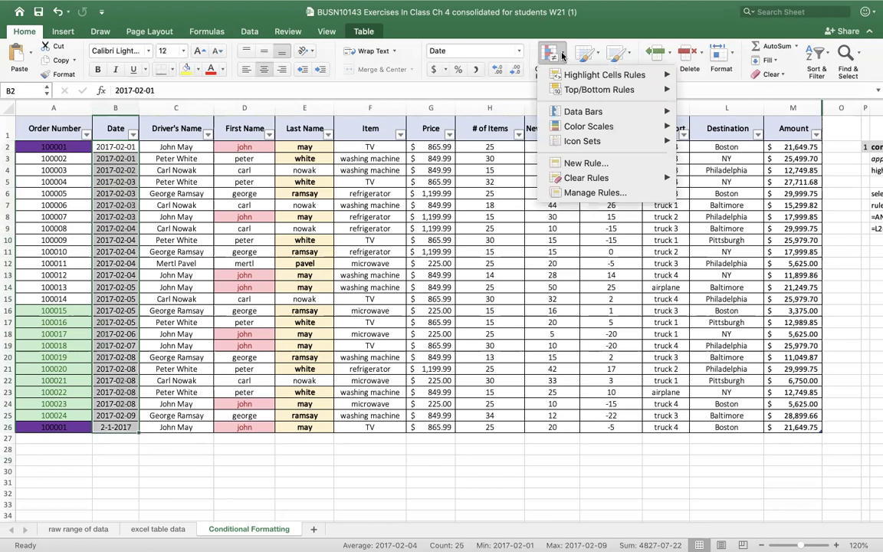
pyautogui.moveTo(591, 75)
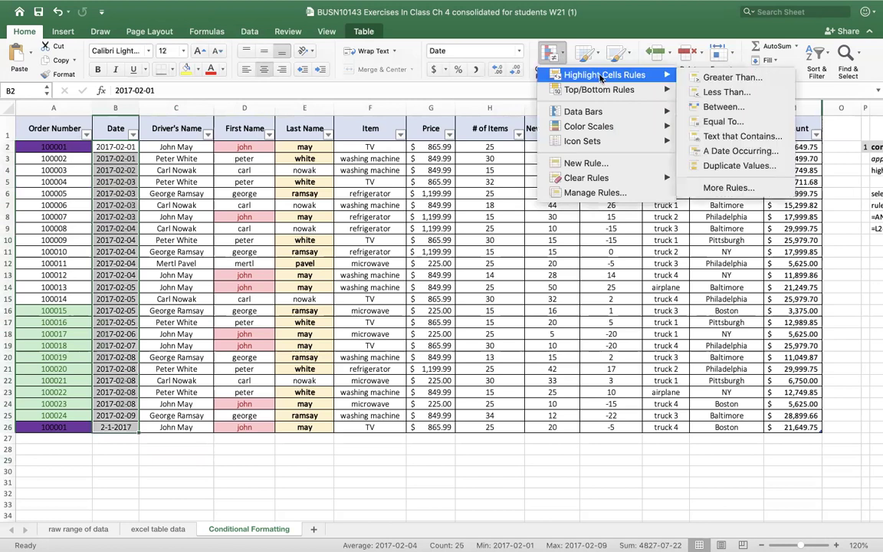
pyautogui.click(767, 153)
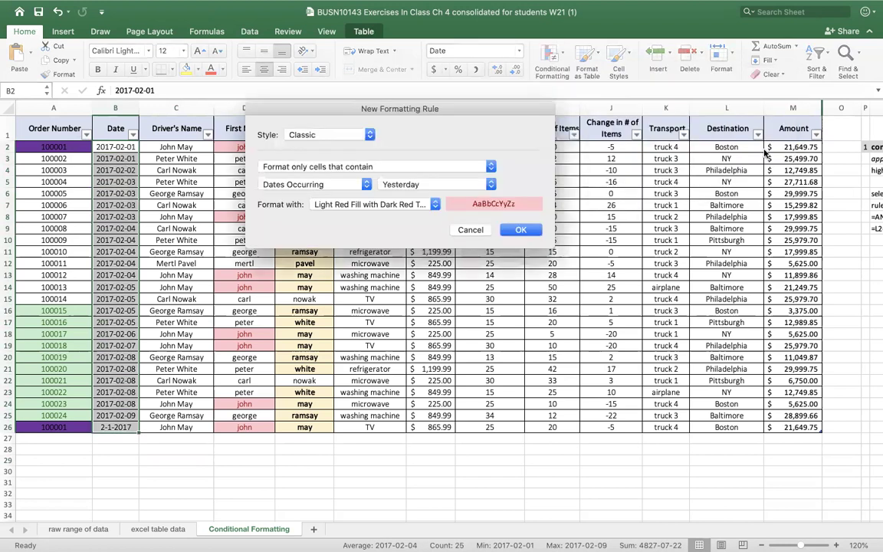
pyautogui.click(492, 185)
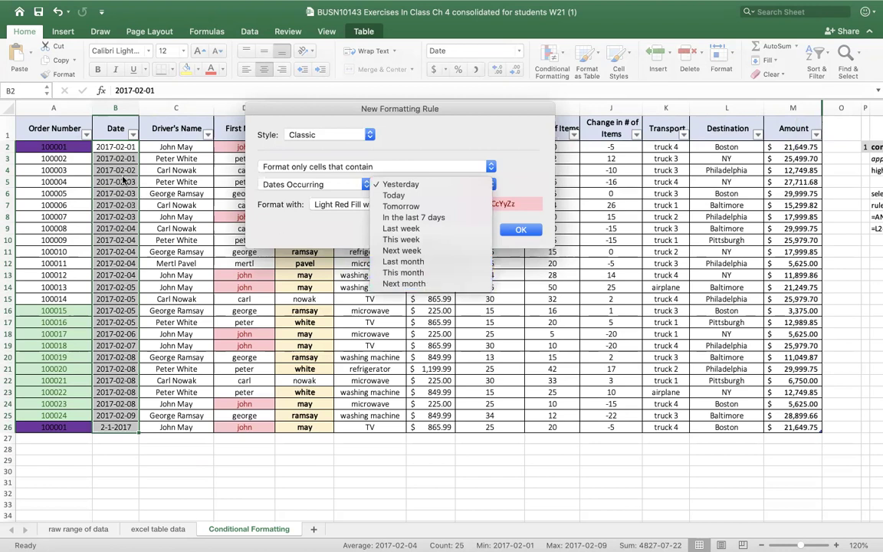
pyautogui.click(426, 219)
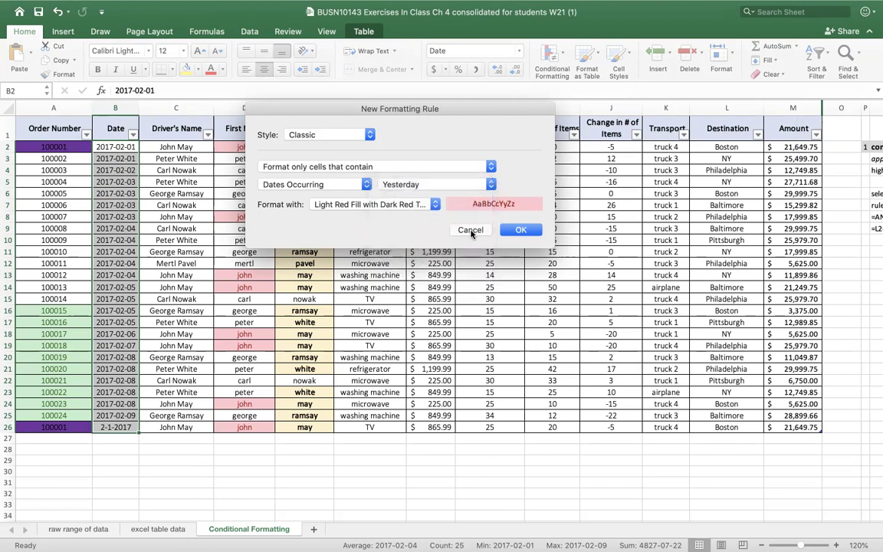
pyautogui.click(469, 230)
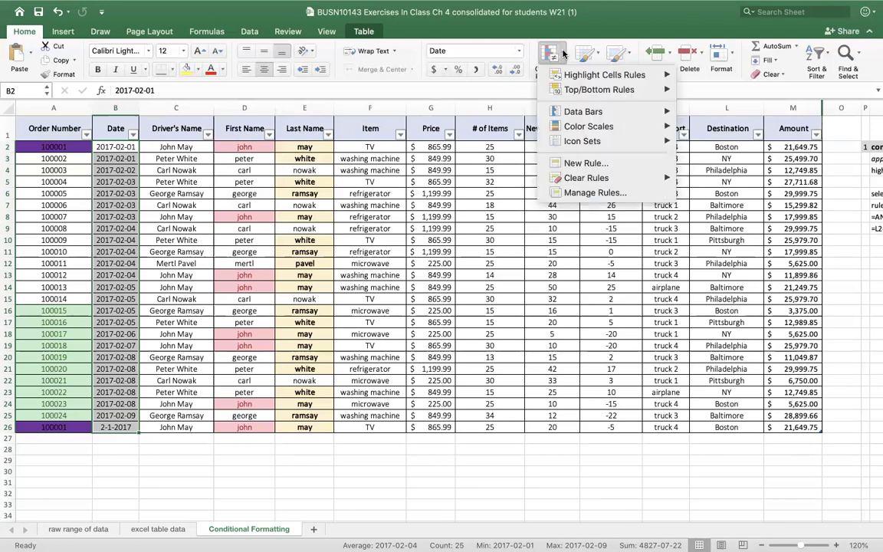
# Open More Rules for the dates, keeping the Classic style and reviewing the rule types
pyautogui.moveTo(621, 77)
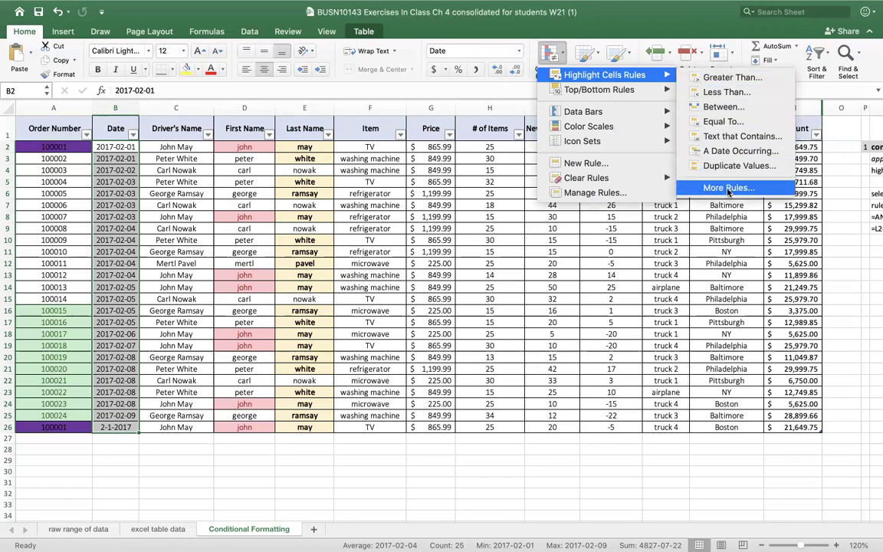
pyautogui.click(728, 188)
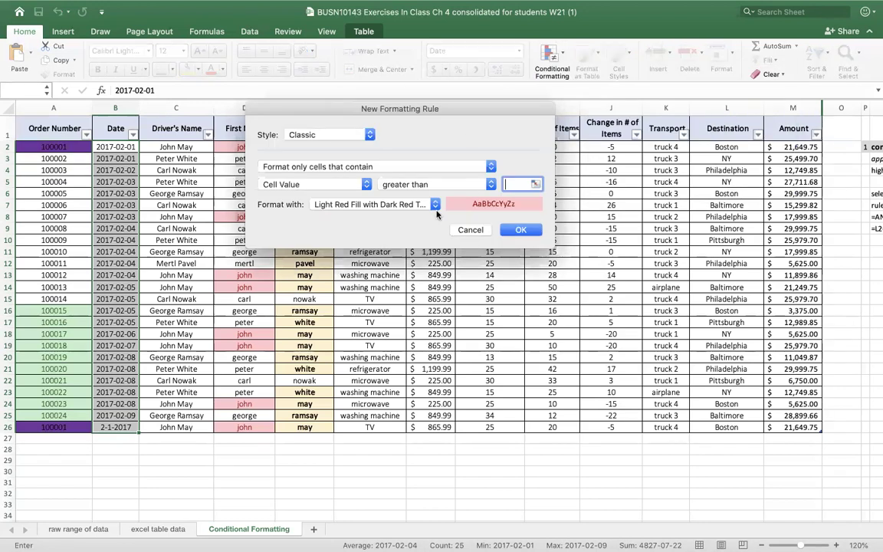
pyautogui.click(368, 136)
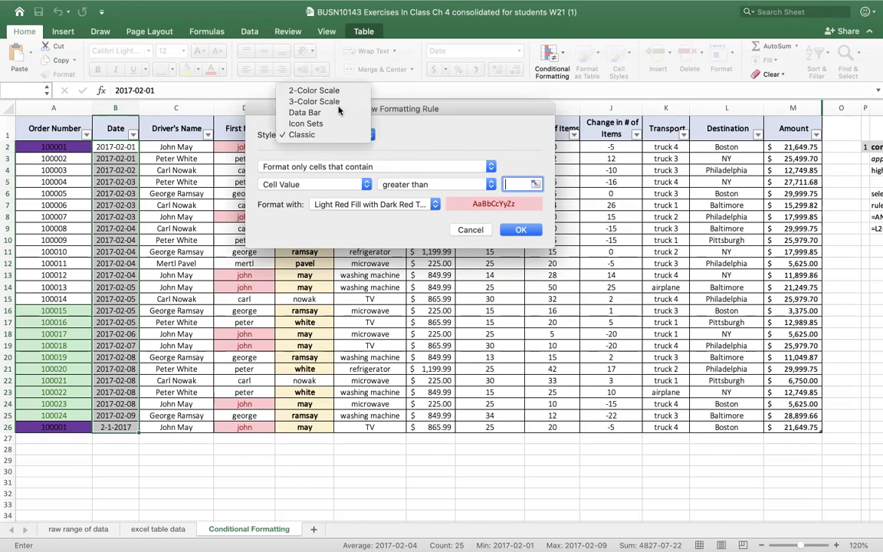
pyautogui.click(315, 136)
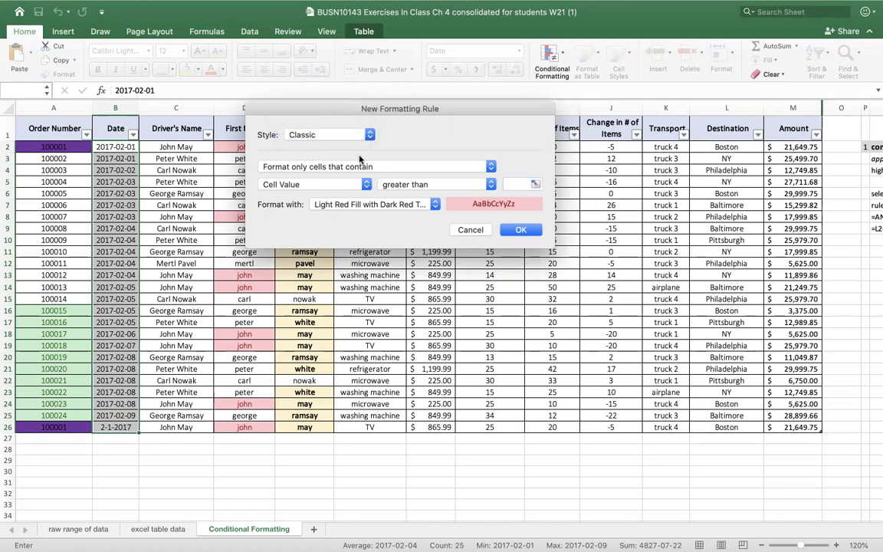
pyautogui.click(491, 168)
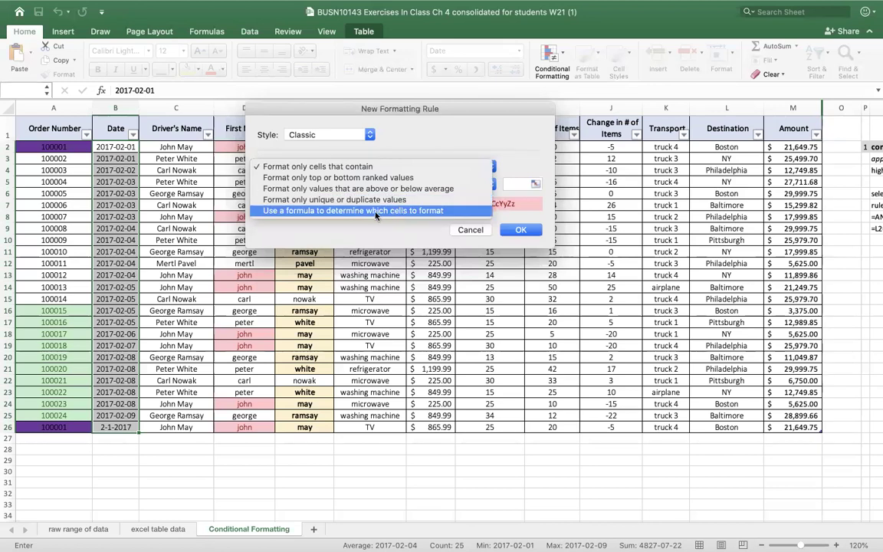
# Review the Cell Value, greater than and Light Red Fill options unchanged, then cancel the rule
pyautogui.click(391, 106)
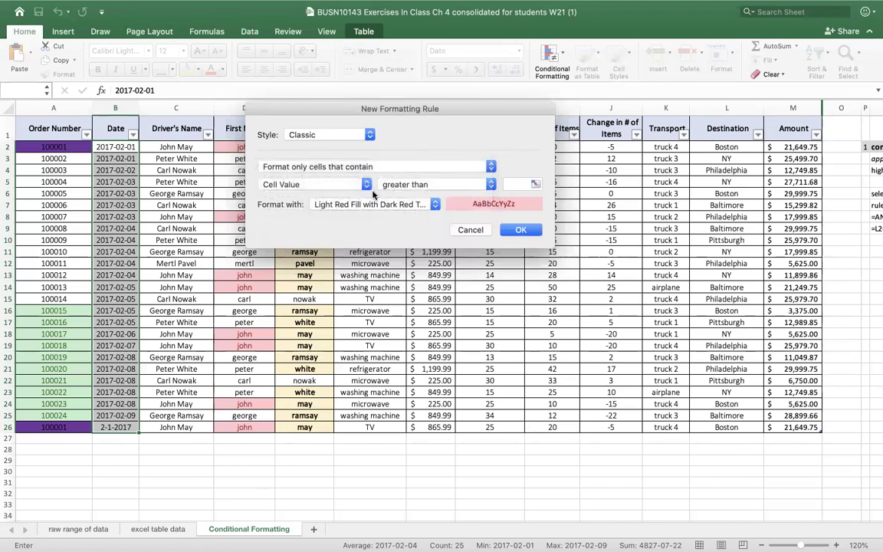
pyautogui.click(367, 185)
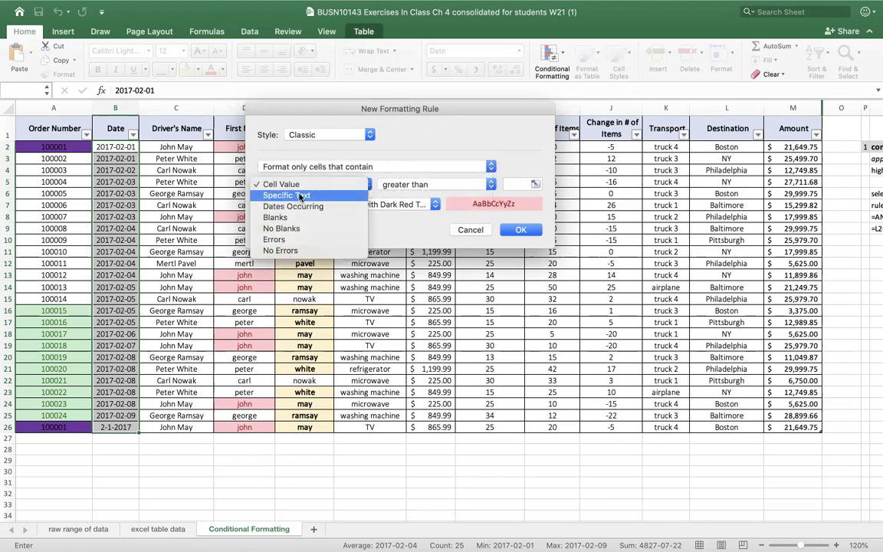
pyautogui.click(491, 185)
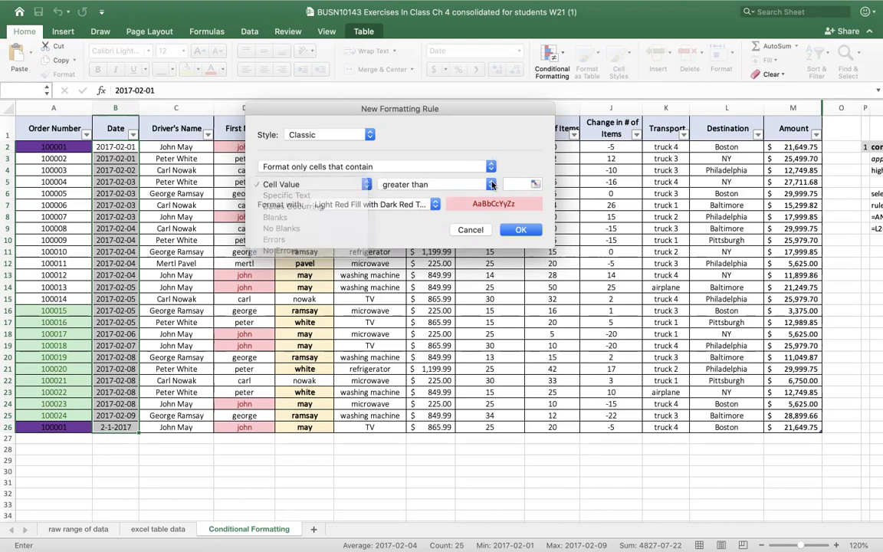
pyautogui.click(491, 185)
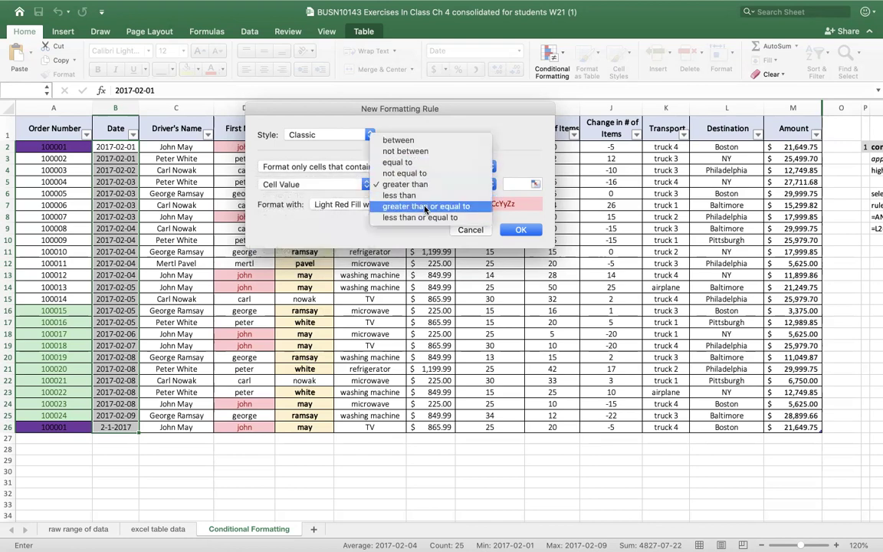
pyautogui.click(515, 166)
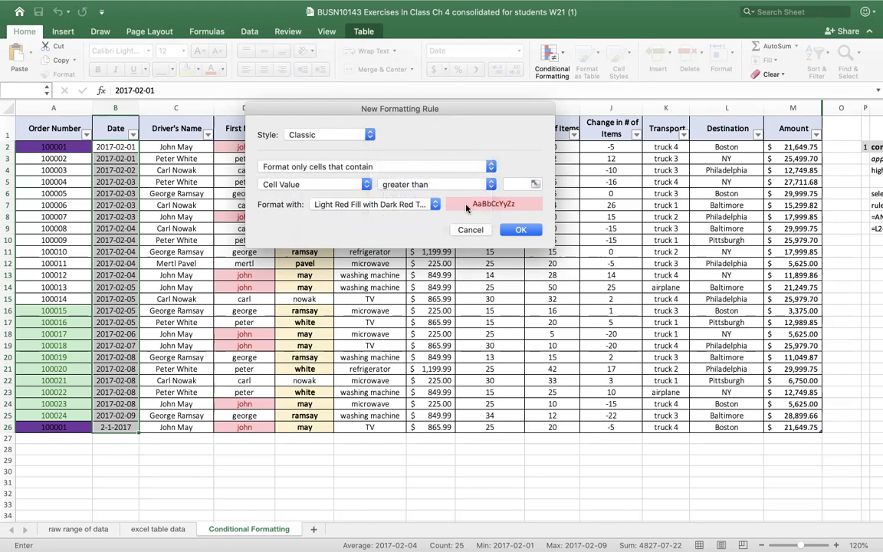
pyautogui.click(436, 205)
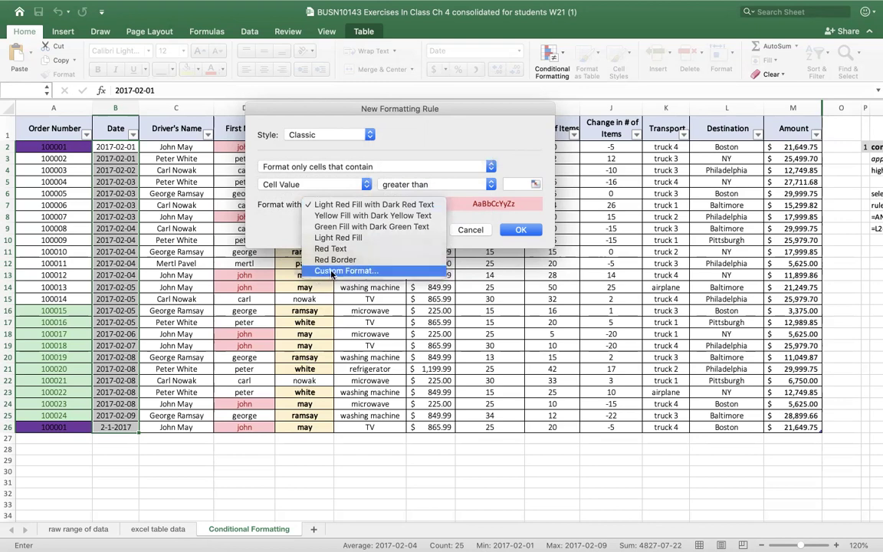
pyautogui.click(486, 129)
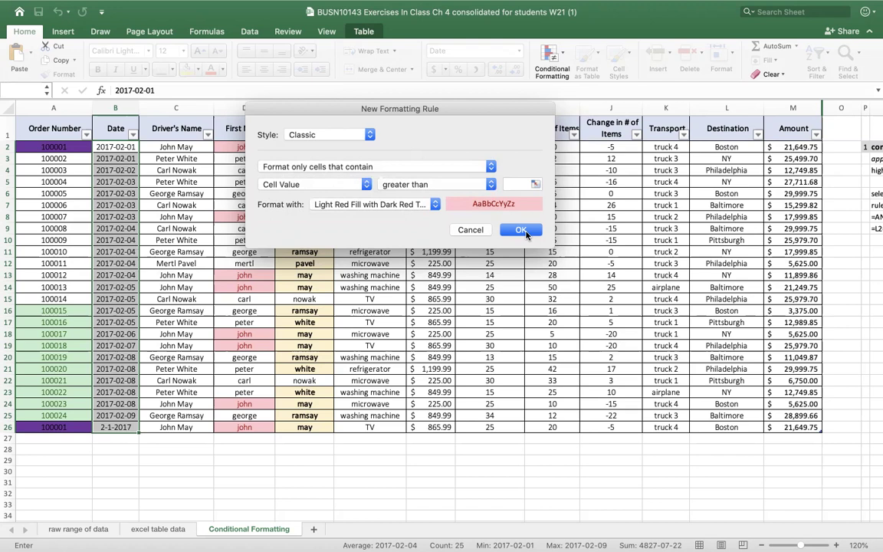
pyautogui.click(469, 230)
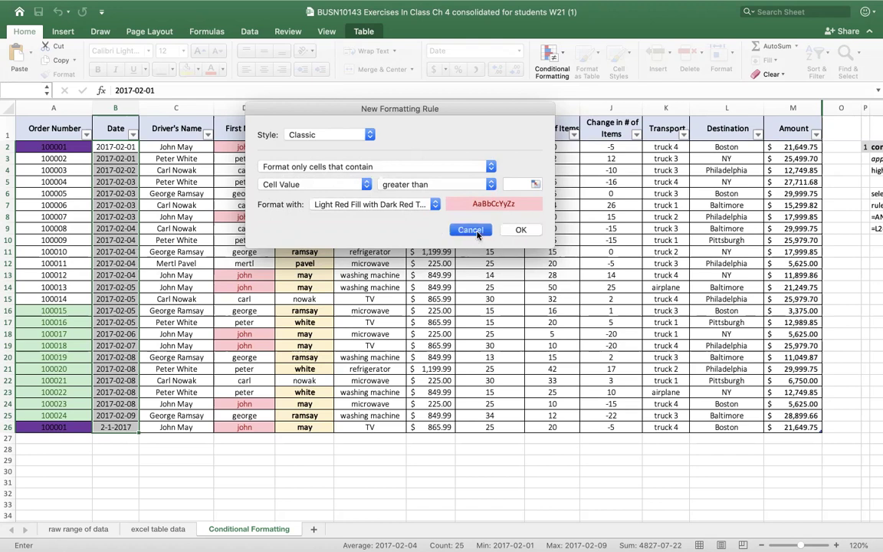
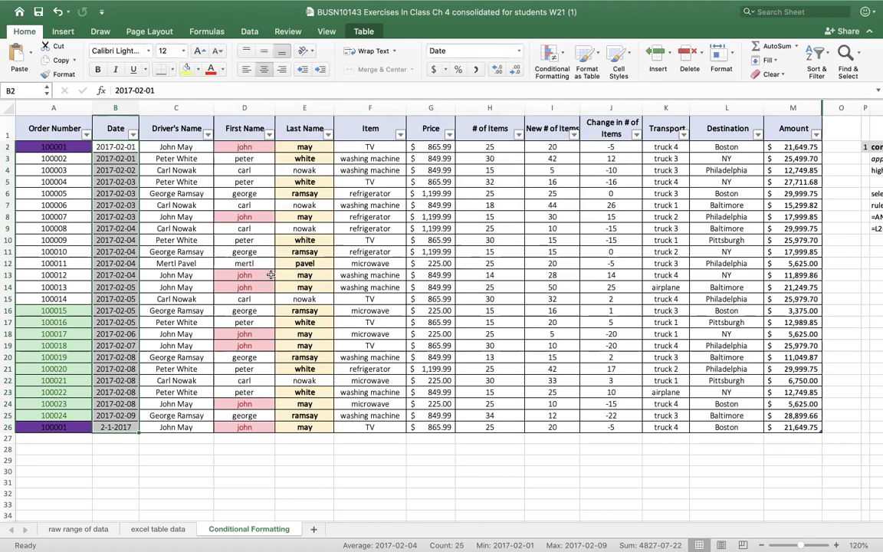
# Show all conditional formatting rules for This Table in the Rules Manager
pyautogui.click(562, 55)
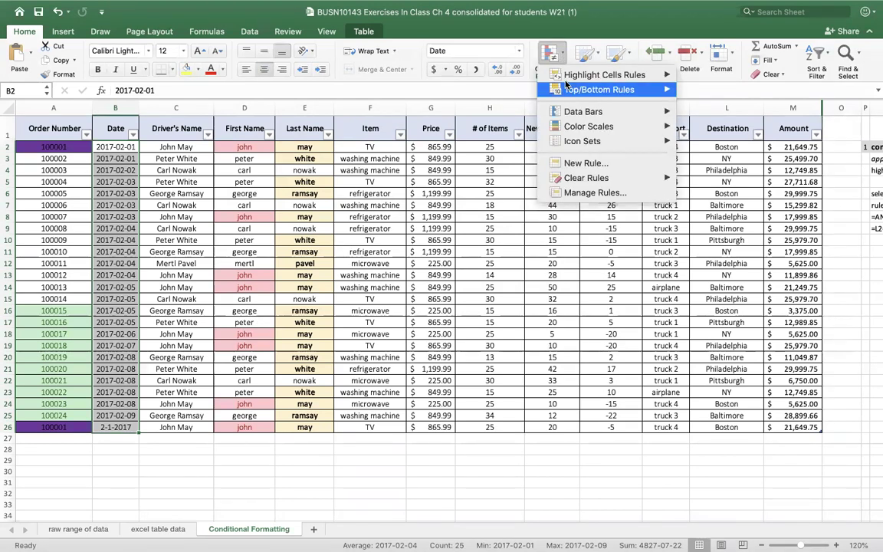
pyautogui.click(596, 193)
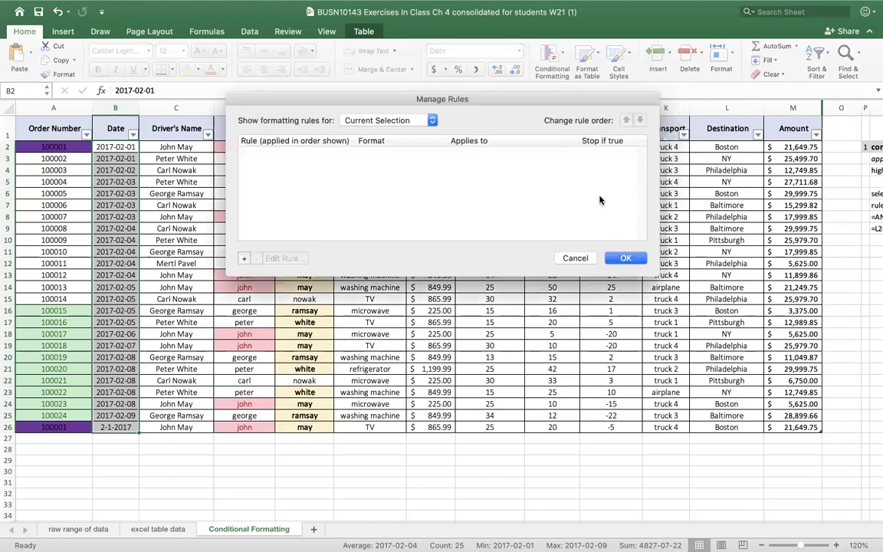
pyautogui.click(389, 121)
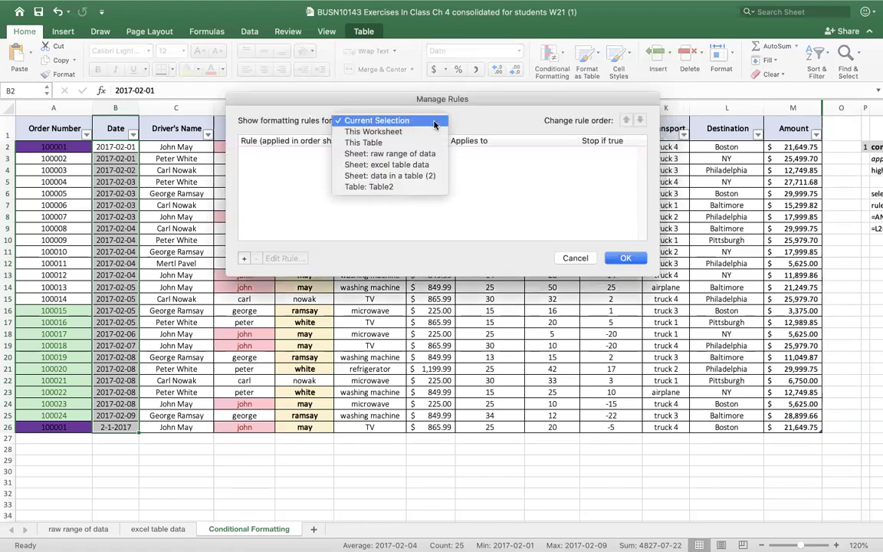
pyautogui.click(396, 143)
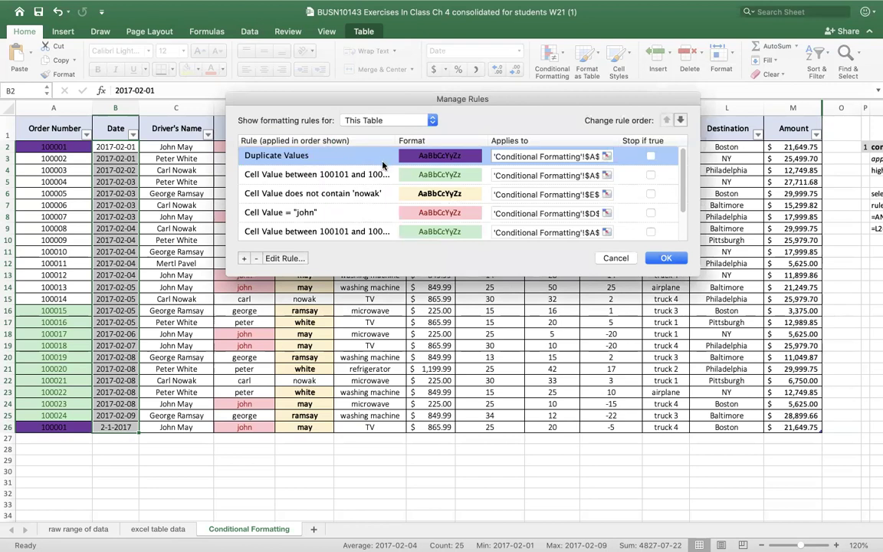
# Delete all seven rules, starting with Duplicate Values, and confirm the empty list
pyautogui.click(256, 259)
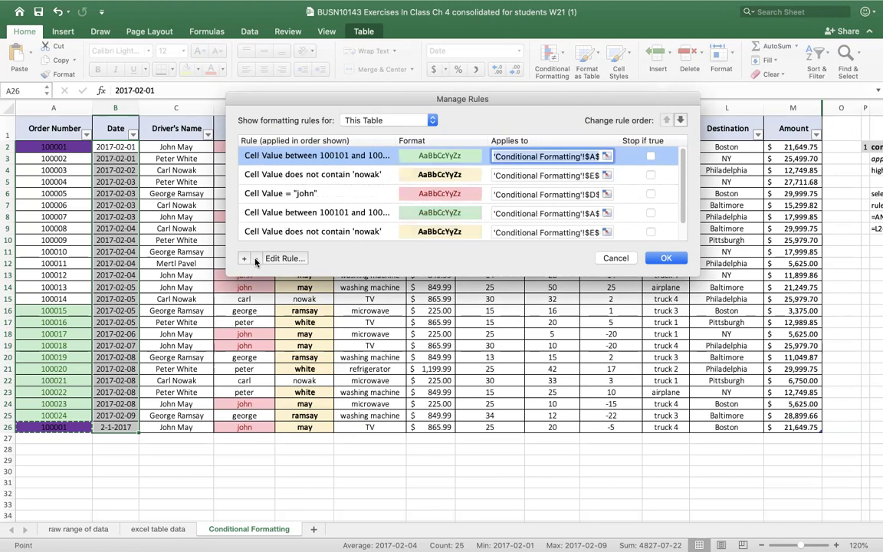
pyautogui.click(256, 259)
pyautogui.click(256, 259)
pyautogui.click(256, 259)
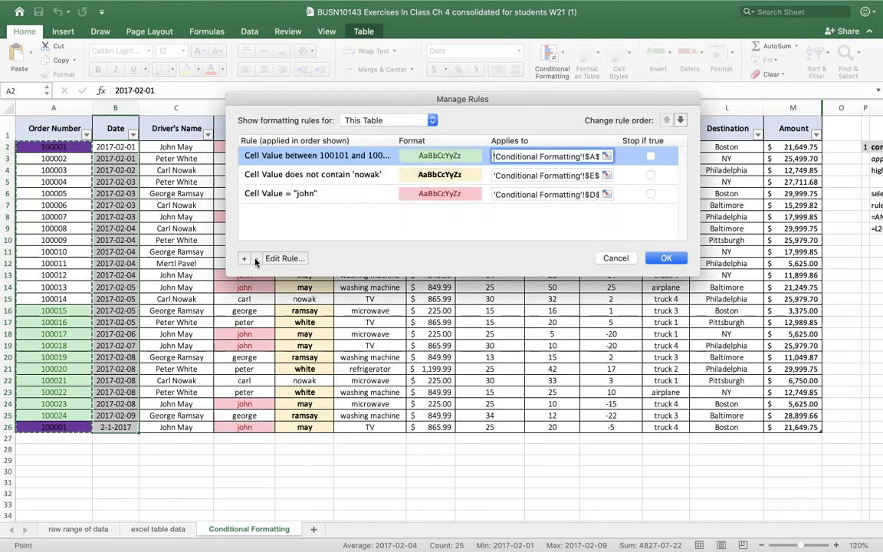
pyautogui.click(256, 259)
pyautogui.click(256, 259)
pyautogui.click(256, 259)
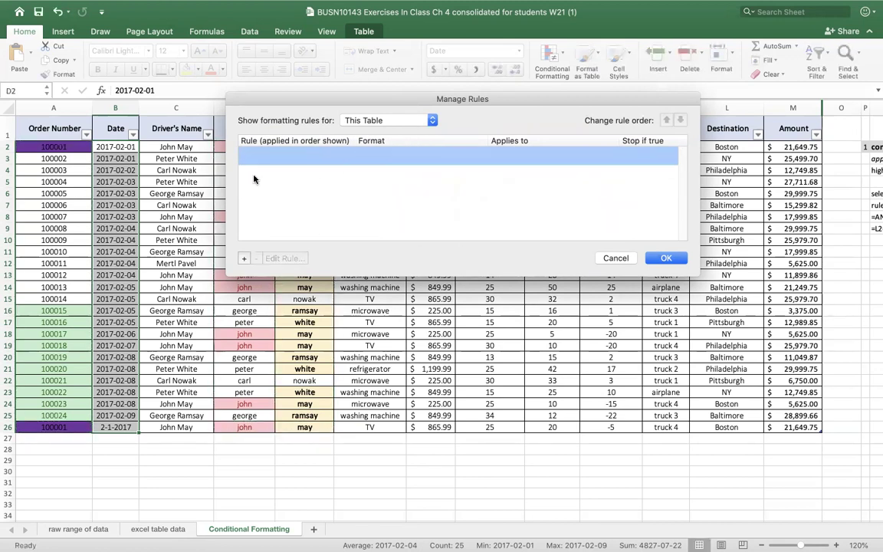
pyautogui.click(670, 259)
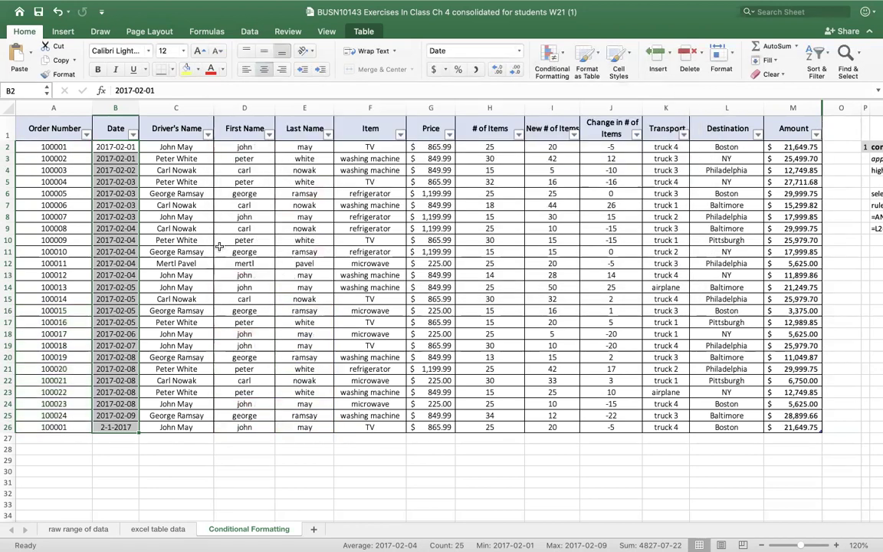
# Highlight the top 3 values in H2:H26 with Green Fill with Dark Green Text
pyautogui.click(201, 170)
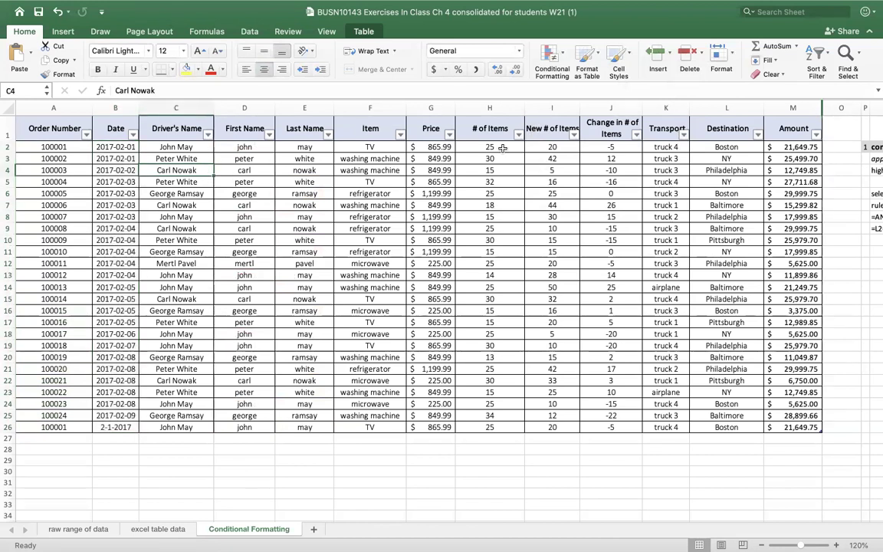
pyautogui.moveTo(502, 147); pyautogui.dragTo(501, 424)
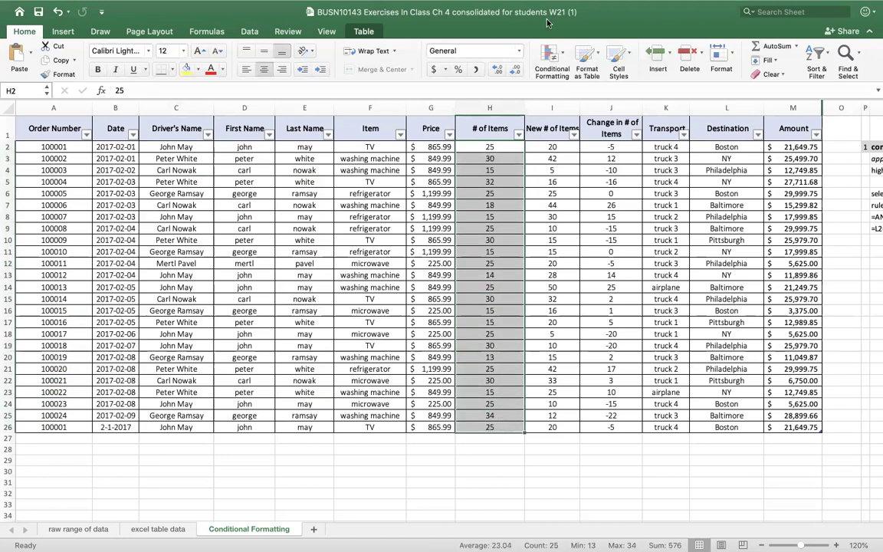
pyautogui.click(562, 55)
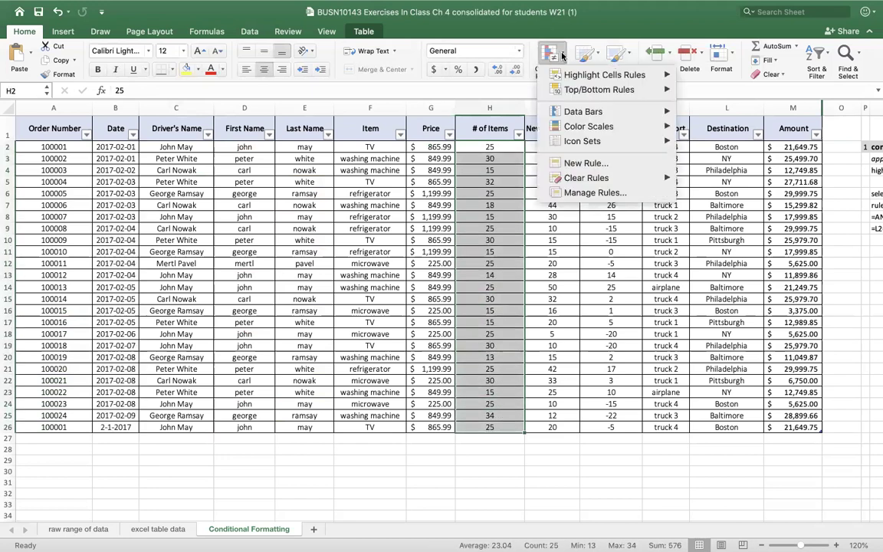
pyautogui.moveTo(611, 92)
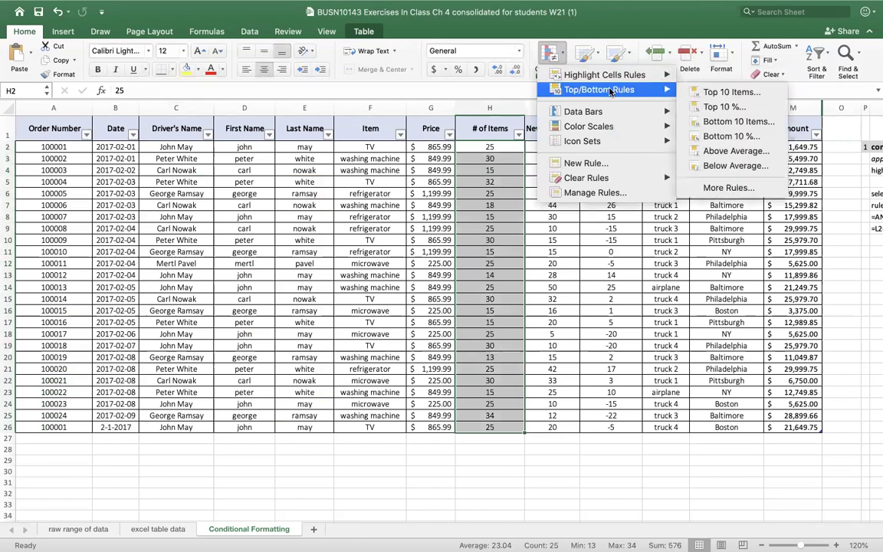
pyautogui.click(710, 95)
pyautogui.moveTo(417, 112); pyautogui.dragTo(350, 117)
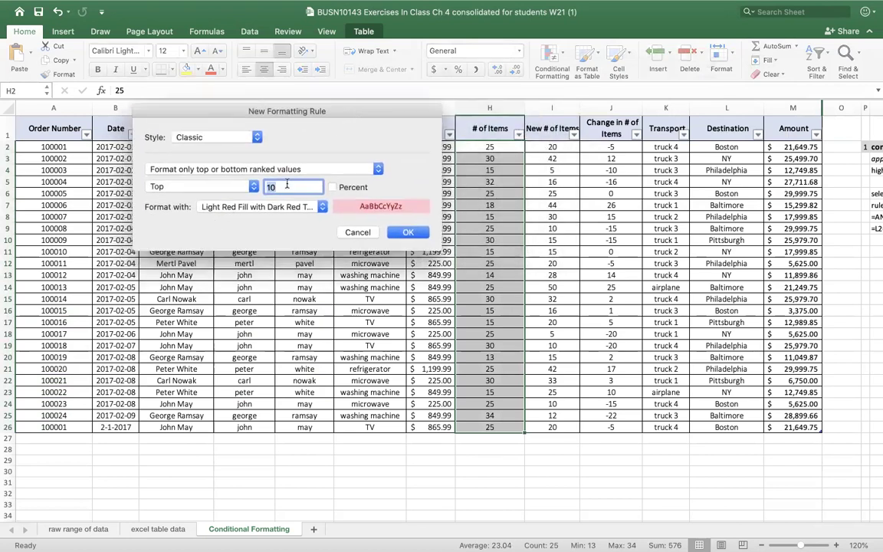
pyautogui.write('3')
pyautogui.click(323, 207)
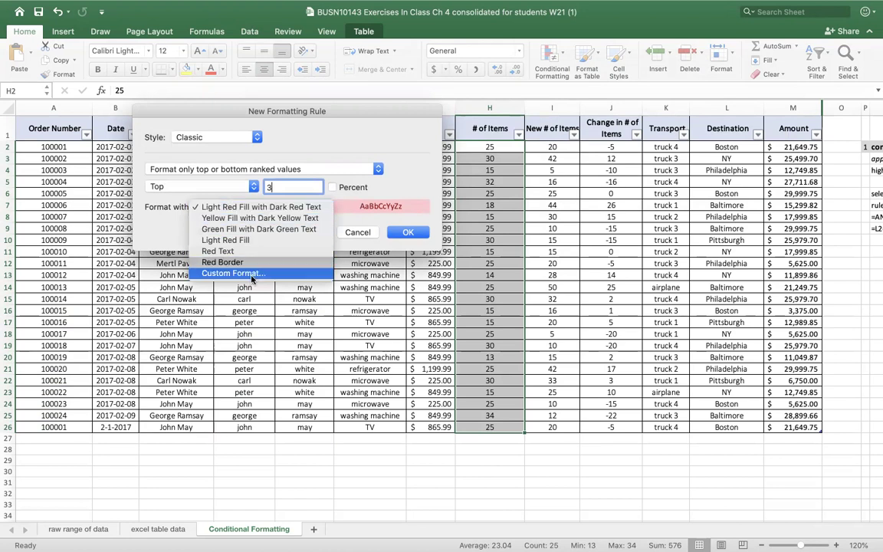
pyautogui.click(237, 230)
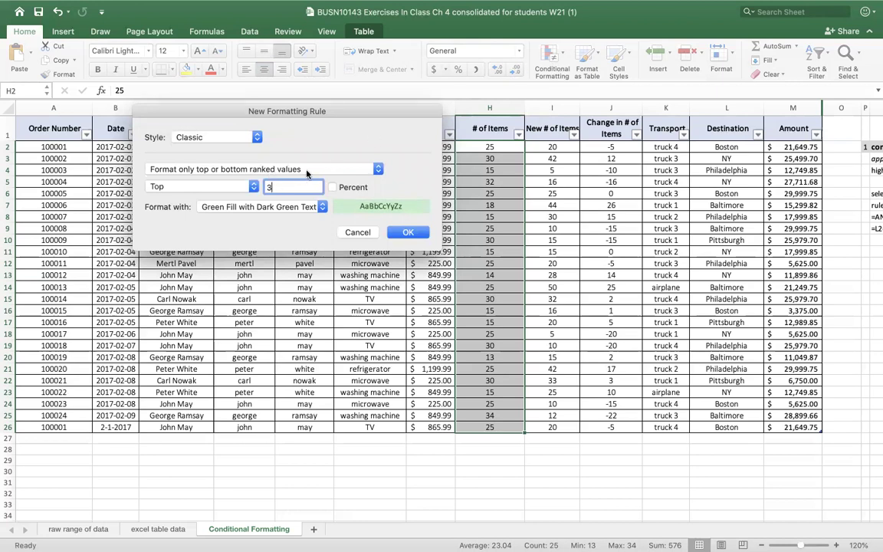
pyautogui.click(404, 234)
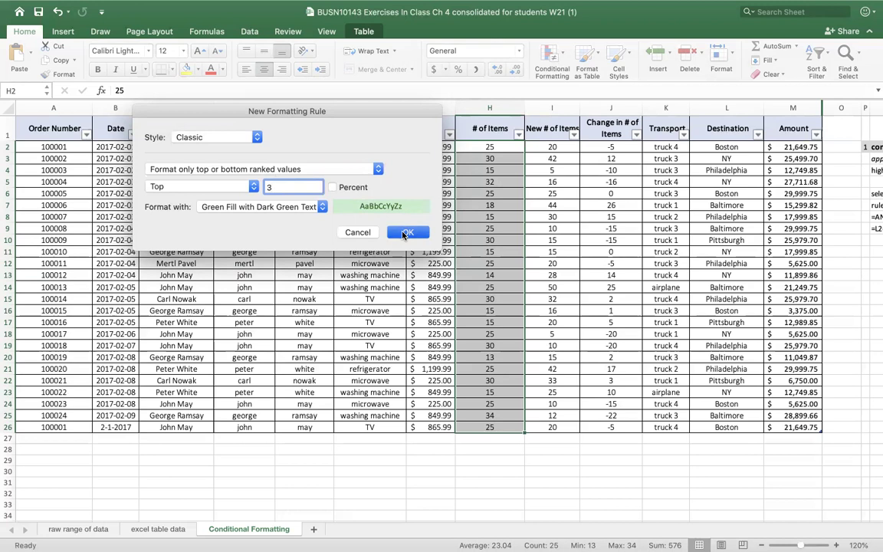
pyautogui.click(490, 275)
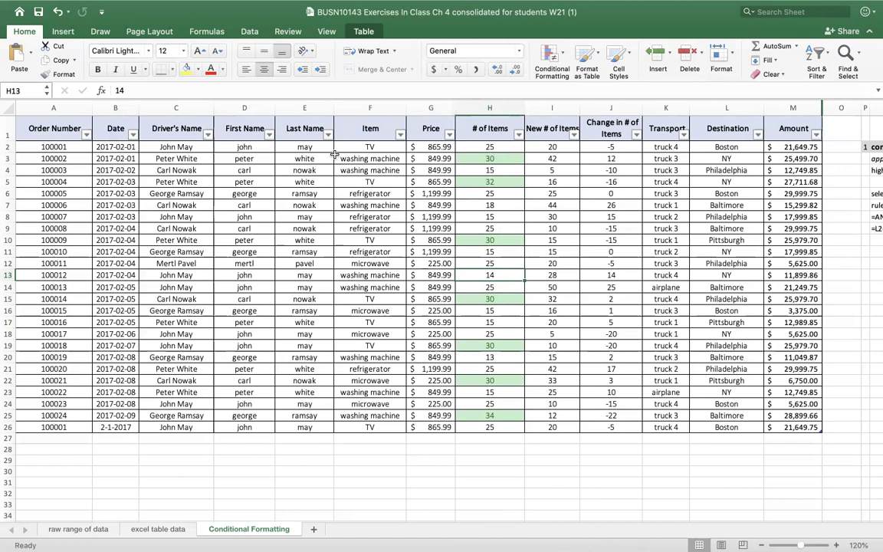
# Undo the top 3 rule and apply a Top 10% rule with Green Fill with Dark Green Text
pyautogui.click(58, 12)
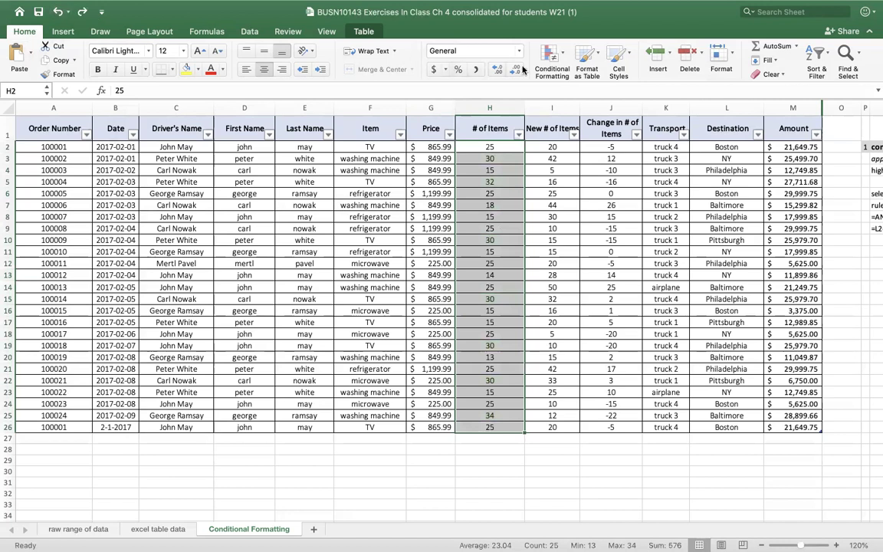
pyautogui.click(565, 56)
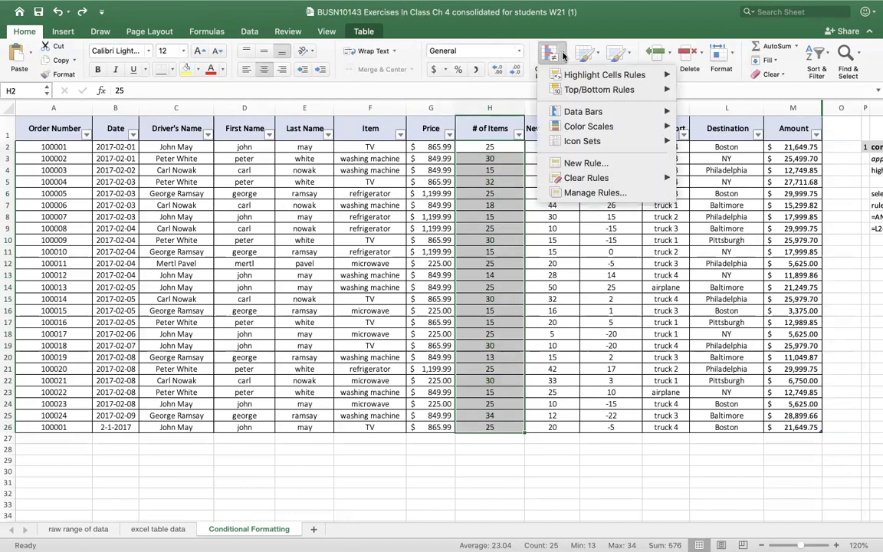
pyautogui.moveTo(601, 91)
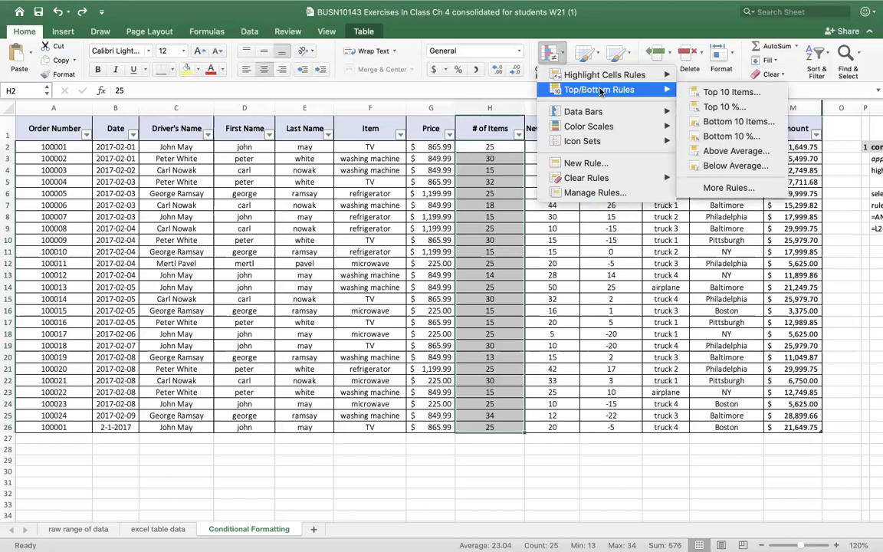
pyautogui.click(730, 108)
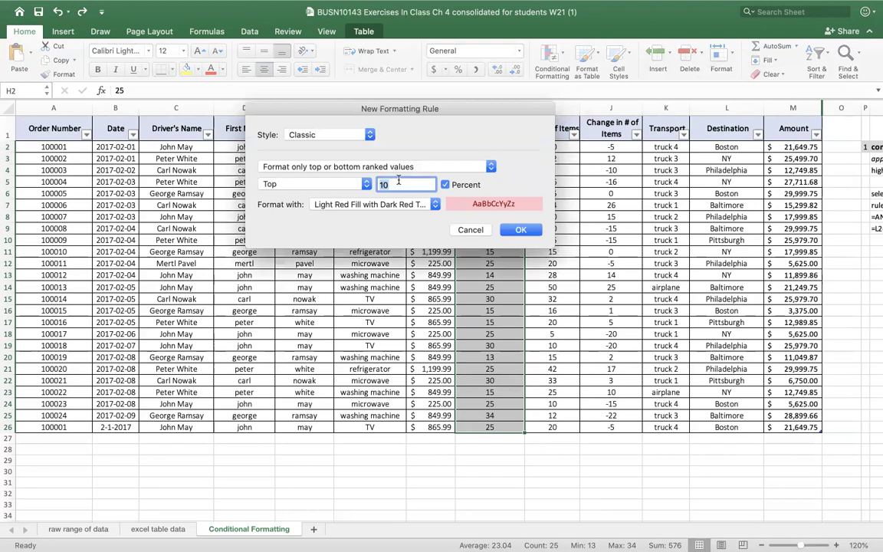
pyautogui.click(436, 205)
pyautogui.click(355, 224)
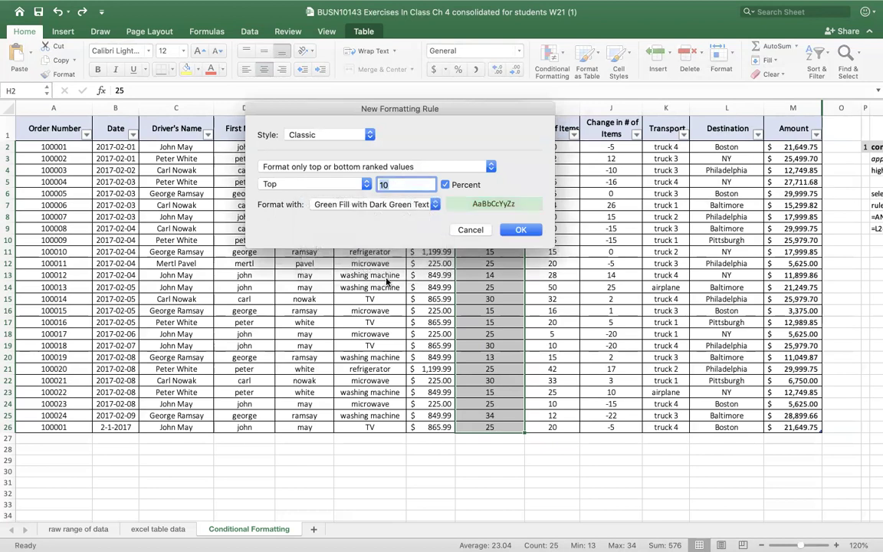
pyautogui.click(524, 231)
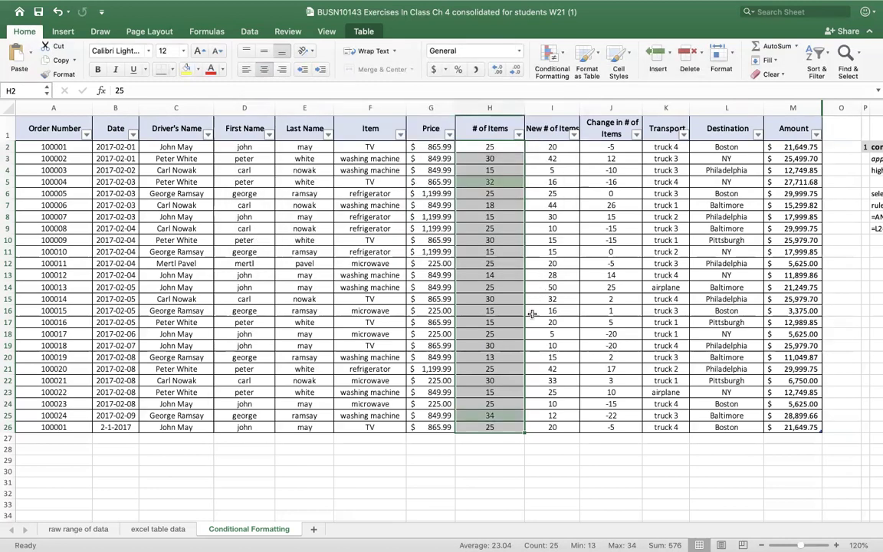
# Apply a Bottom 5 Items rule with Light Red Fill to the # of Items values
pyautogui.click(512, 251)
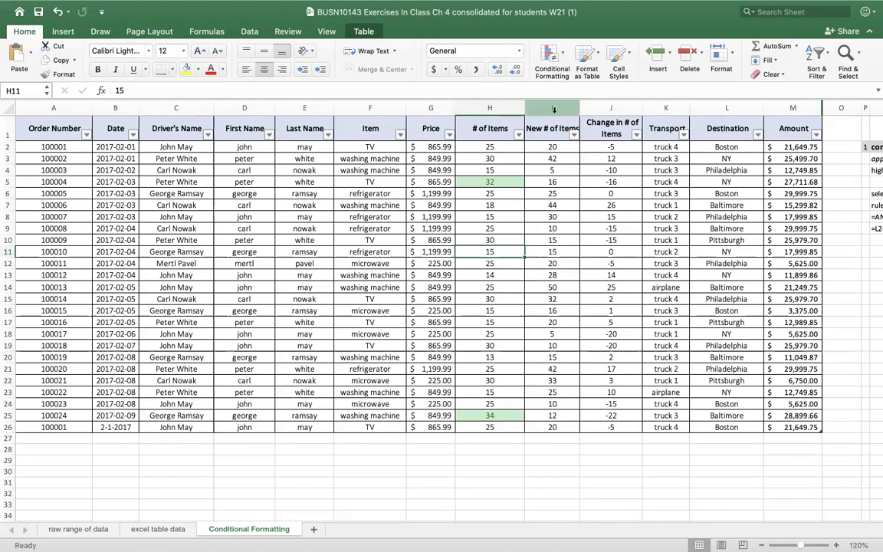
pyautogui.click(489, 118)
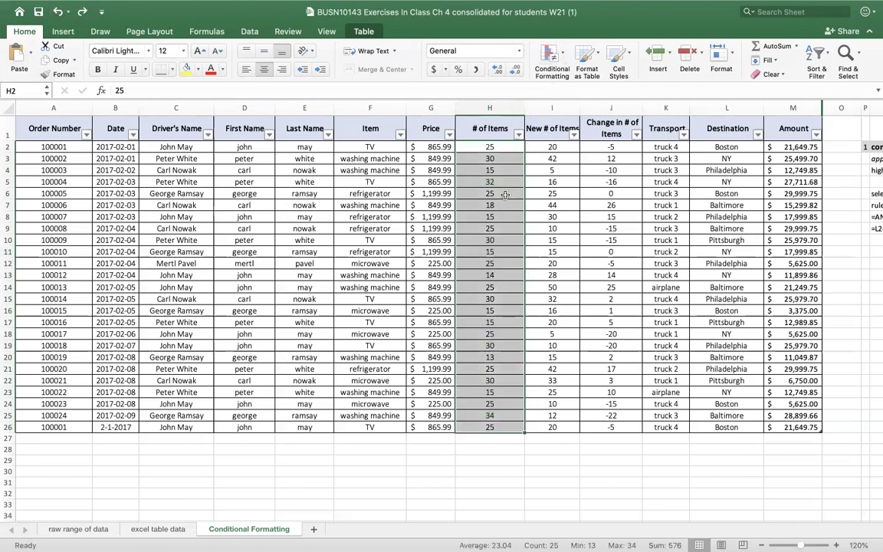
pyautogui.click(563, 56)
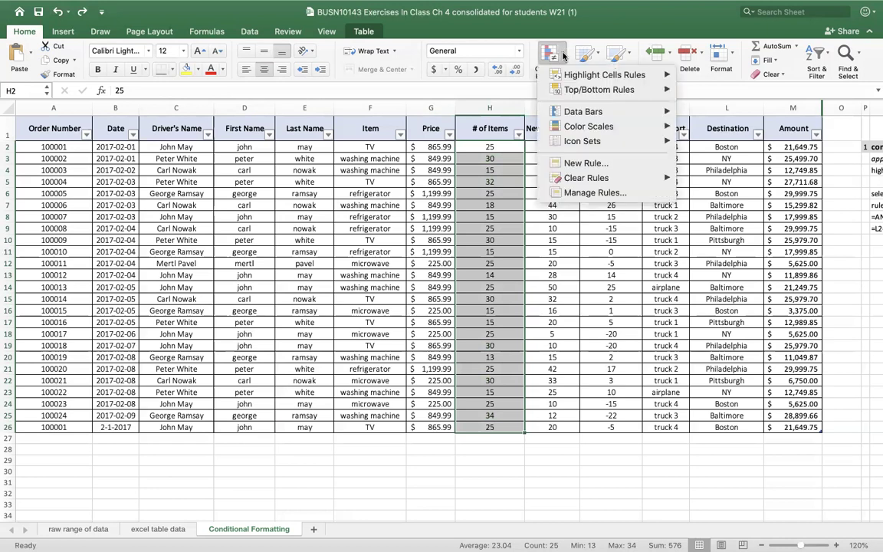
pyautogui.moveTo(601, 90)
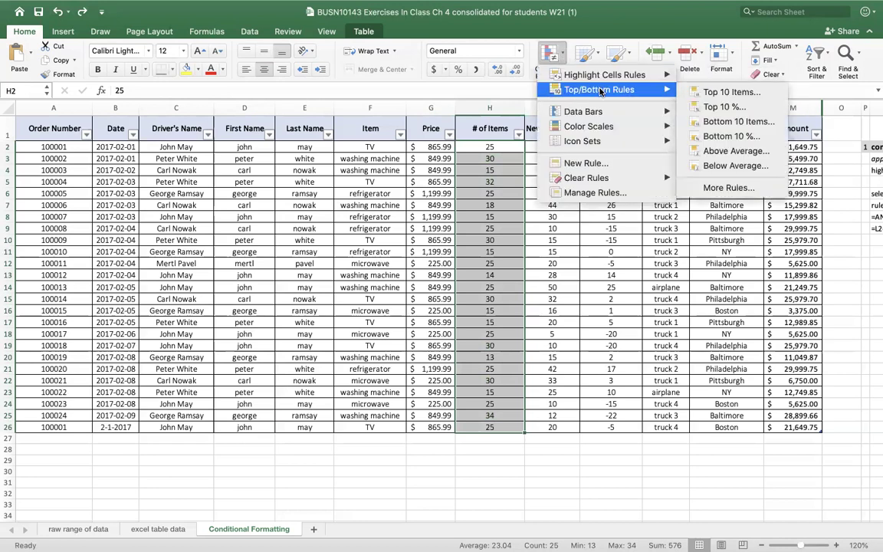
pyautogui.click(737, 122)
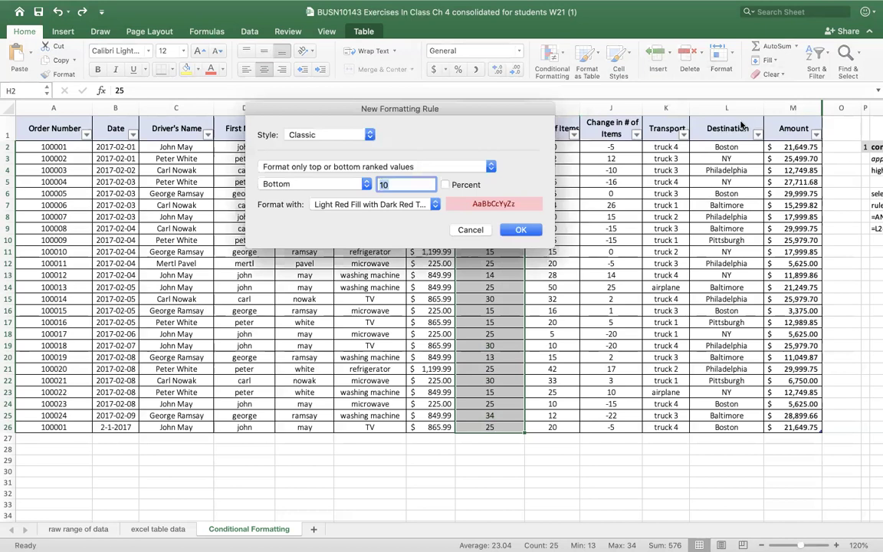
pyautogui.write('5')
pyautogui.click(521, 231)
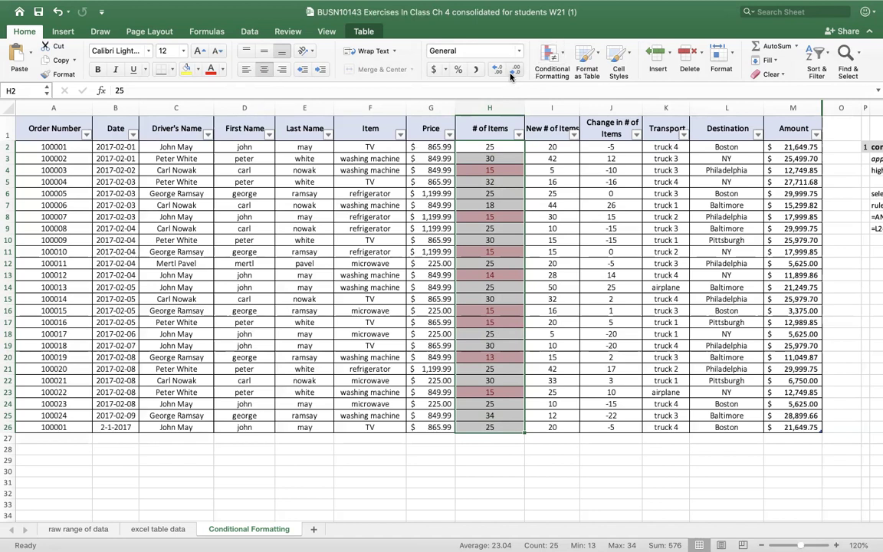
pyautogui.click(552, 70)
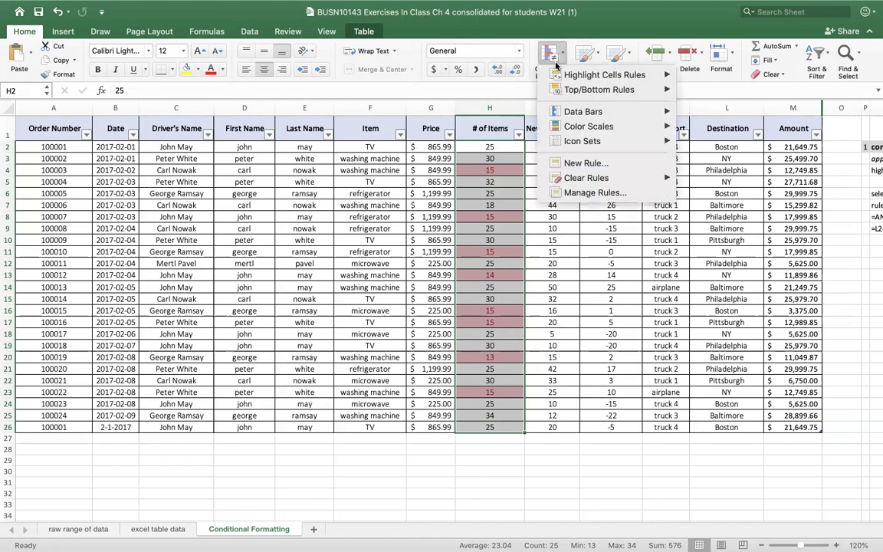
pyautogui.click(608, 194)
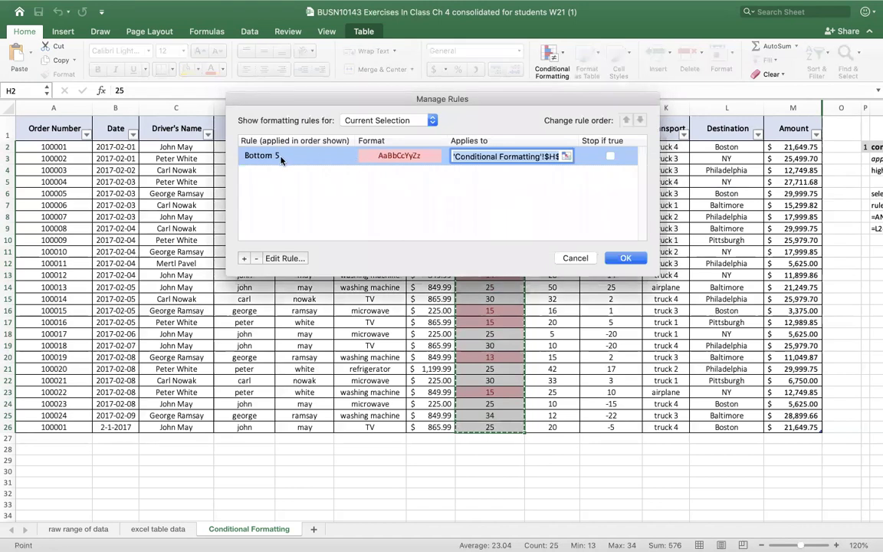
pyautogui.click(575, 258)
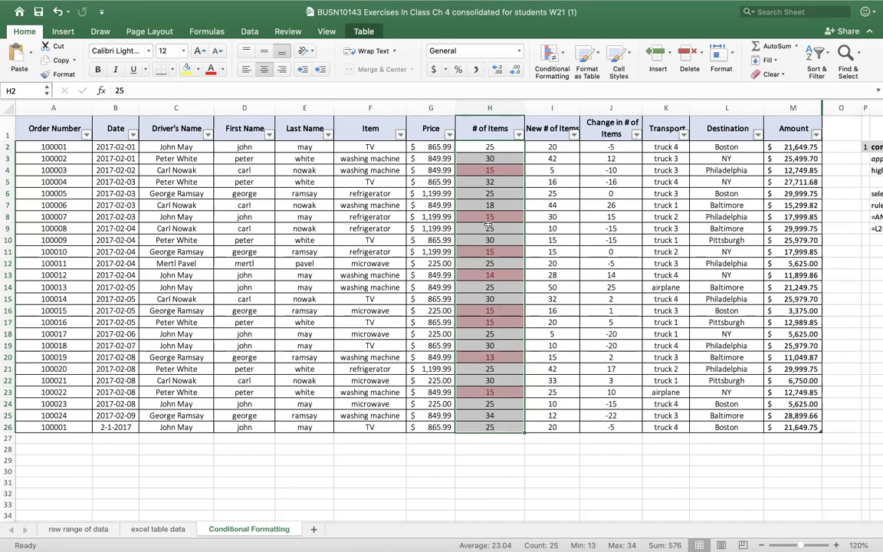
pyautogui.moveTo(60, 8)
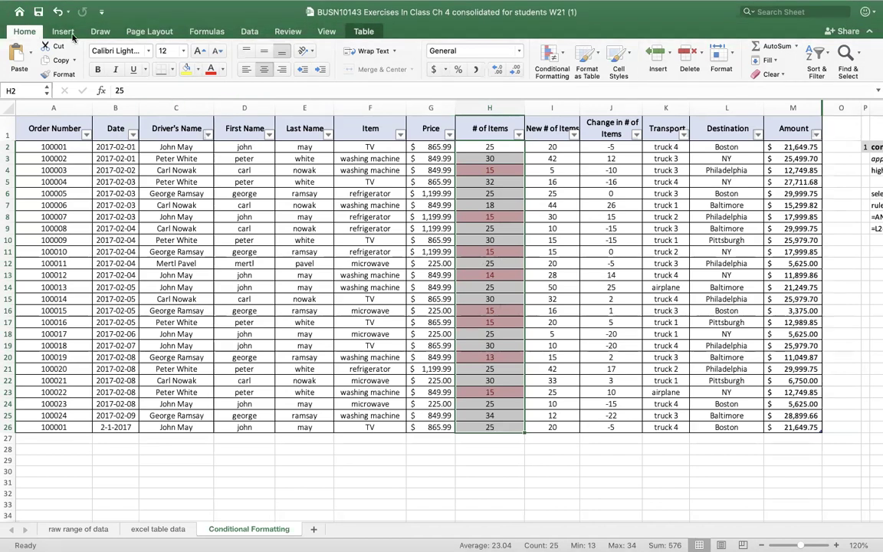
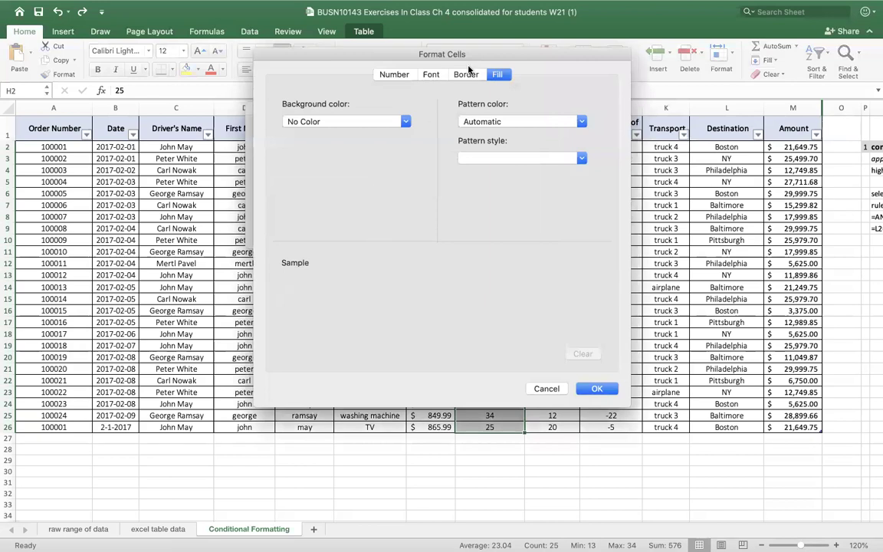
# Give the above-average rule a bold font with an orange-gold fill and apply it
pyautogui.click(427, 74)
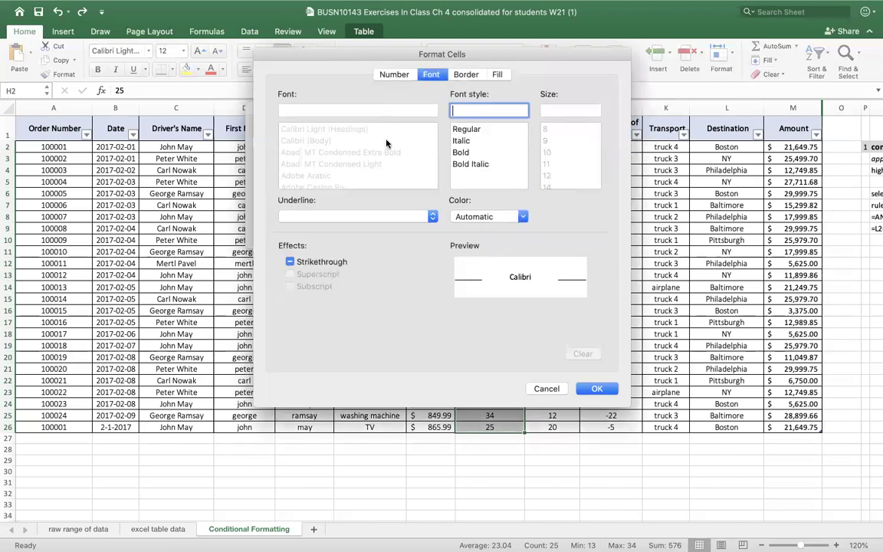
pyautogui.click(462, 153)
pyautogui.click(469, 75)
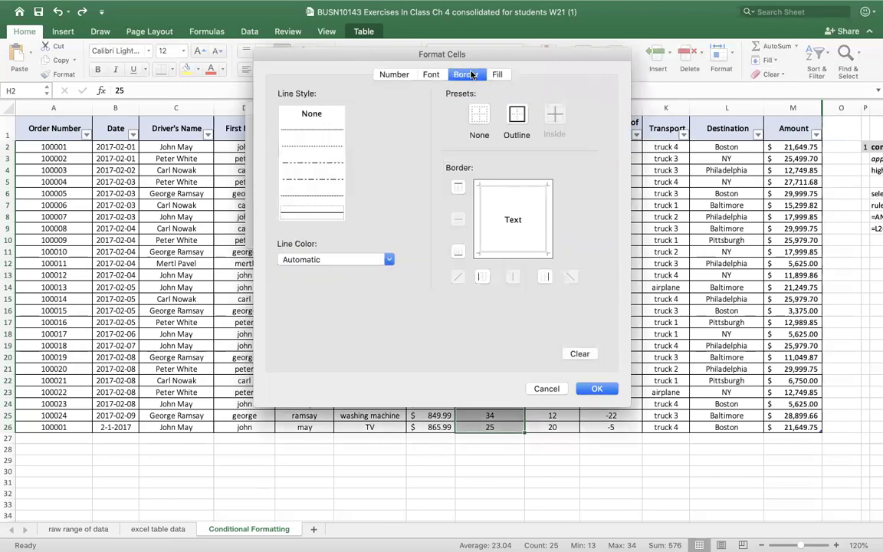
pyautogui.click(497, 75)
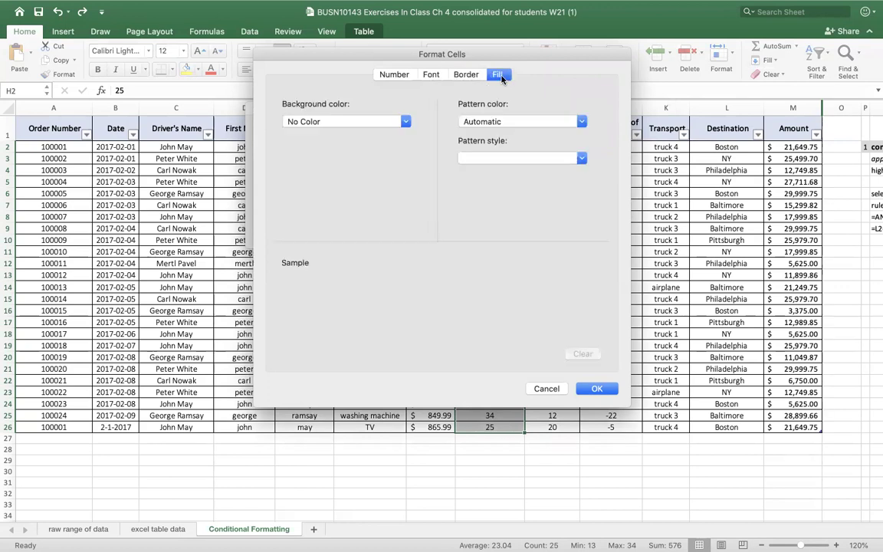
pyautogui.click(405, 122)
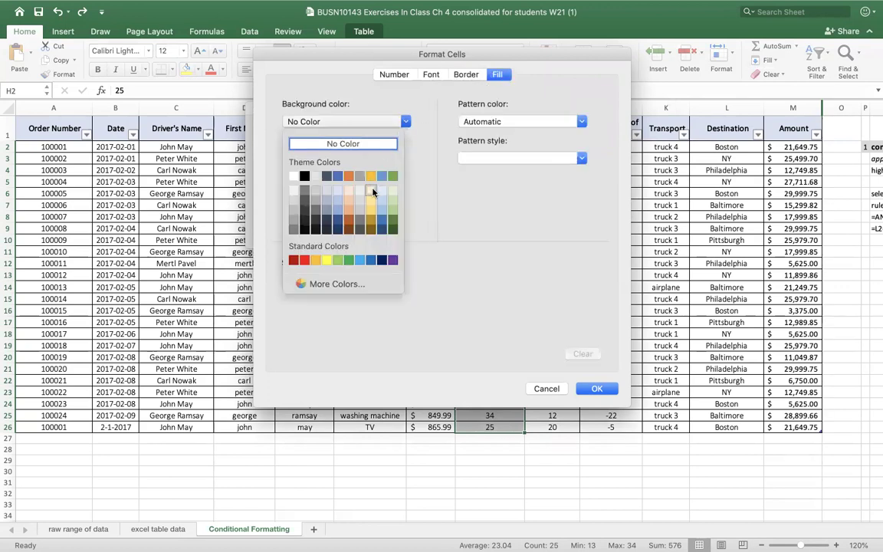
pyautogui.click(315, 259)
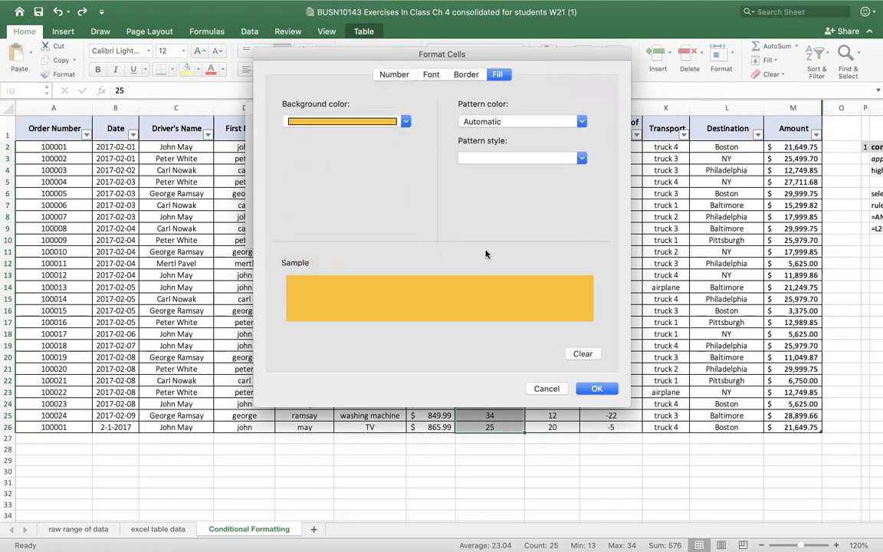
pyautogui.click(596, 390)
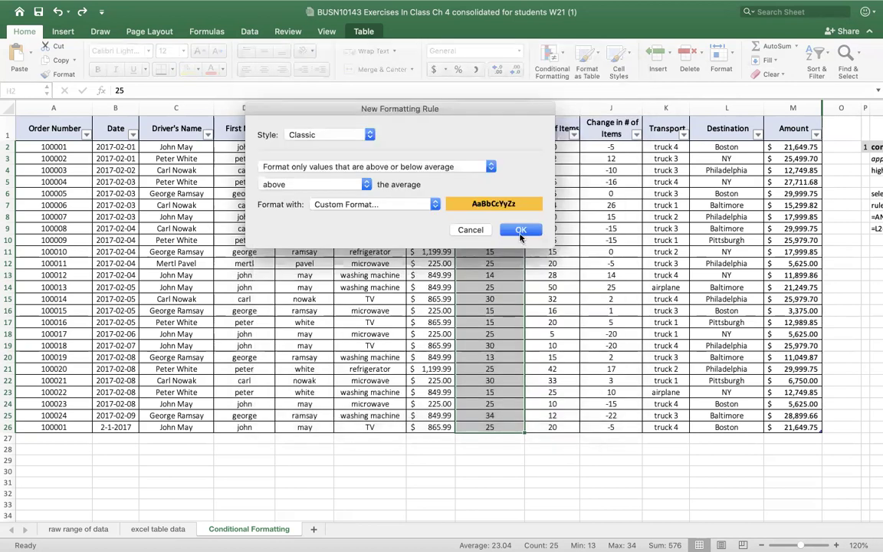
pyautogui.click(520, 232)
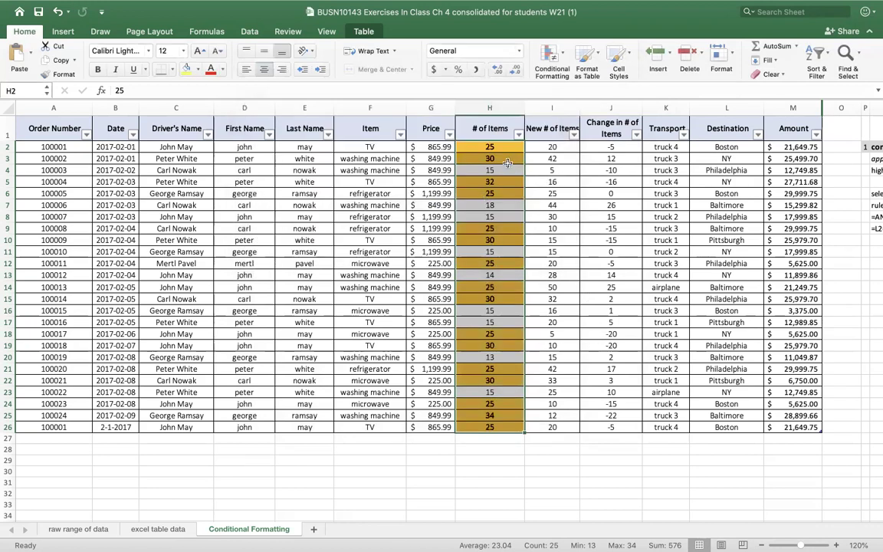
# Browse the Conditional Formatting menu without choosing a rule, then deselect the column
pyautogui.click(551, 57)
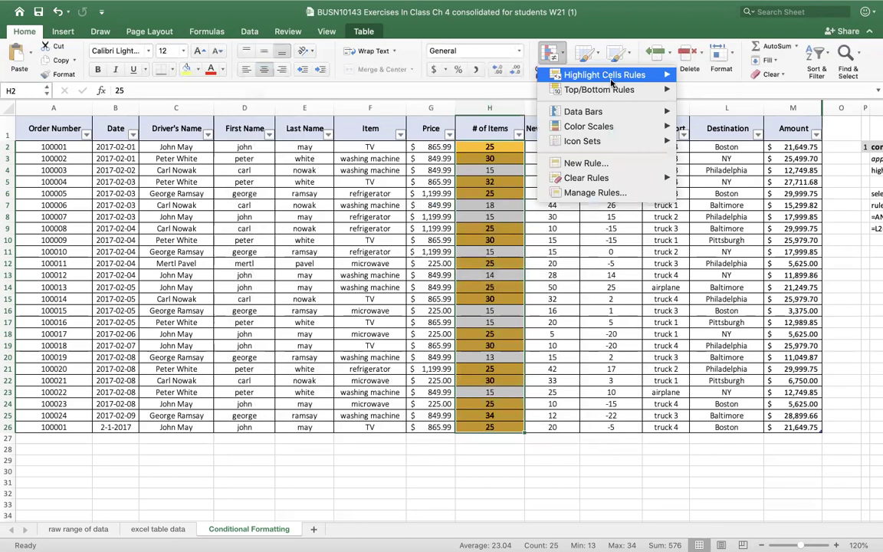
pyautogui.moveTo(622, 90)
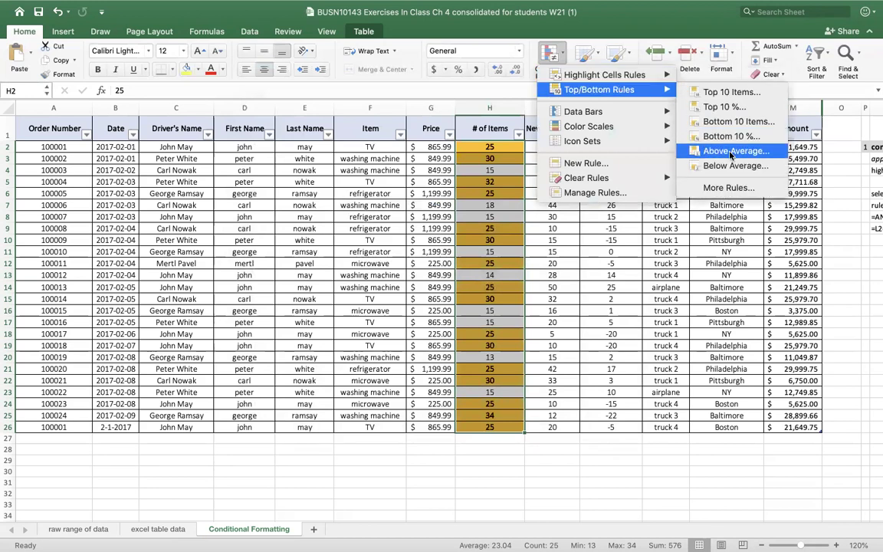
pyautogui.click(358, 138)
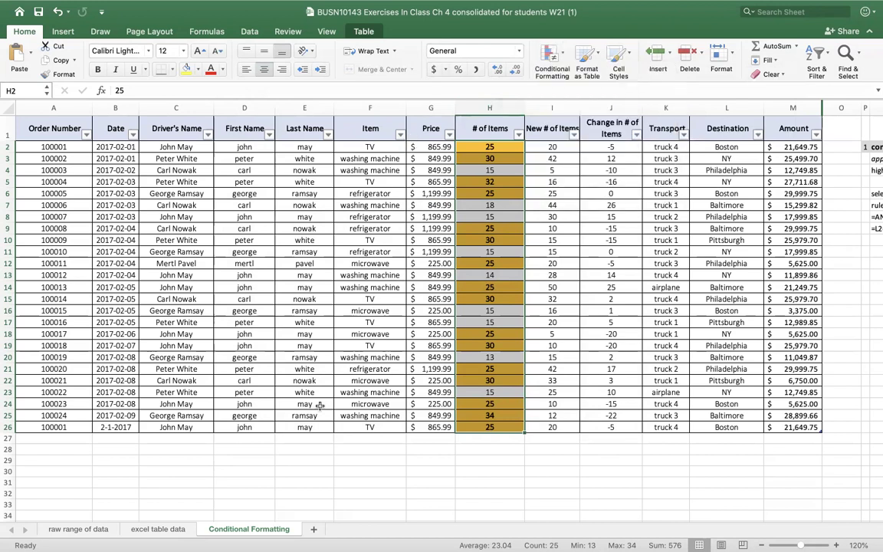
pyautogui.click(239, 286)
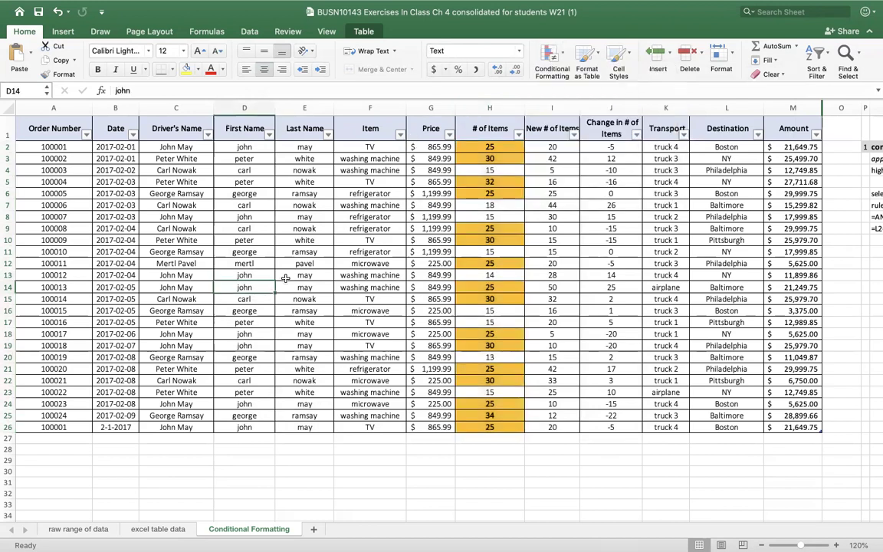
# Add a Total Row showing Average (23.04) in H27, then reselect H2:H26
pyautogui.click(366, 32)
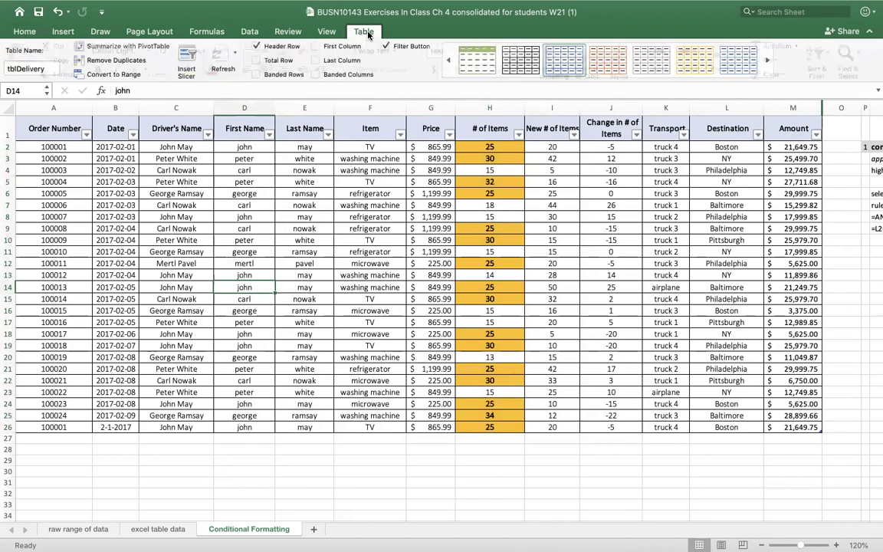
pyautogui.click(258, 60)
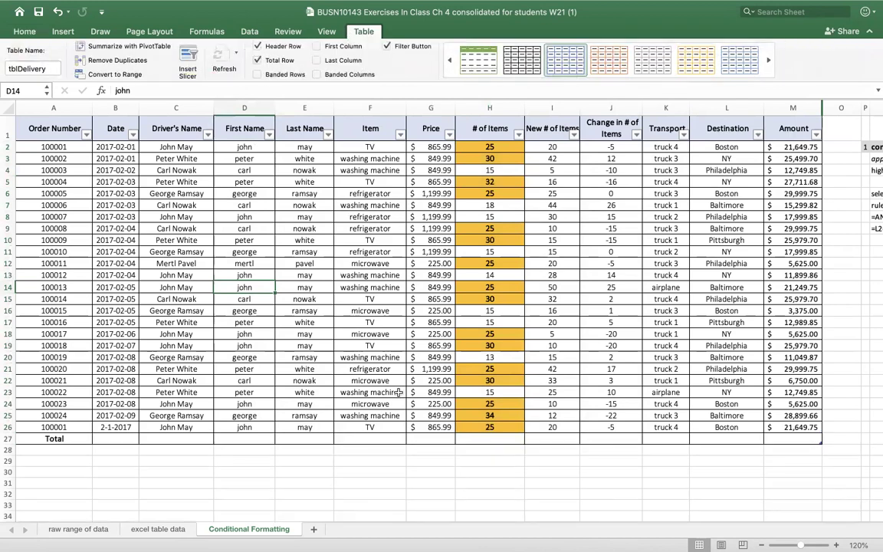
pyautogui.click(511, 438)
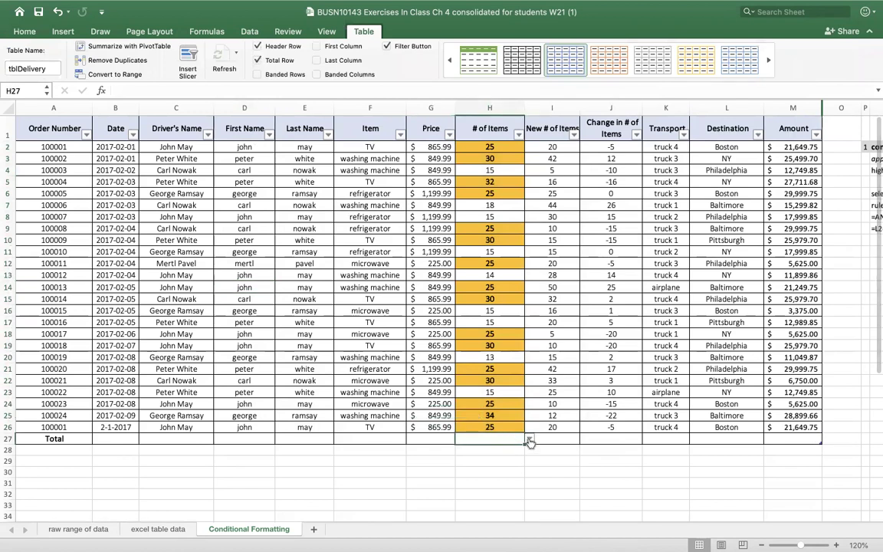
pyautogui.click(528, 439)
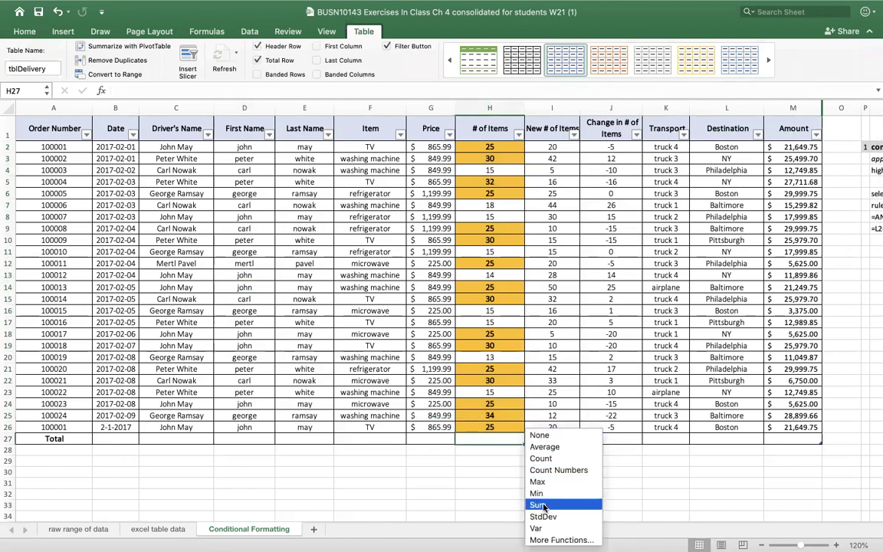
pyautogui.click(549, 448)
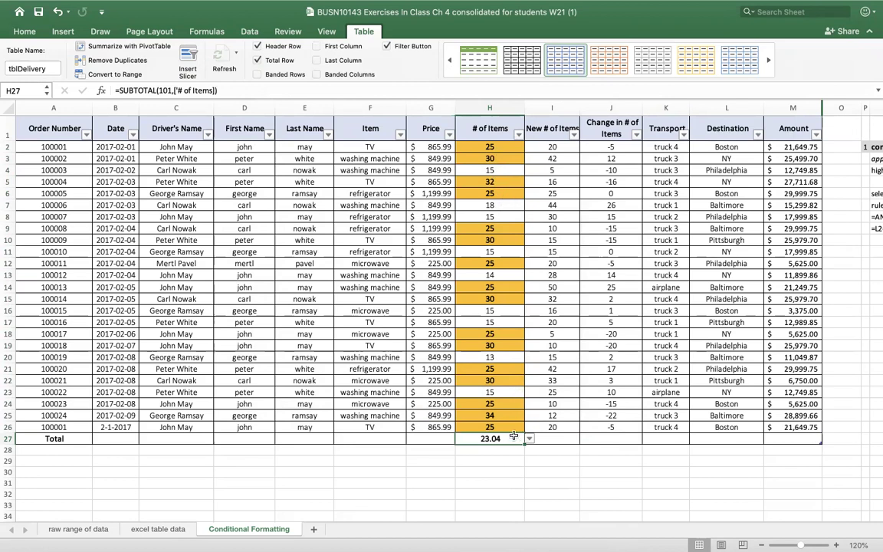
pyautogui.moveTo(464, 401); pyautogui.dragTo(459, 136)
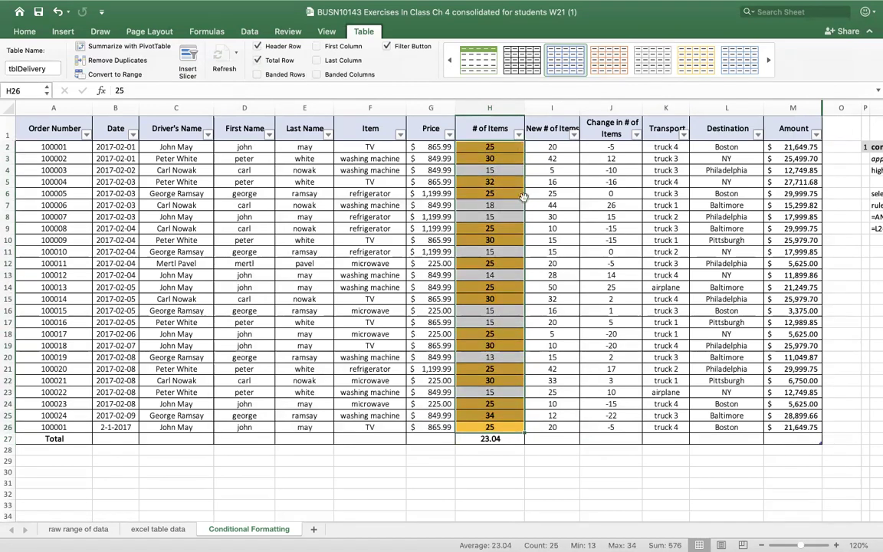
# Clear the conditional formatting rules from the selected # of Items cells
pyautogui.click(26, 32)
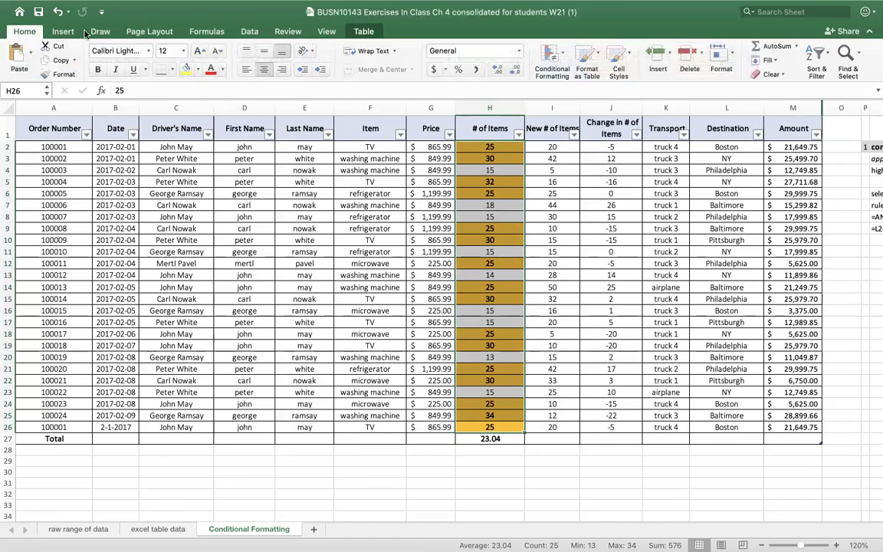
pyautogui.click(560, 52)
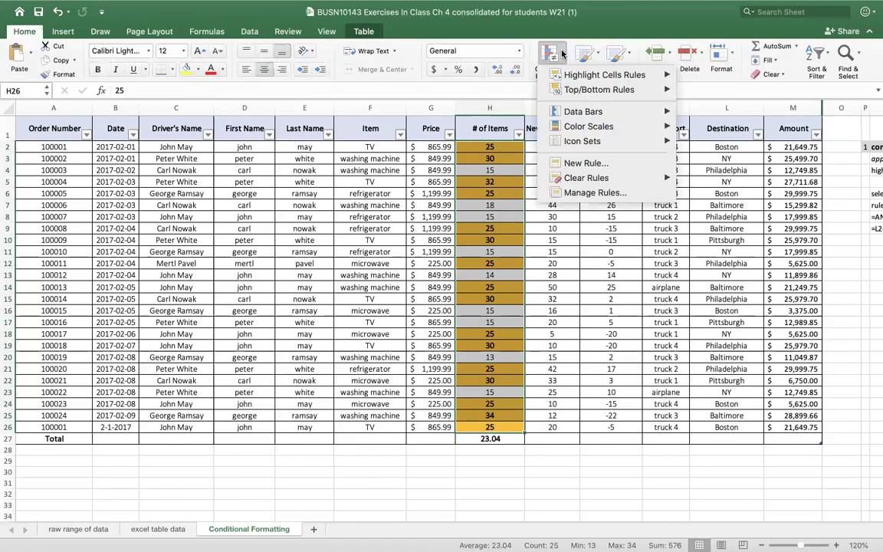
pyautogui.moveTo(608, 181)
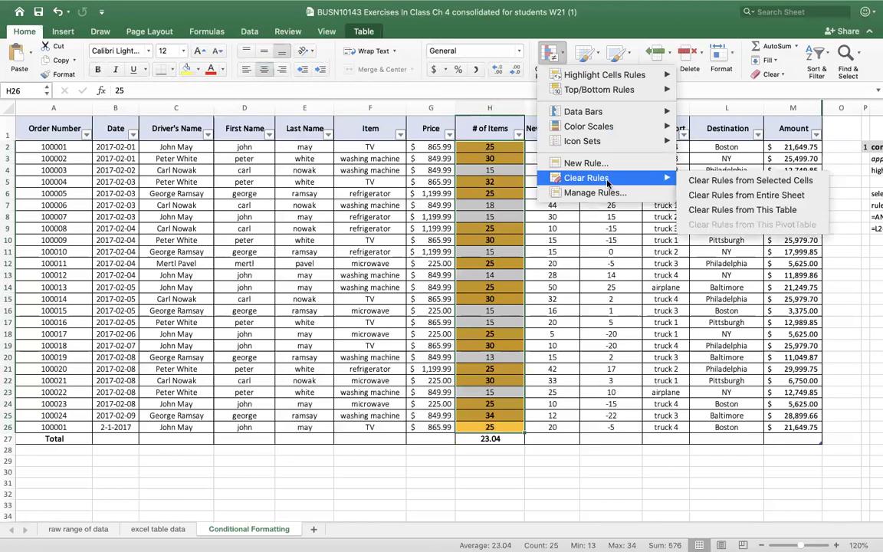
pyautogui.click(782, 182)
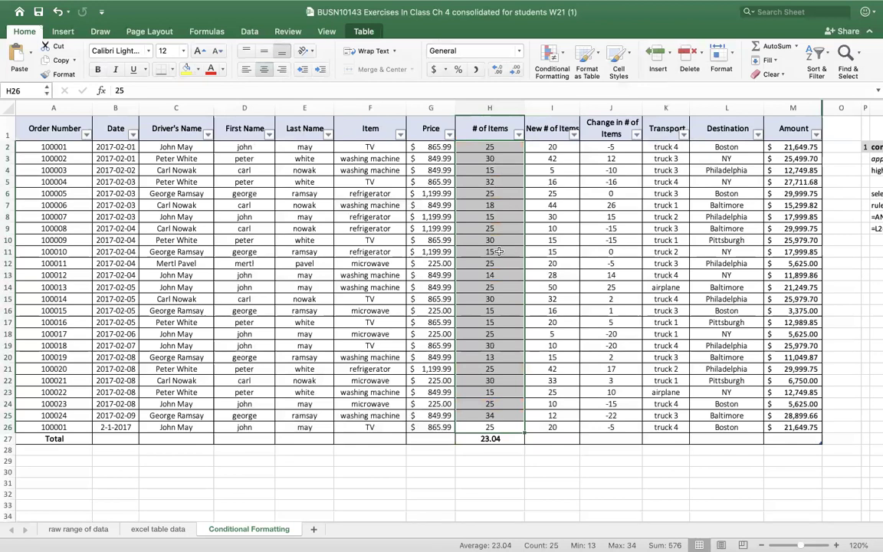
# Apply a Below Average rule with light red fill to the # of Items values
pyautogui.click(562, 55)
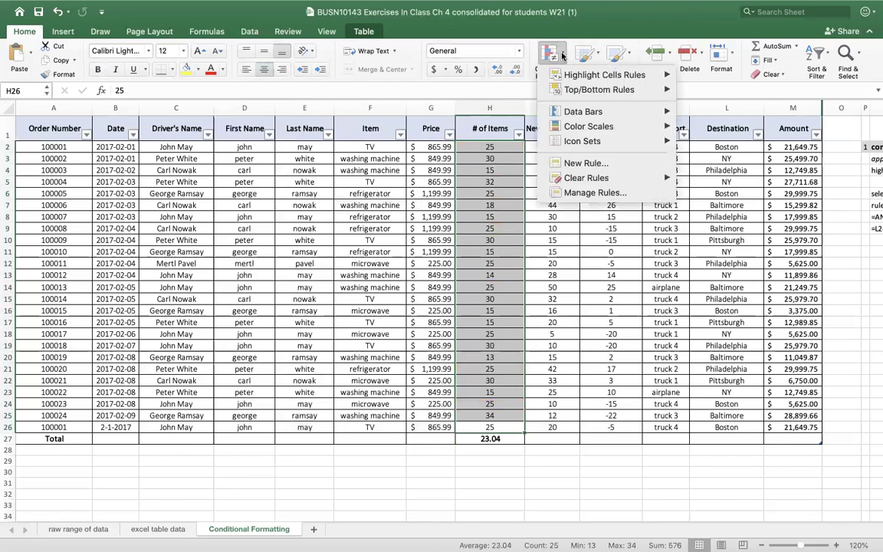
pyautogui.moveTo(582, 76)
pyautogui.moveTo(651, 89)
pyautogui.click(738, 166)
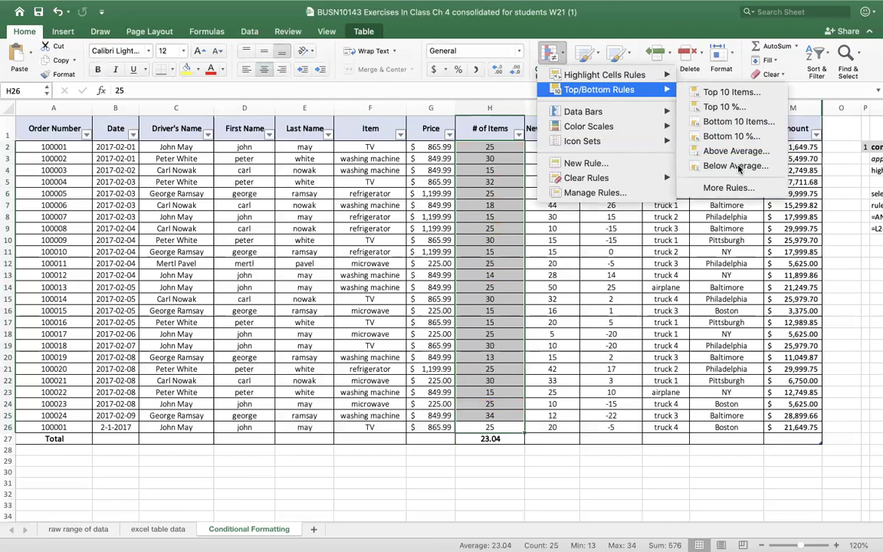
pyautogui.click(528, 231)
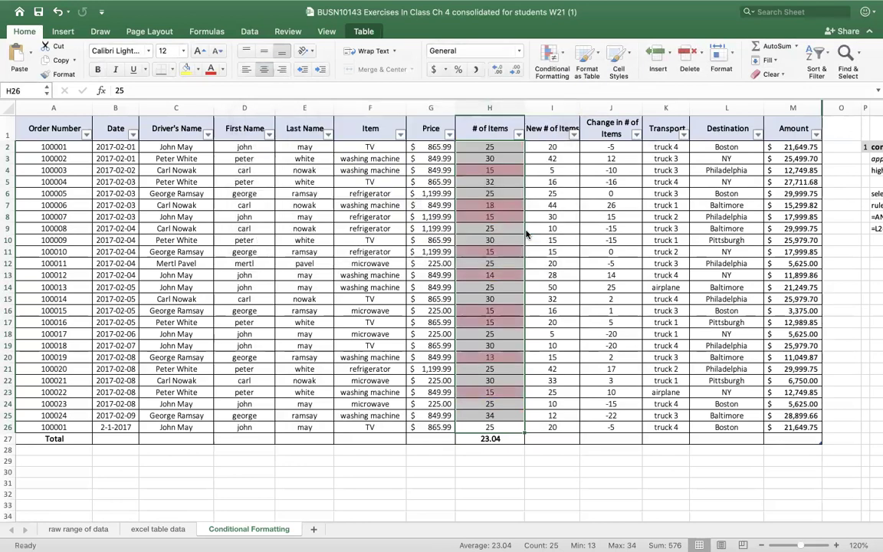
pyautogui.click(644, 504)
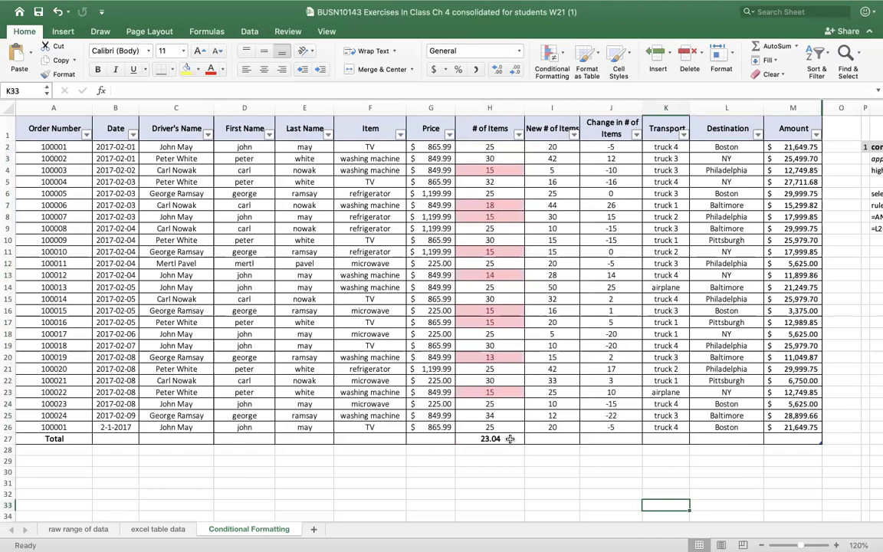
# Select the New # of Items values I2:I26
pyautogui.click(562, 52)
pyautogui.moveTo(595, 76)
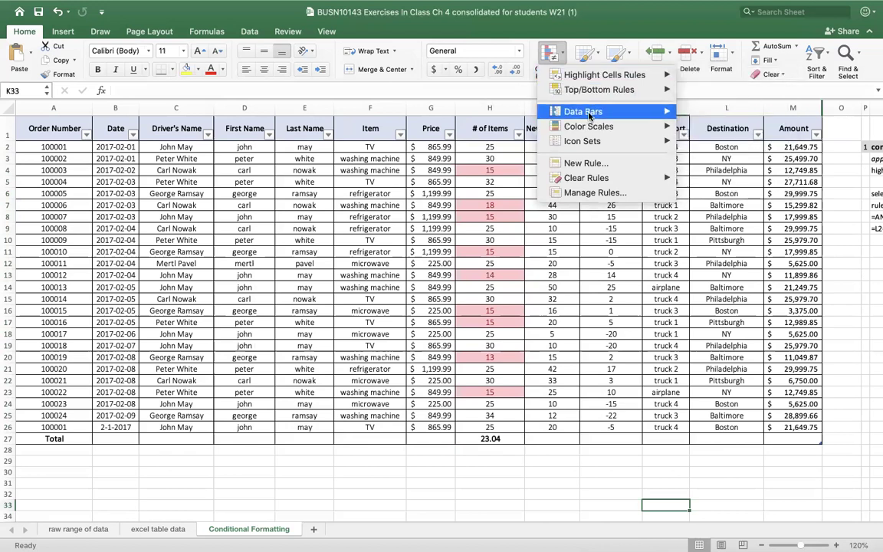
pyautogui.moveTo(589, 114)
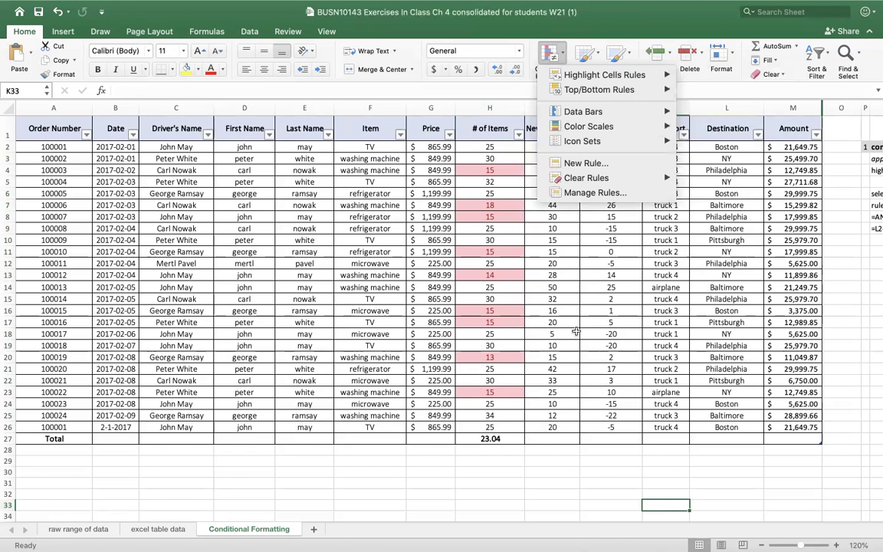
pyautogui.click(519, 299)
pyautogui.moveTo(574, 148); pyautogui.dragTo(574, 424)
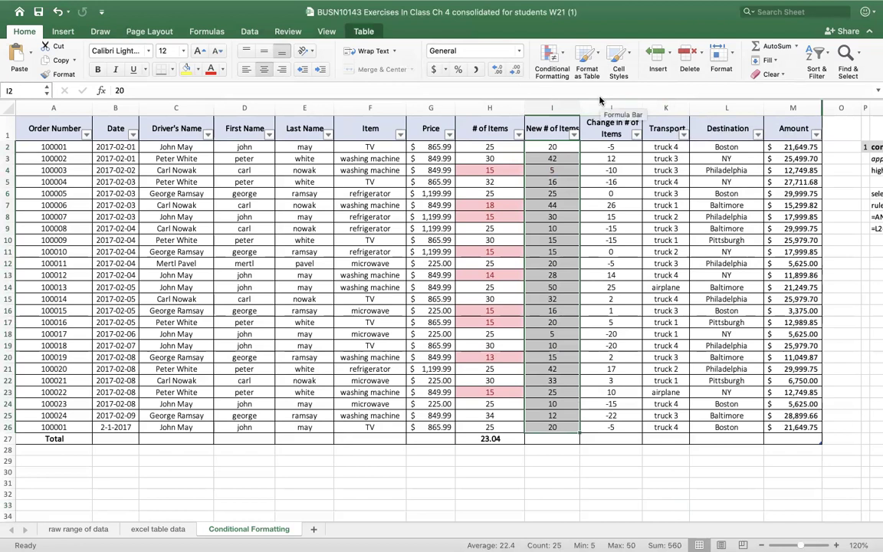
pyautogui.click(550, 146)
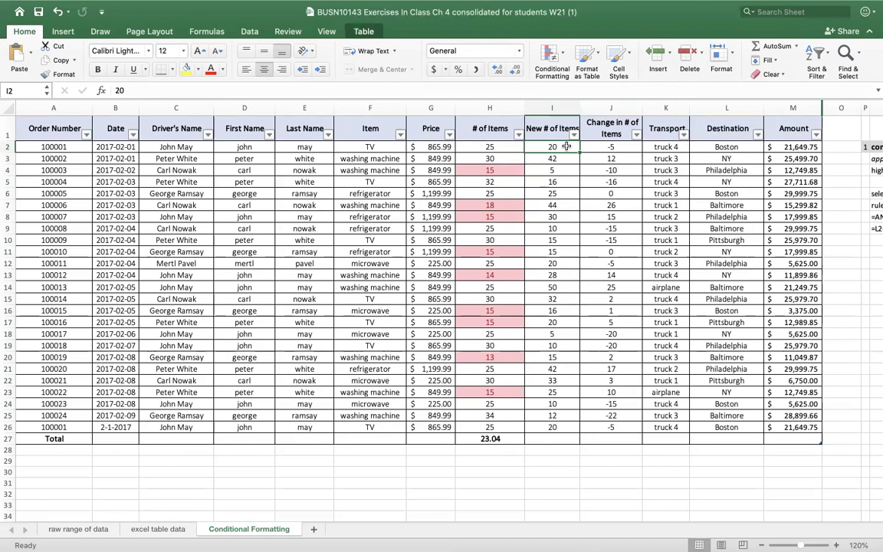
pyautogui.hotkey('shift', 'Down')
pyautogui.hotkey('shift', 'Down')
pyautogui.hotkey('shift', 'Down')
pyautogui.hotkey('shift', 'Down')
pyautogui.hotkey('shift', 'Down')
pyautogui.hotkey('shift', 'Down')
pyautogui.hotkey('shift', 'Down')
pyautogui.hotkey('shift', 'Down')
pyautogui.hotkey('shift', 'Down')
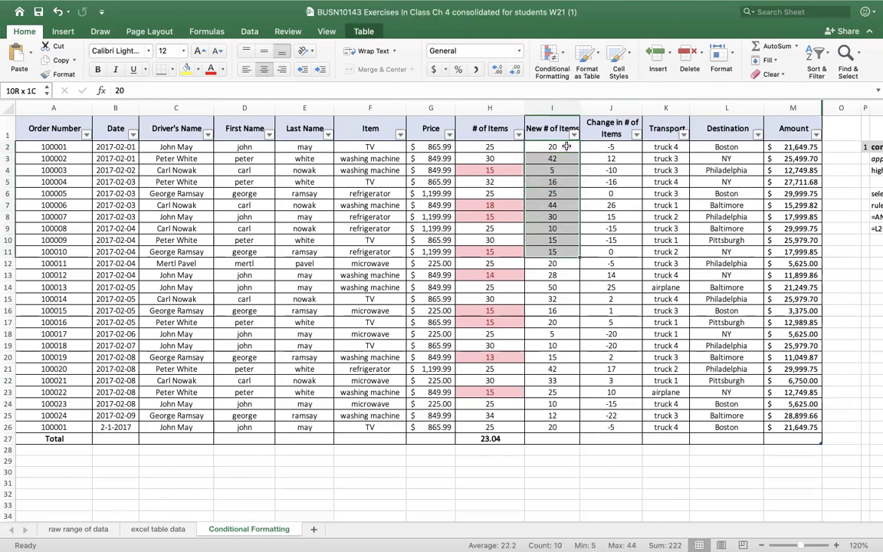
pyautogui.hotkey('shift', 'Down')
pyautogui.hotkey('shift', 'Down')
pyautogui.hotkey('shift', 'Down')
pyautogui.hotkey('shift', 'Down')
pyautogui.hotkey('shift', 'Down')
pyautogui.hotkey('shift', 'Down')
pyautogui.hotkey('shift', 'Down')
pyautogui.hotkey('shift', 'Down')
pyautogui.hotkey('shift', 'Down')
pyautogui.hotkey('shift', 'Down')
pyautogui.hotkey('shift', 'Down')
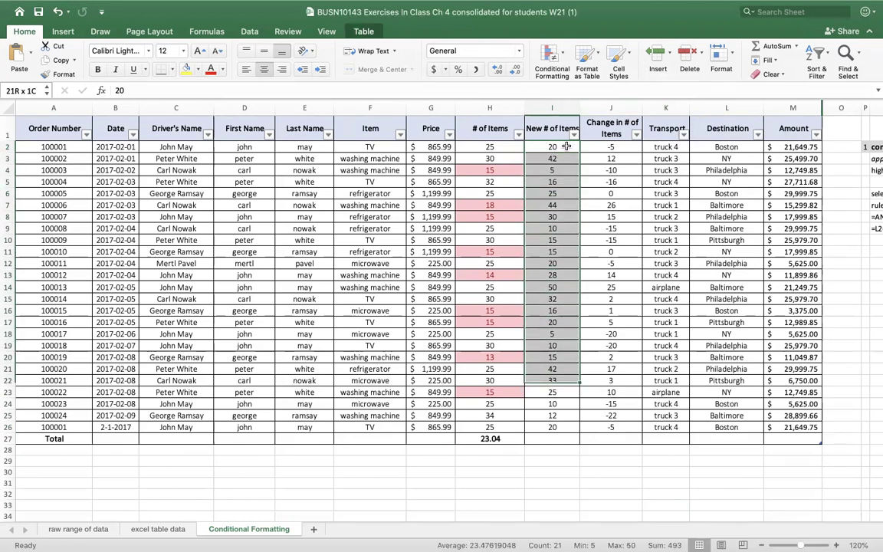
pyautogui.hotkey('shift', 'Down')
pyautogui.hotkey('shift', 'Down')
pyautogui.hotkey('shift', 'Down')
pyautogui.hotkey('shift', 'Down')
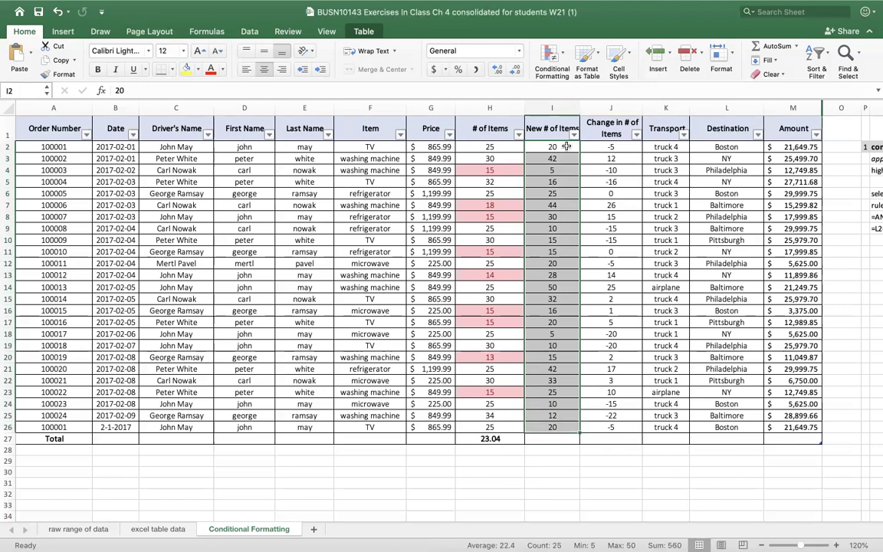
pyautogui.hotkey('shift', 'Down')
pyautogui.hotkey('shift', 'Down')
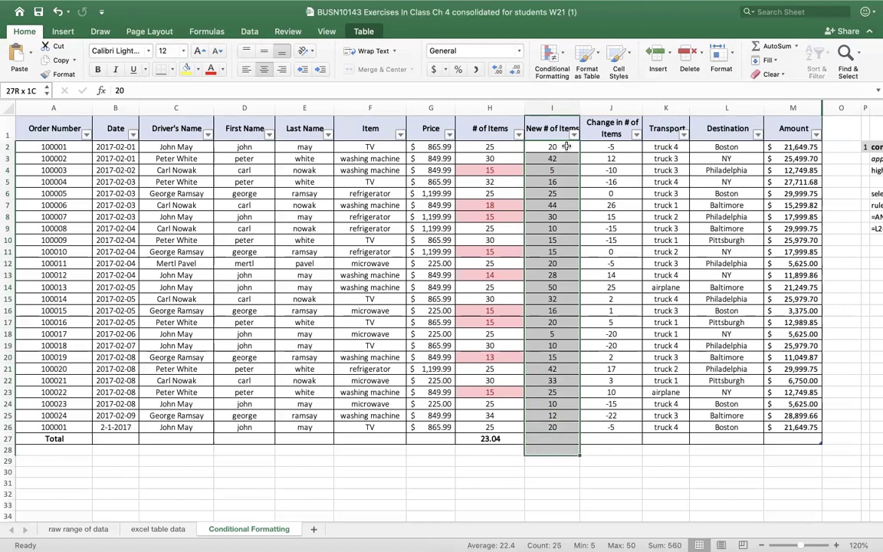
pyautogui.hotkey('shift', 'Up')
pyautogui.hotkey('shift', 'Up')
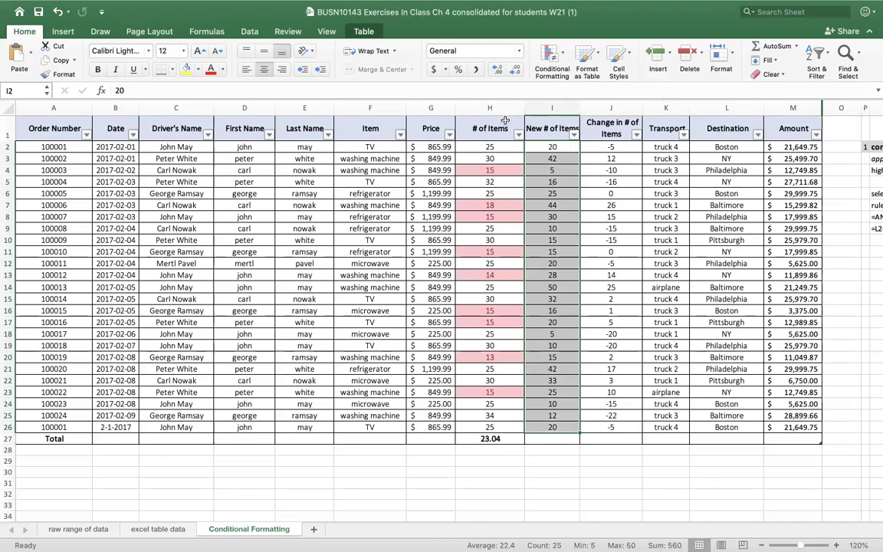
# Apply Blue Gradient Fill data bars to I2:I26
pyautogui.click(563, 56)
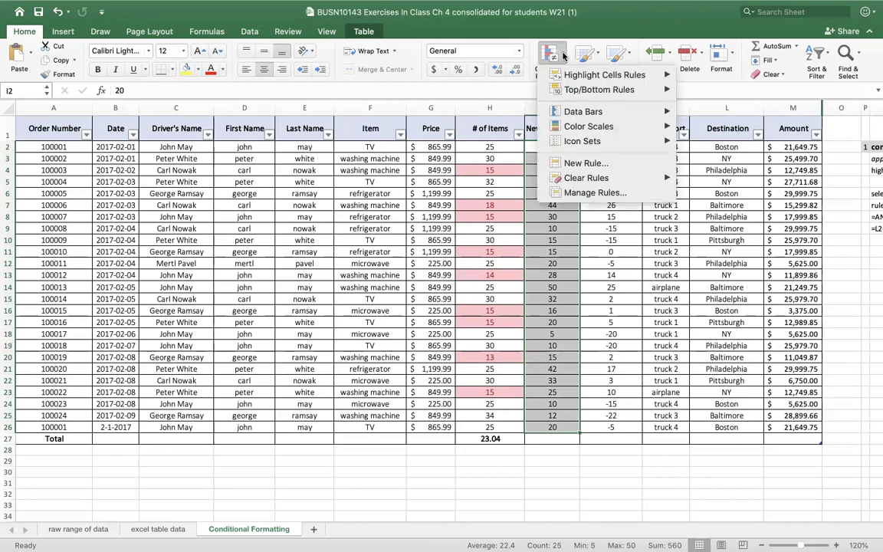
pyautogui.moveTo(616, 113)
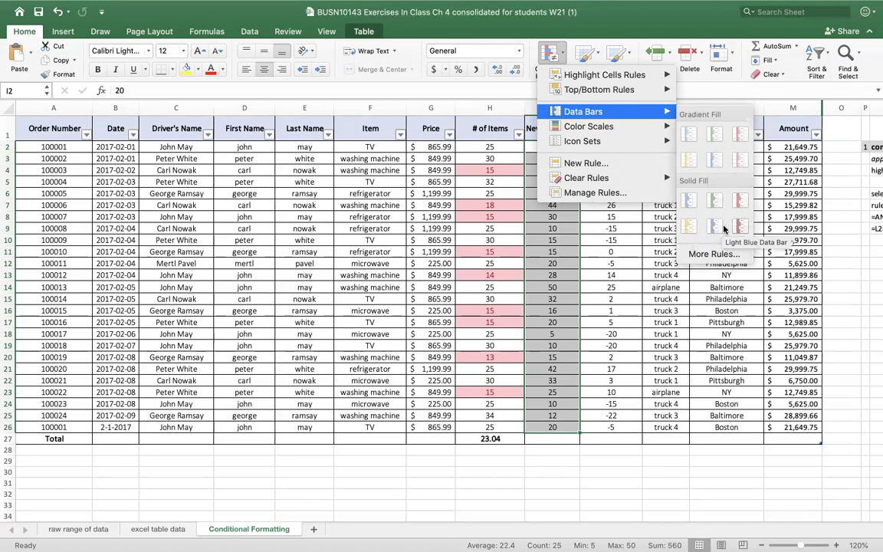
pyautogui.click(692, 137)
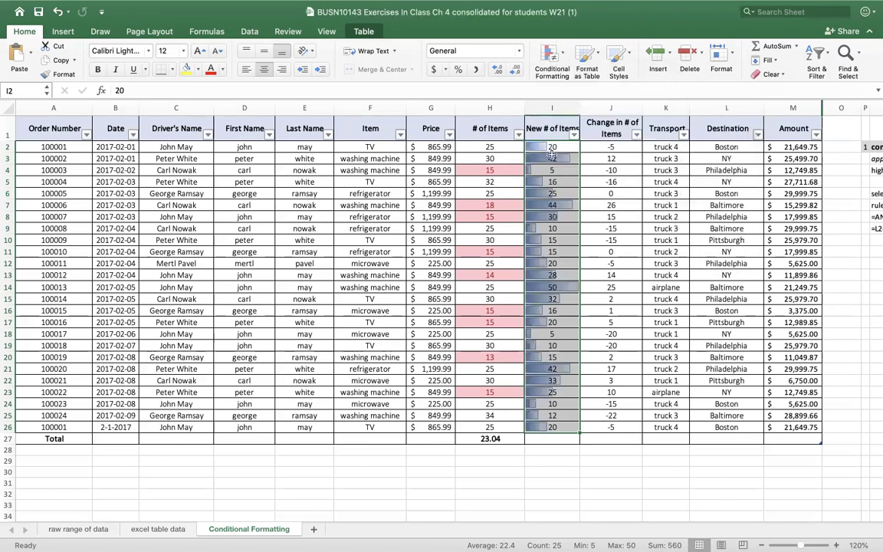
pyautogui.click(665, 205)
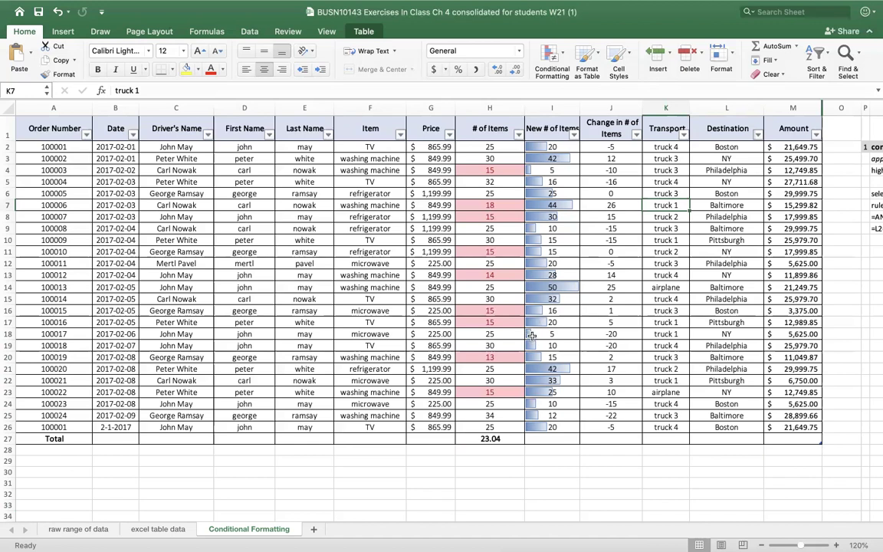
pyautogui.moveTo(549, 146); pyautogui.dragTo(551, 425)
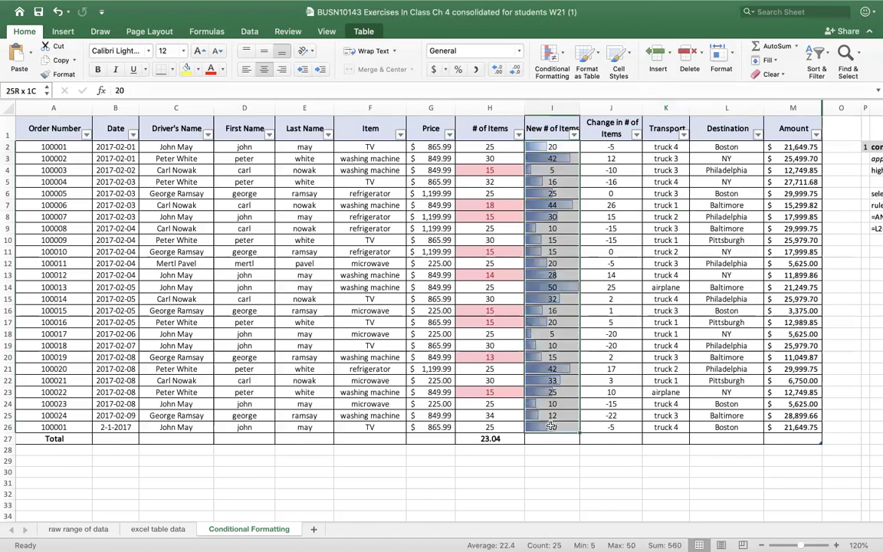
pyautogui.click(562, 55)
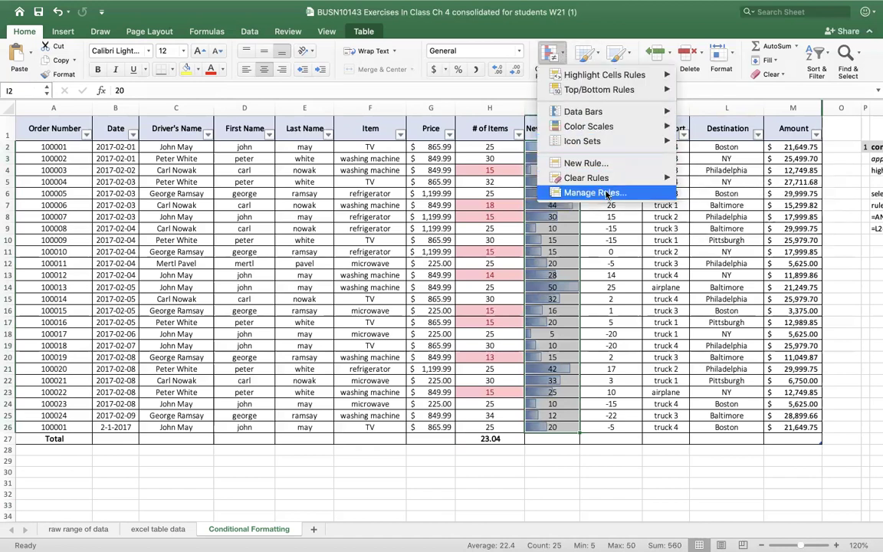
pyautogui.click(606, 194)
pyautogui.moveTo(485, 100); pyautogui.dragTo(336, 115)
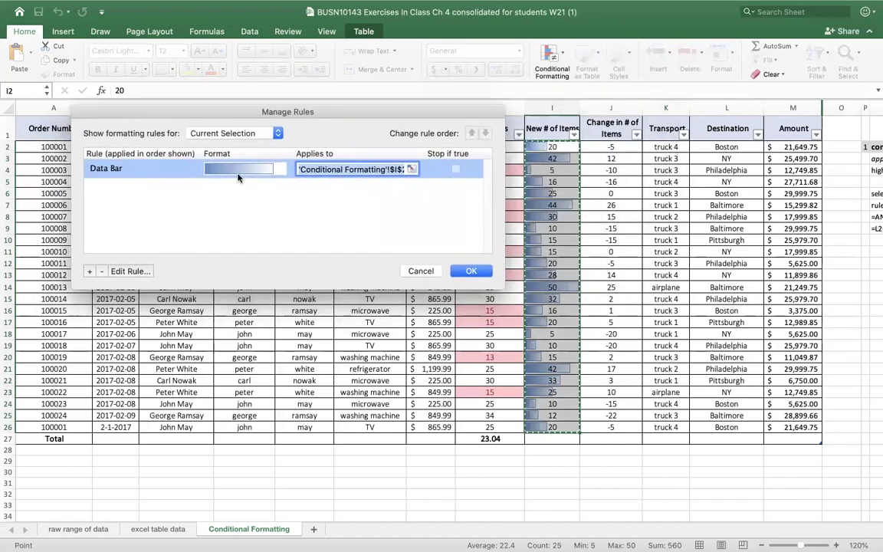
pyautogui.click(125, 271)
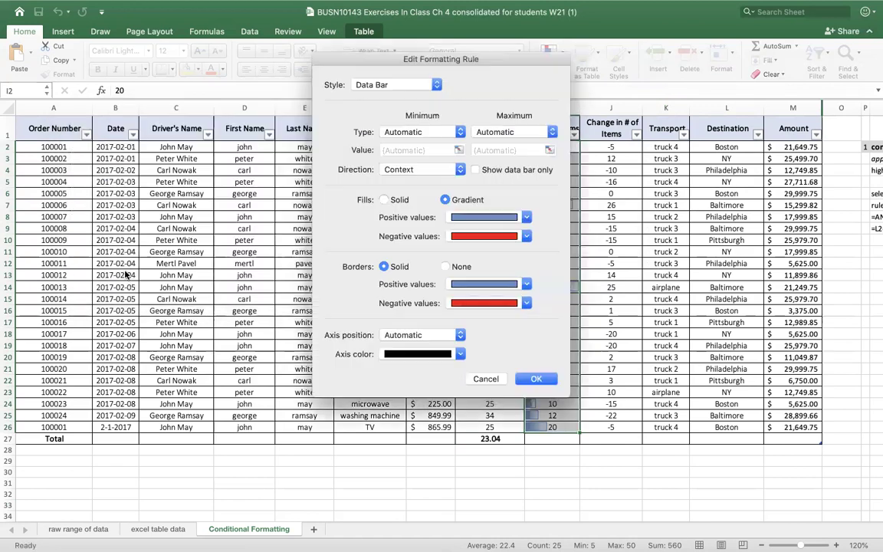
pyautogui.moveTo(476, 50); pyautogui.dragTo(365, 69)
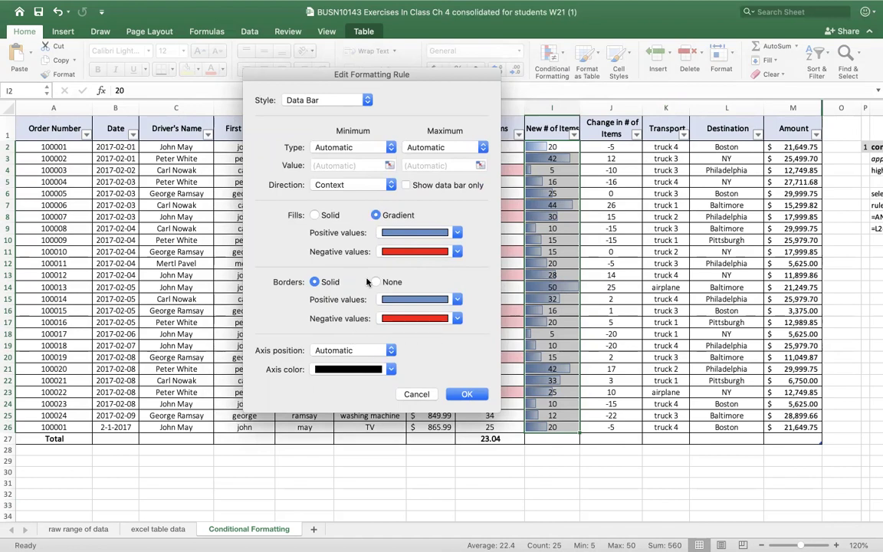
pyautogui.click(468, 394)
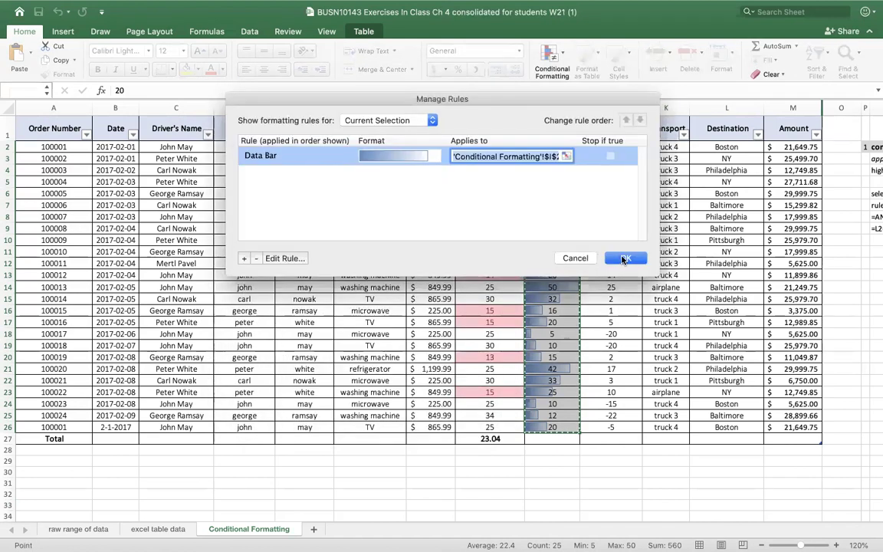
pyautogui.click(624, 258)
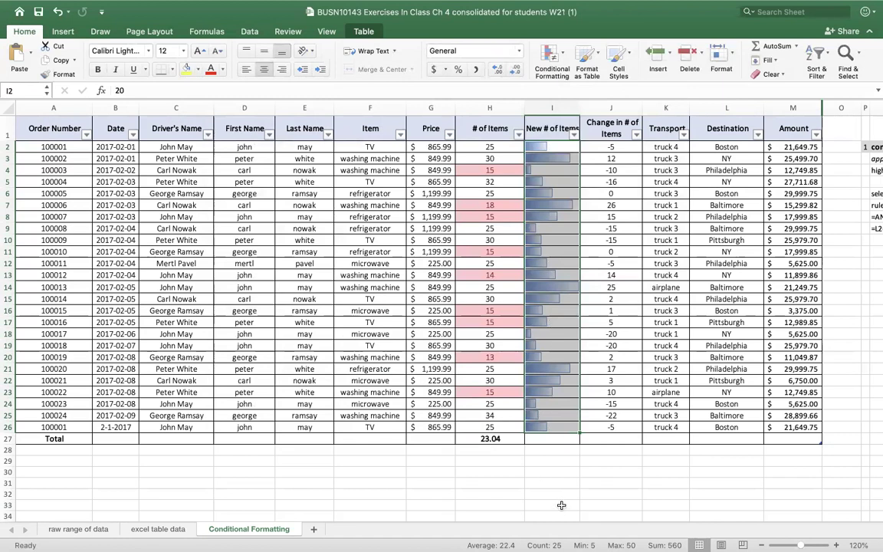
pyautogui.click(56, 11)
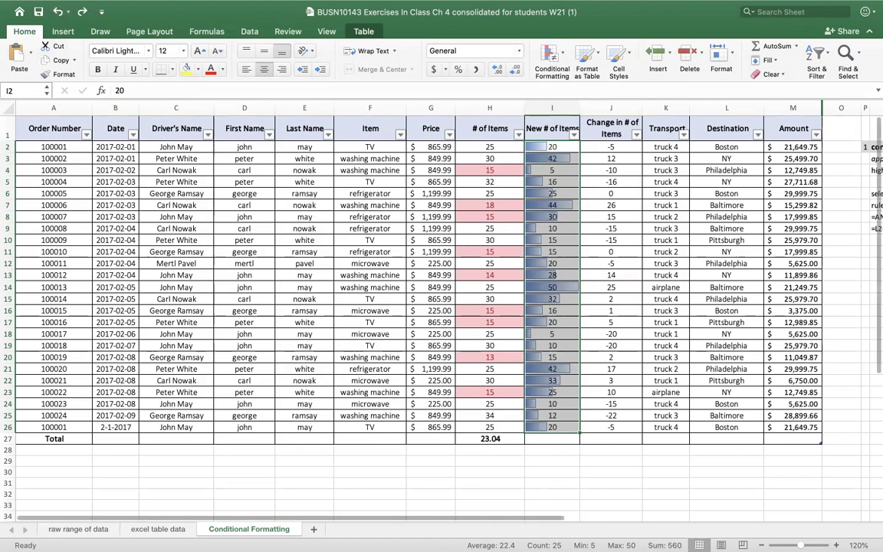
pyautogui.click(576, 493)
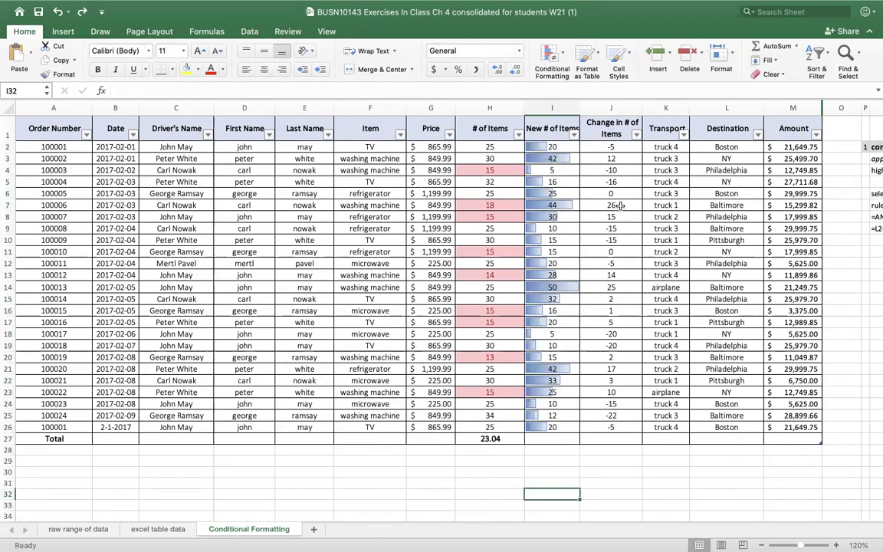
pyautogui.click(562, 48)
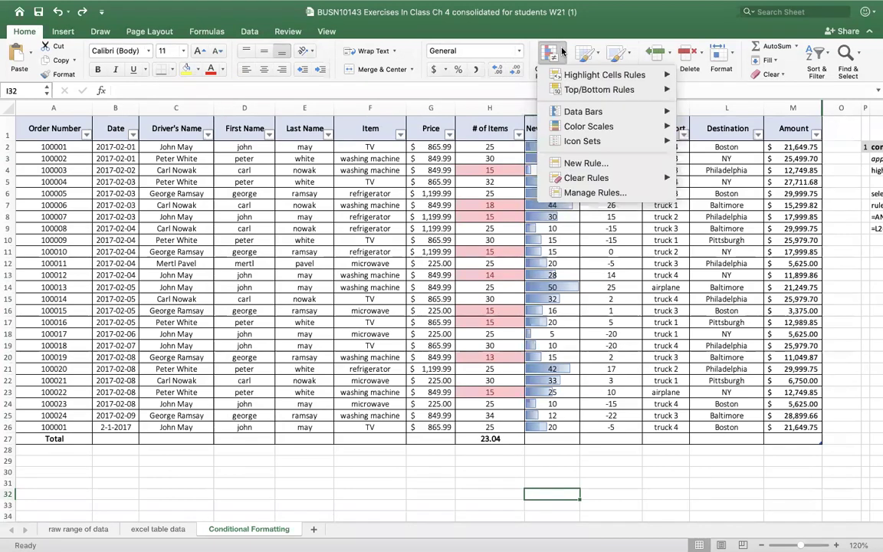
pyautogui.moveTo(633, 112)
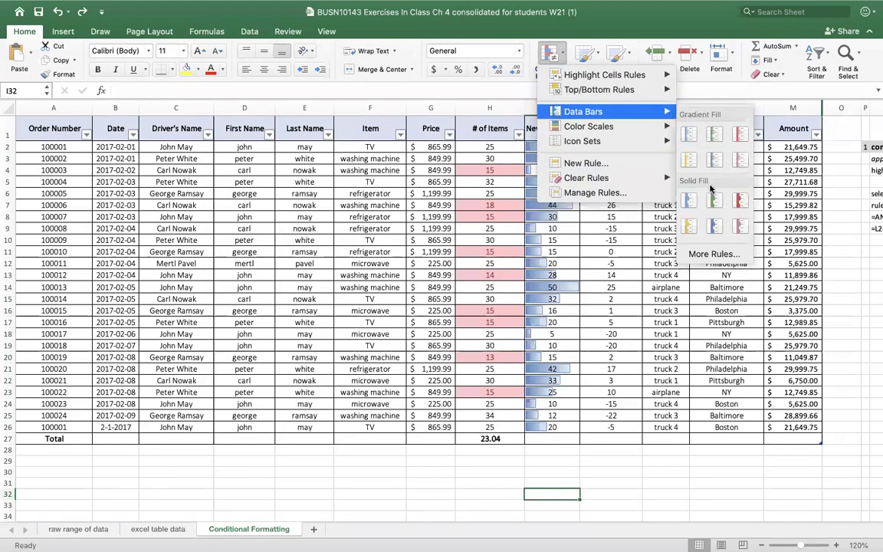
pyautogui.click(717, 256)
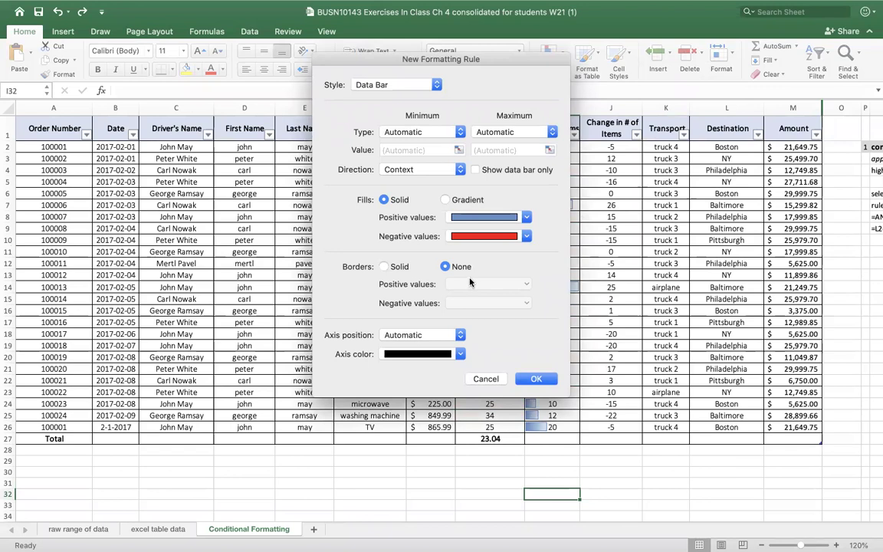
pyautogui.click(484, 378)
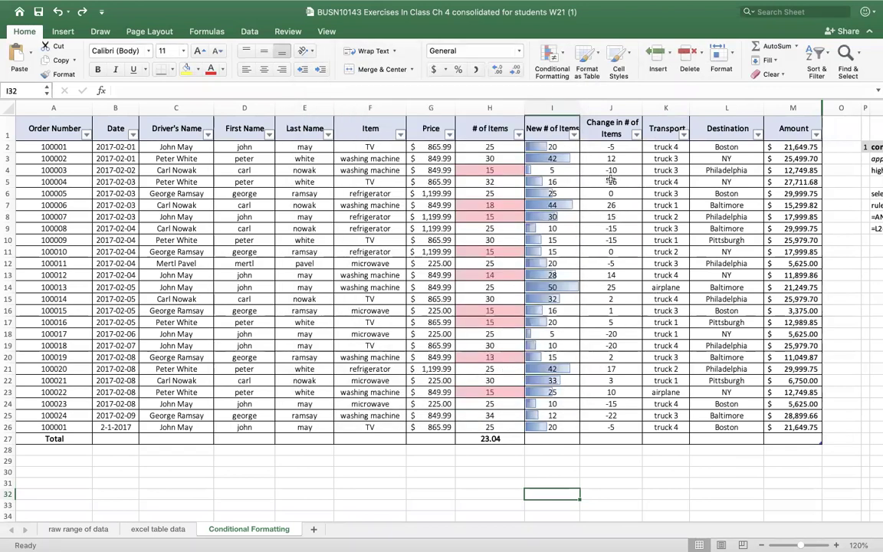
pyautogui.moveTo(610, 147); pyautogui.dragTo(607, 422)
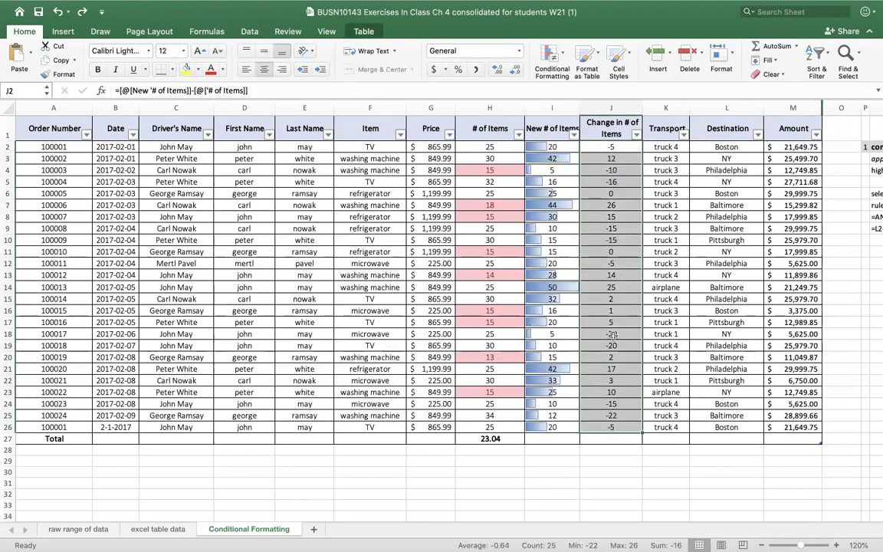
# Apply the Green - Yellow - Red Color Scale to the column J values
pyautogui.click(563, 55)
pyautogui.moveTo(604, 129)
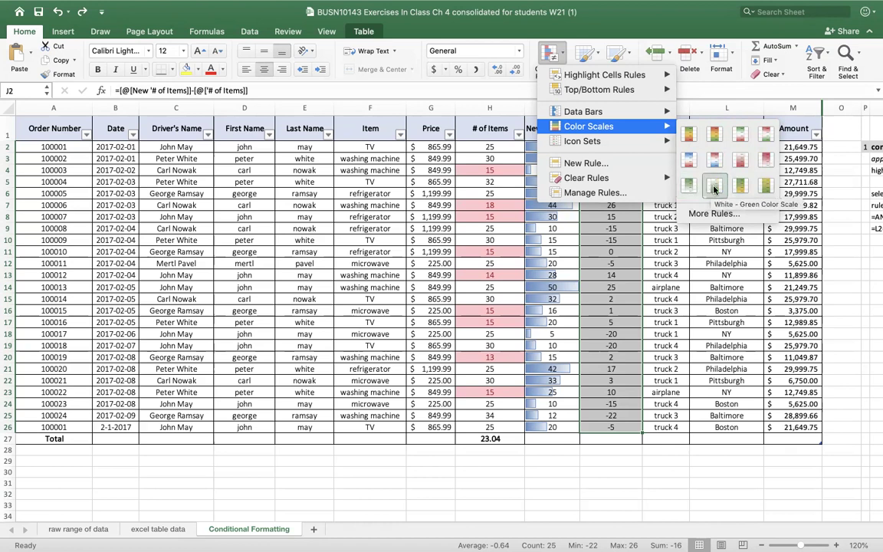
pyautogui.click(691, 135)
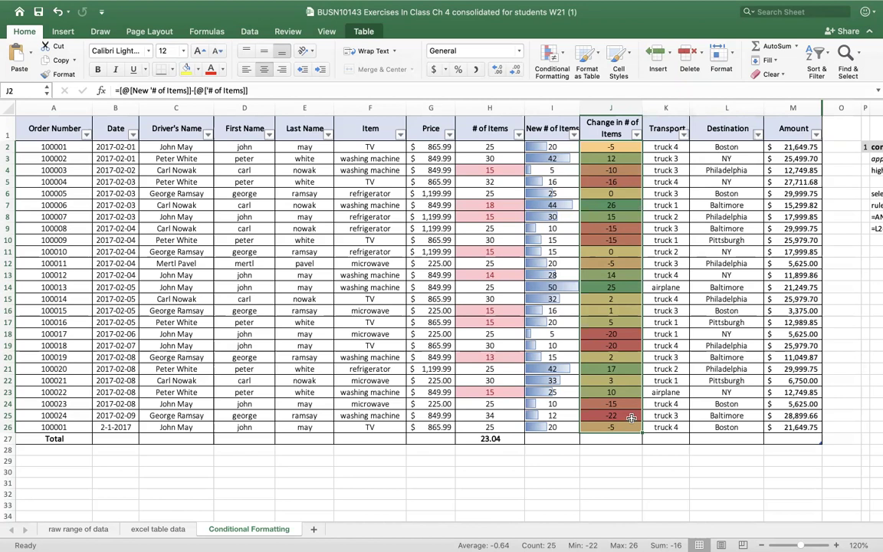
pyautogui.click(563, 55)
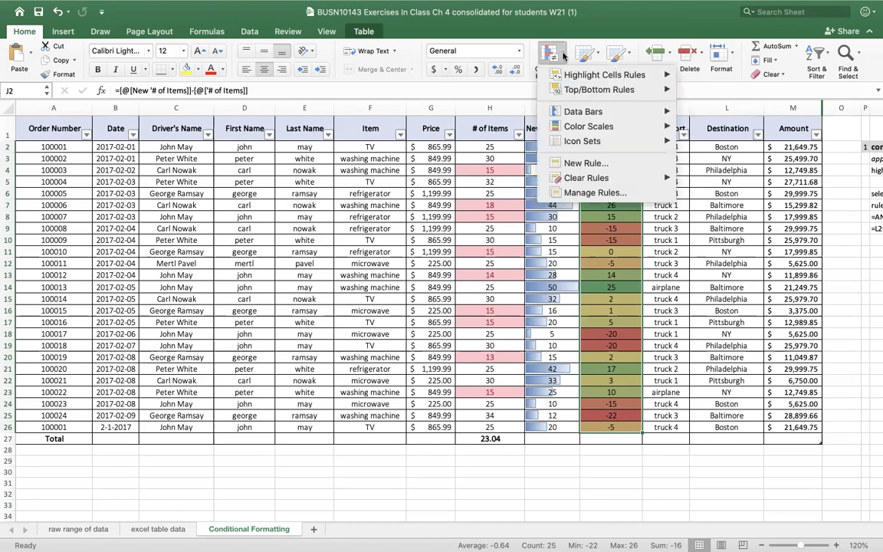
# Review column J's colour scale rule, briefly trying a two-colour scale, then discard the edits
pyautogui.click(583, 193)
pyautogui.moveTo(438, 99); pyautogui.dragTo(328, 100)
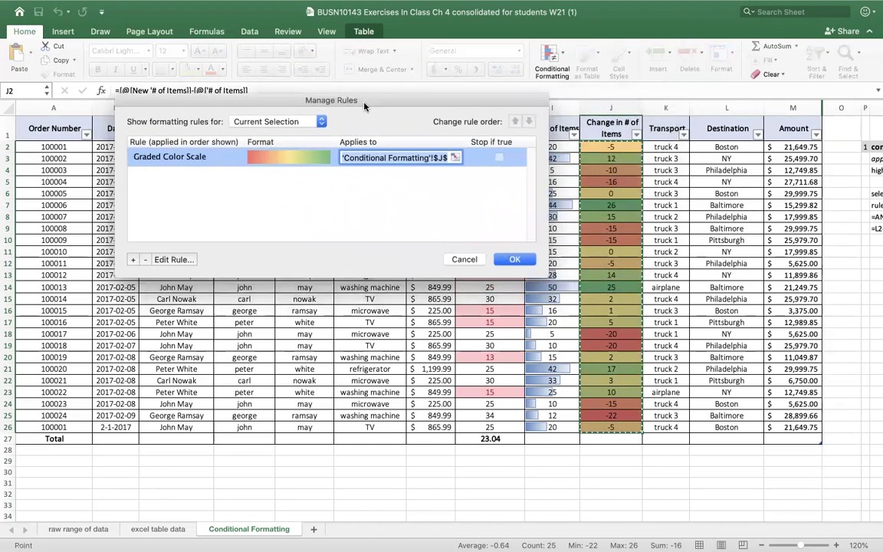
pyautogui.click(165, 261)
pyautogui.moveTo(485, 112); pyautogui.dragTo(384, 111)
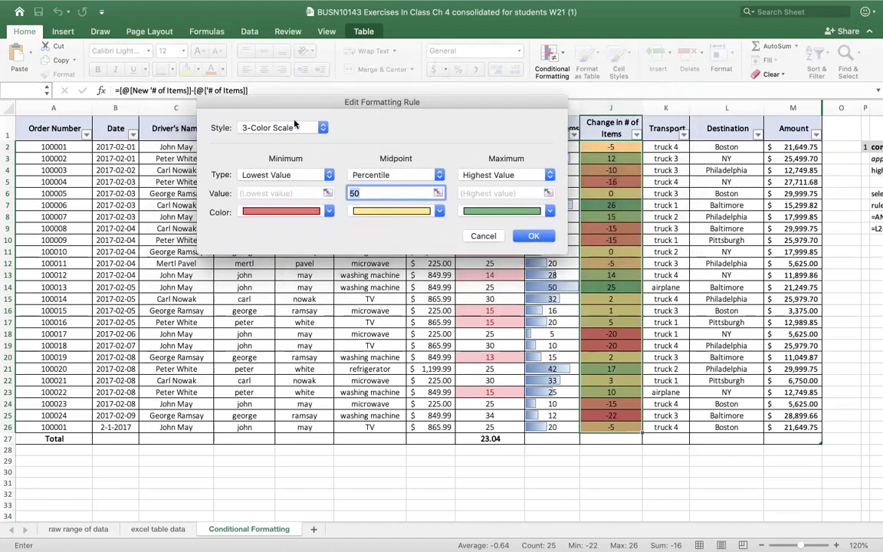
pyautogui.click(322, 130)
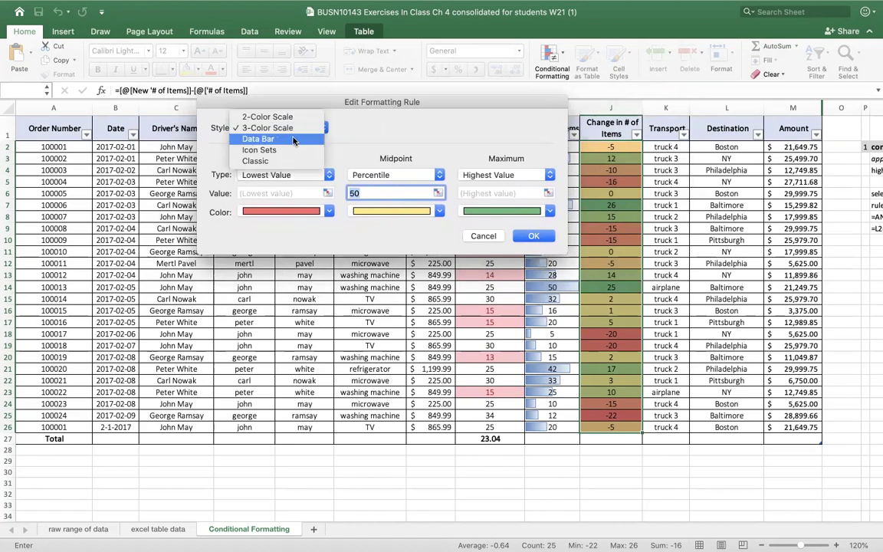
pyautogui.click(288, 115)
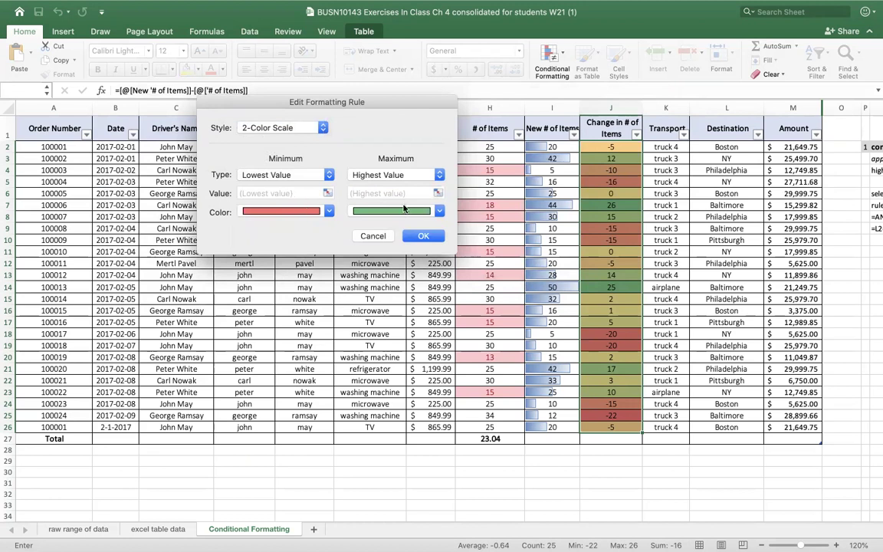
pyautogui.click(322, 130)
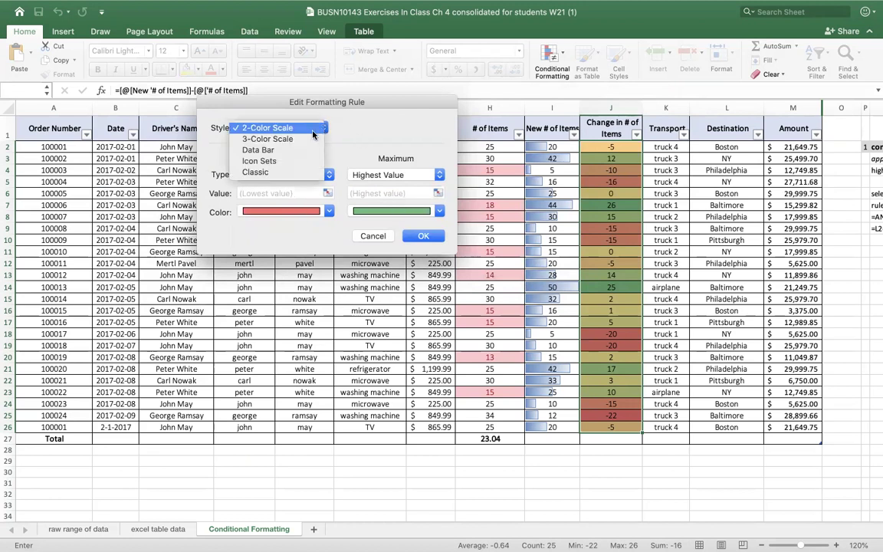
pyautogui.click(265, 135)
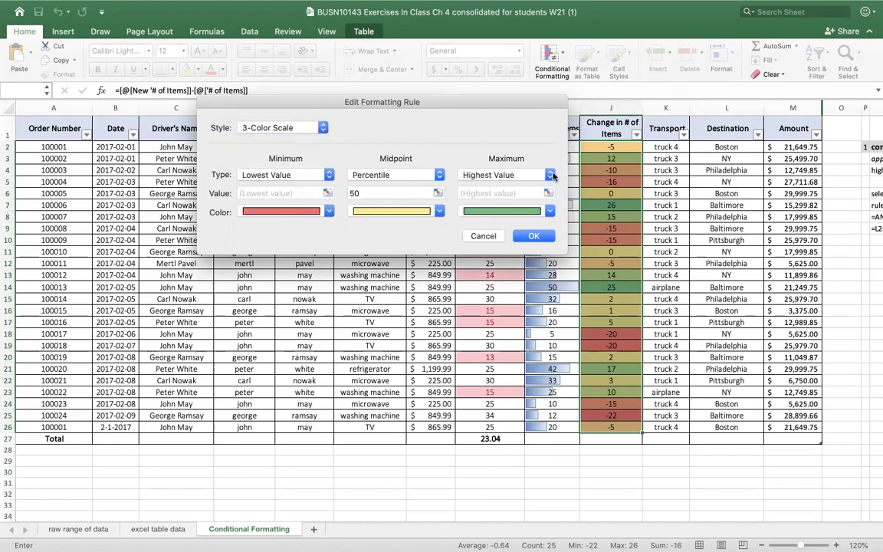
pyautogui.click(328, 212)
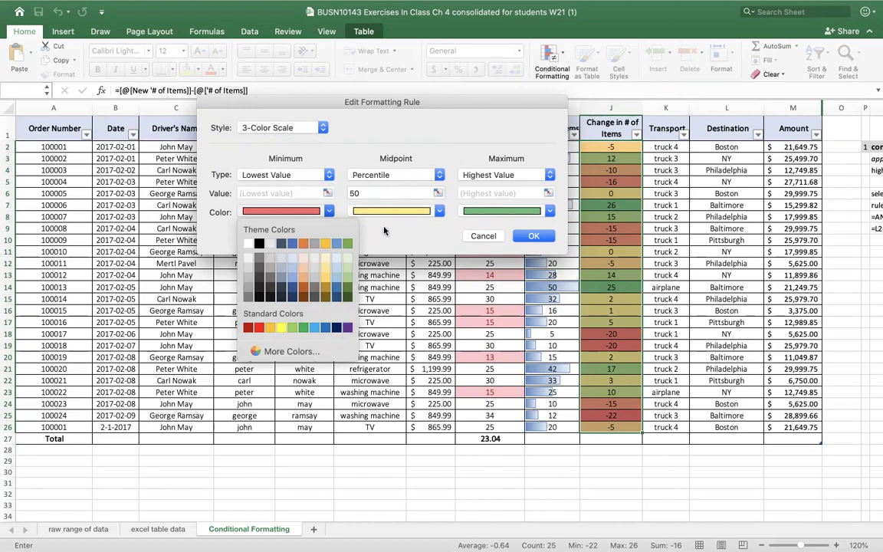
pyautogui.click(485, 237)
pyautogui.click(483, 236)
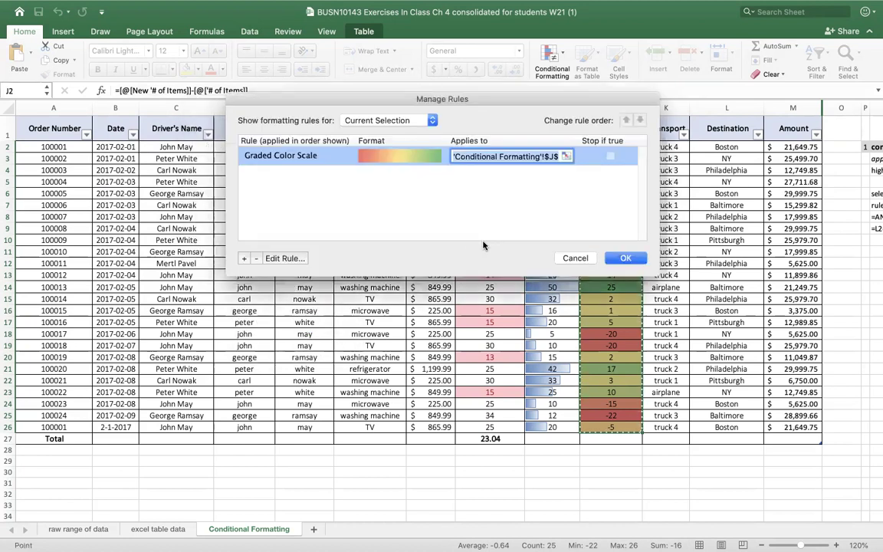
pyautogui.click(579, 258)
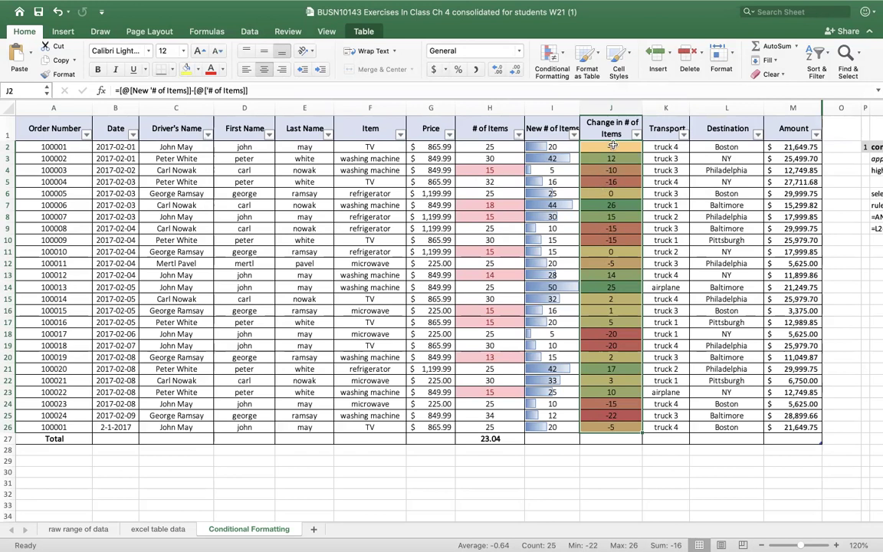
# Add 3 Traffic Lights (Rimmed) icons to the Change in # of Items values J2:J26
pyautogui.moveTo(612, 145); pyautogui.dragTo(597, 424)
pyautogui.click(562, 56)
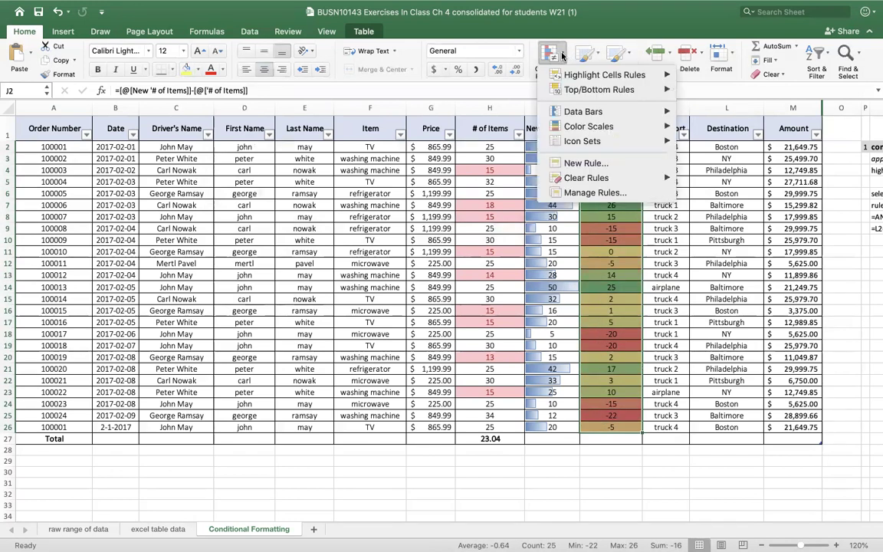
pyautogui.moveTo(590, 141)
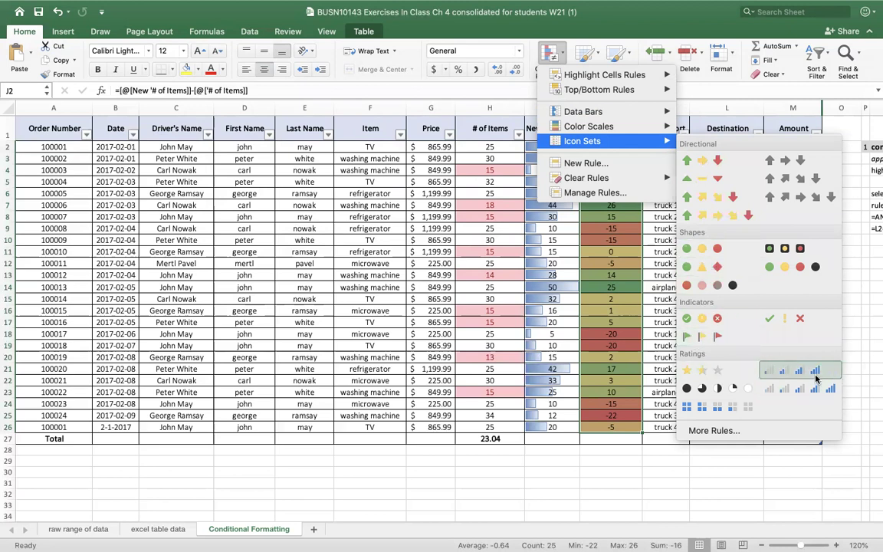
pyautogui.click(795, 248)
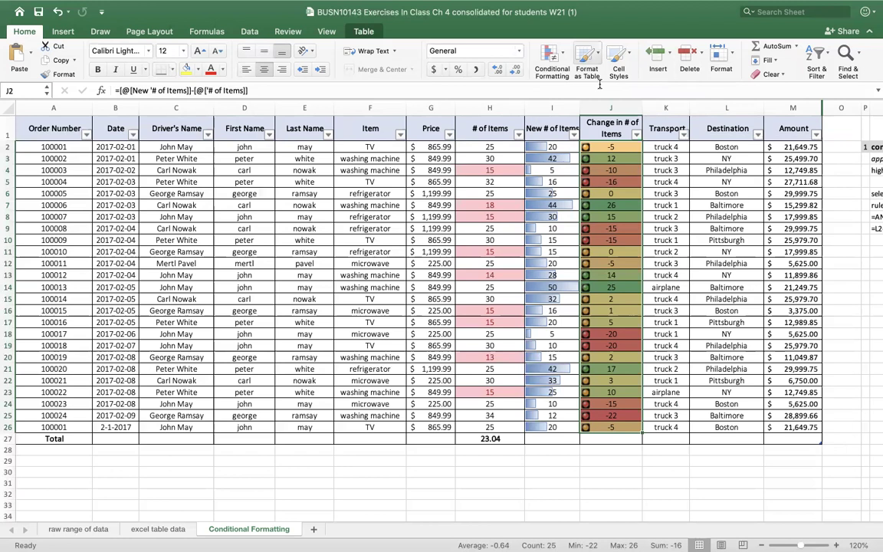
pyautogui.click(562, 57)
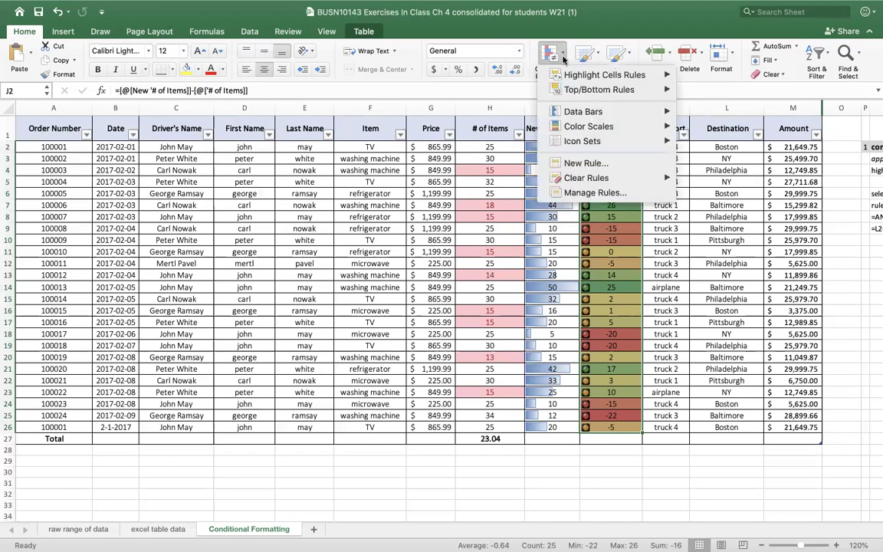
# Delete the Graded Color Scale rule in Manage Rules, then reselect J2:J26
pyautogui.click(615, 194)
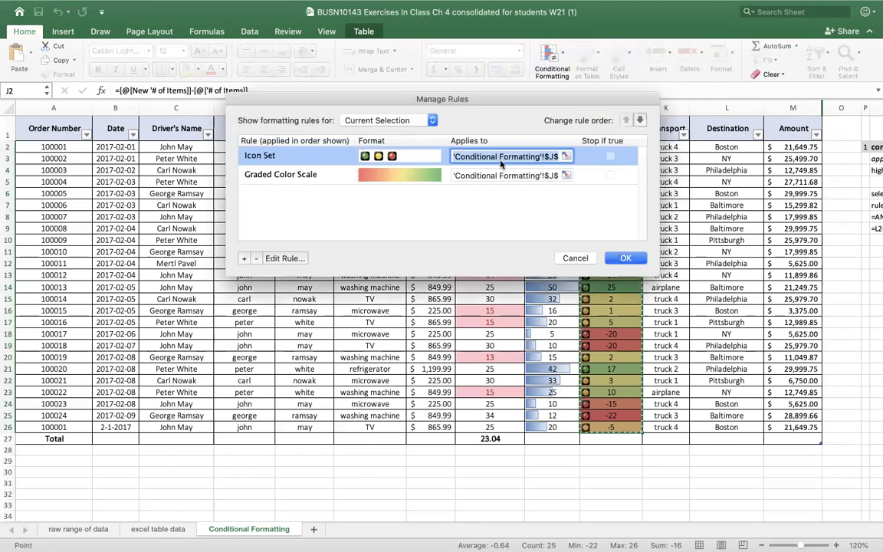
pyautogui.moveTo(421, 91); pyautogui.dragTo(328, 95)
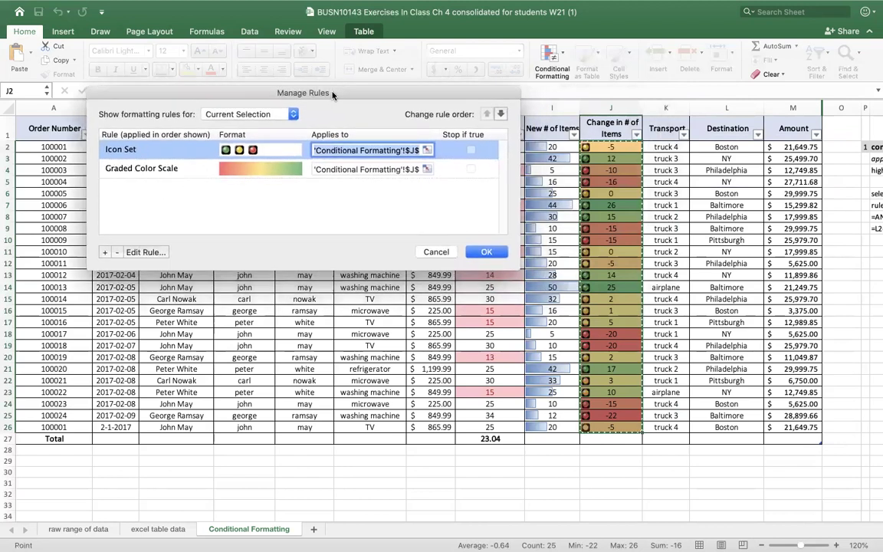
pyautogui.click(145, 171)
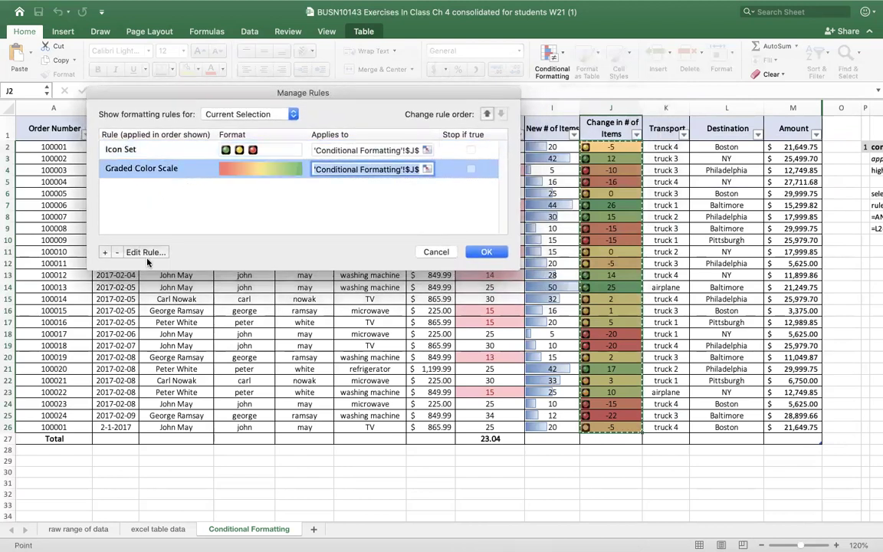
pyautogui.click(116, 253)
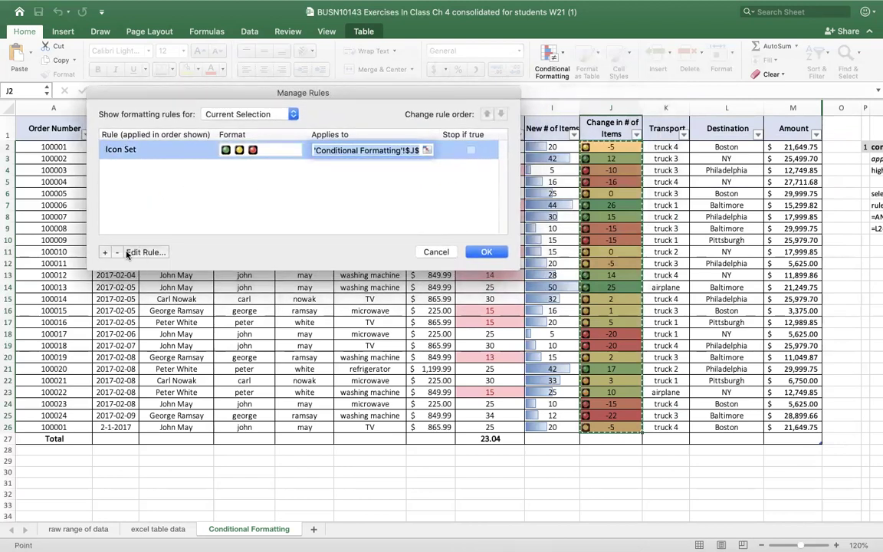
pyautogui.click(488, 252)
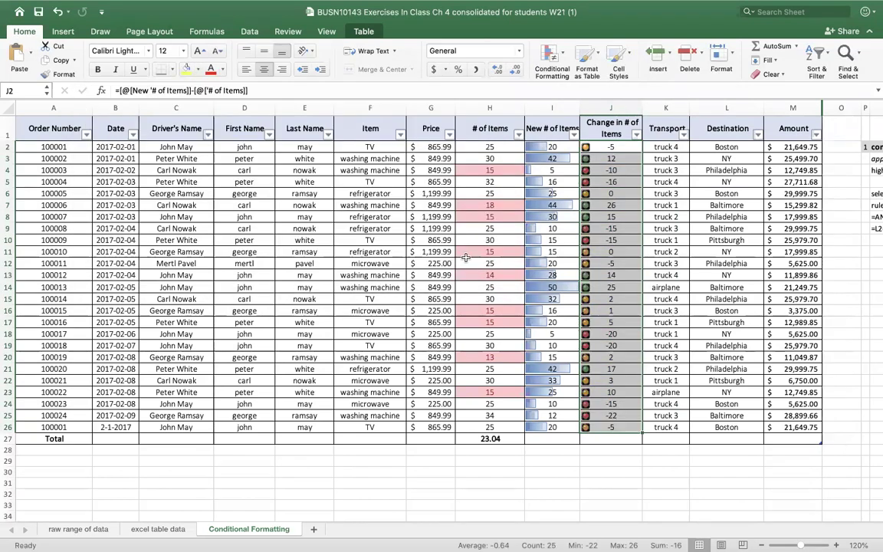
pyautogui.click(636, 290)
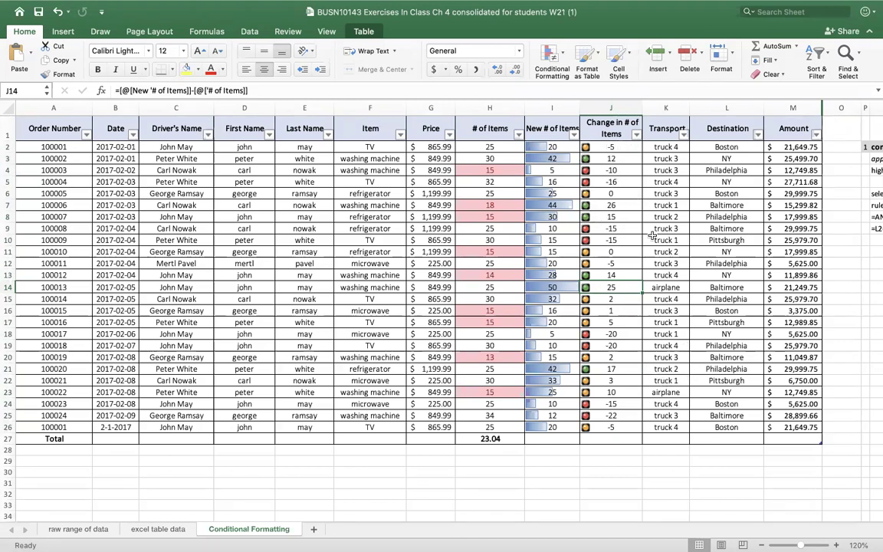
pyautogui.moveTo(610, 148); pyautogui.dragTo(611, 427)
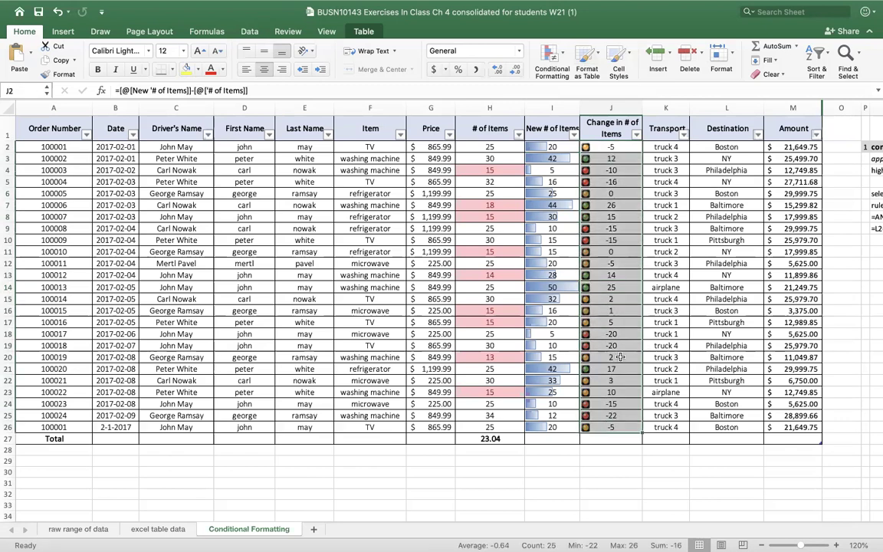
# Switch column J's icon set to four-level signal bars, showing icons only
pyautogui.click(560, 59)
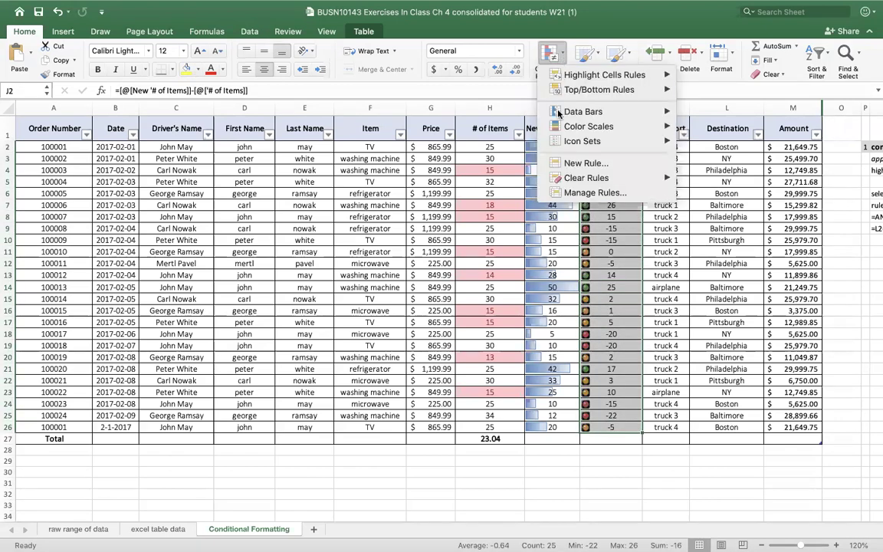
pyautogui.click(595, 194)
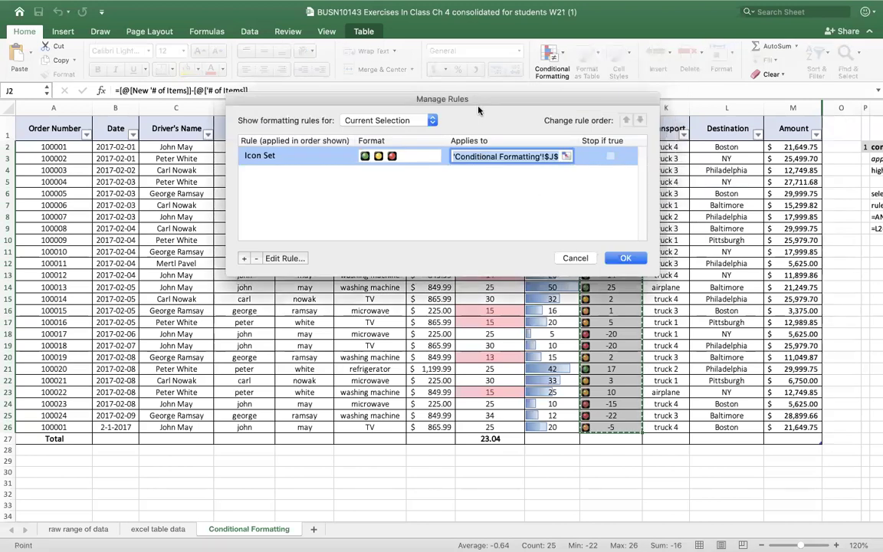
pyautogui.click(269, 259)
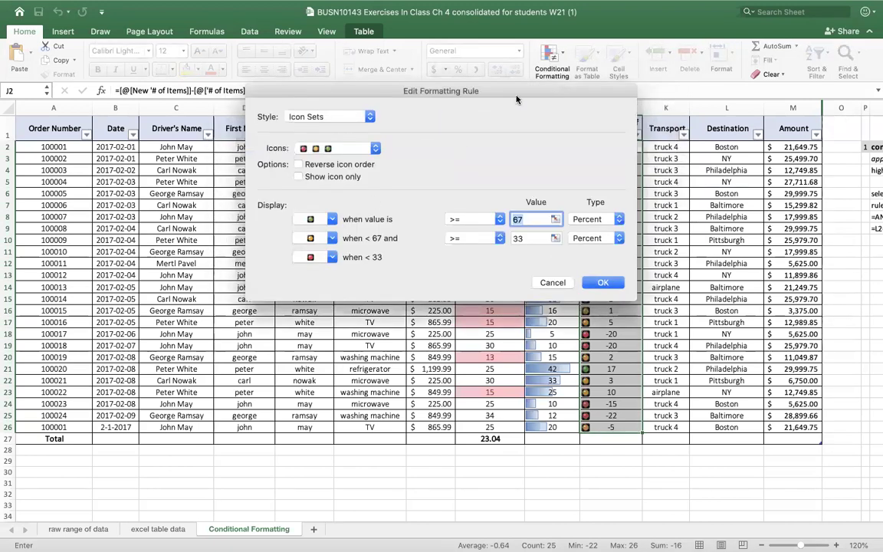
pyautogui.moveTo(517, 95); pyautogui.dragTo(448, 95)
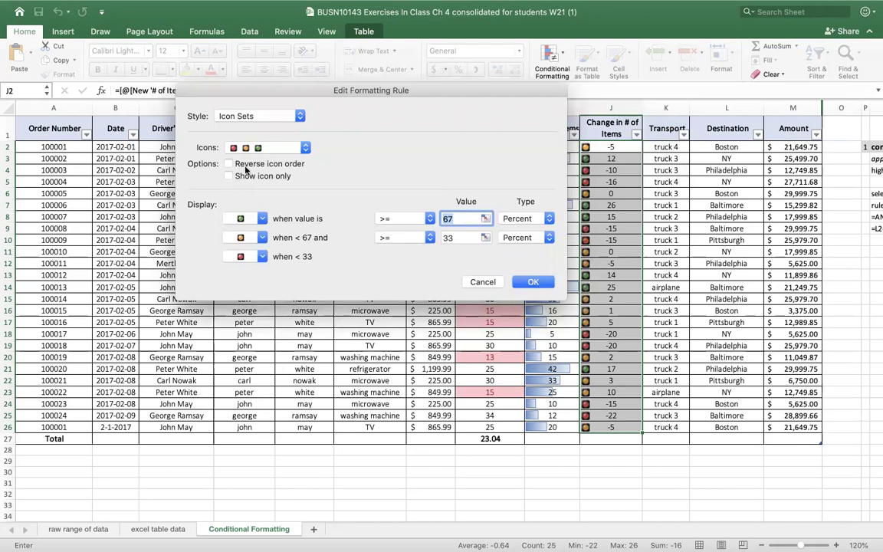
pyautogui.click(305, 147)
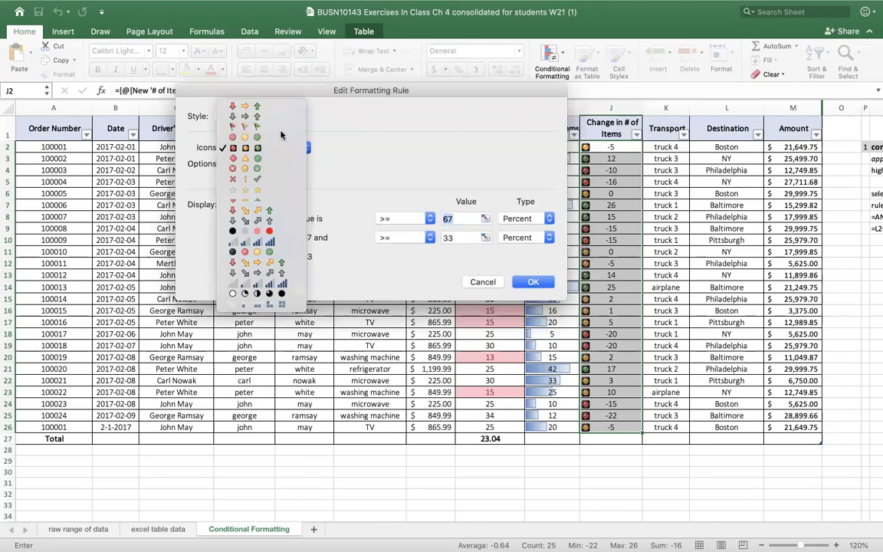
pyautogui.click(268, 243)
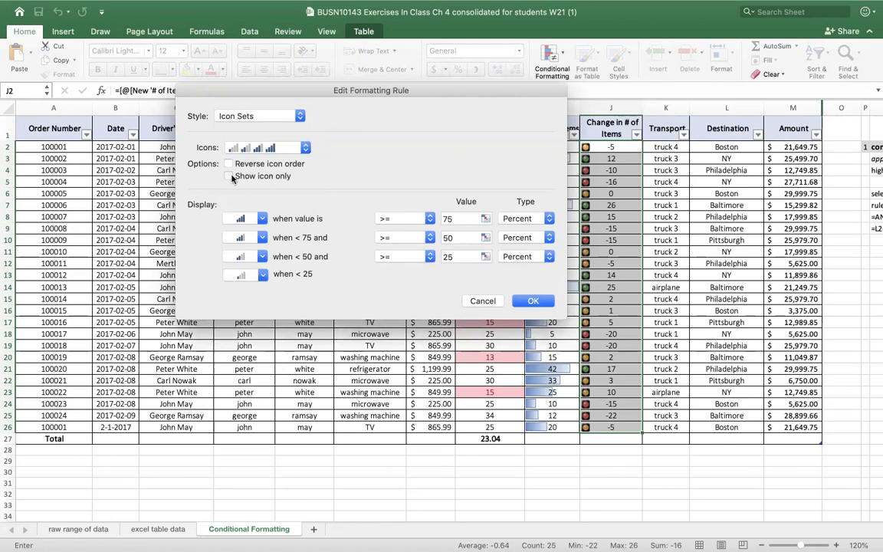
pyautogui.click(527, 301)
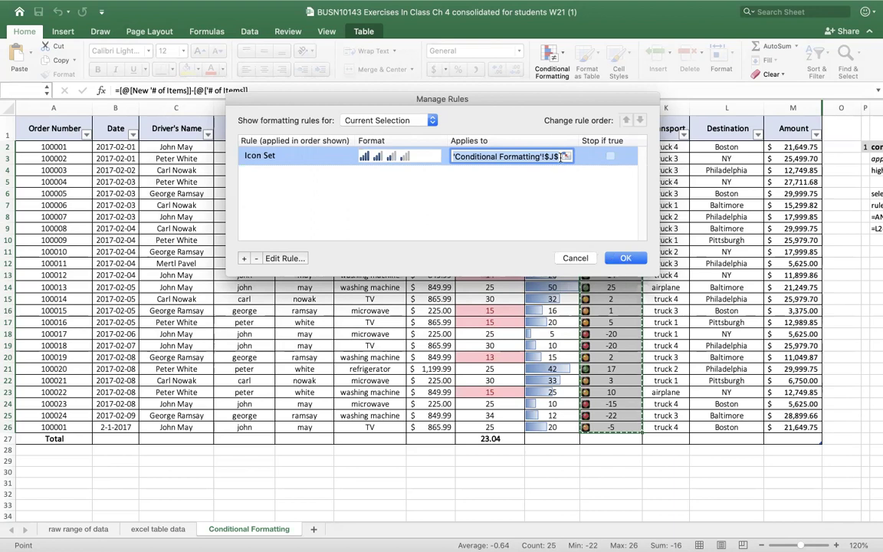
pyautogui.moveTo(555, 98); pyautogui.dragTo(451, 99)
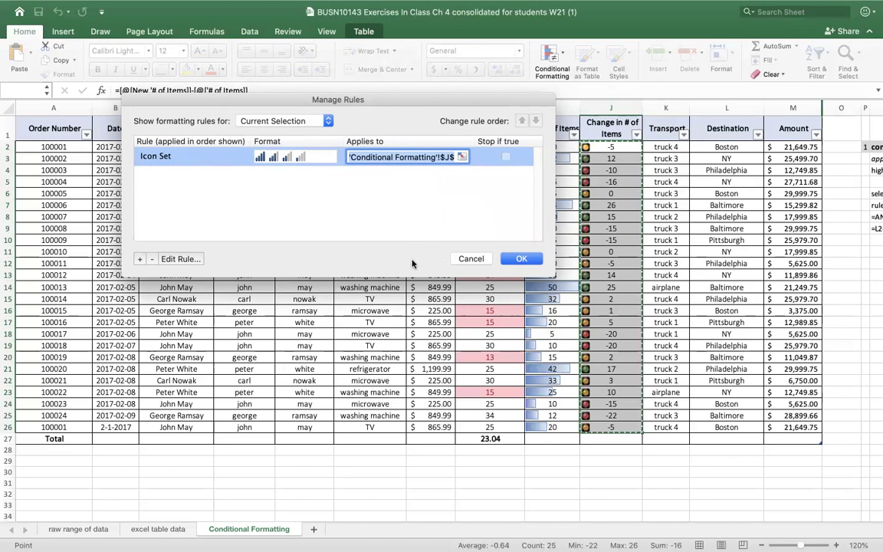
pyautogui.click(519, 260)
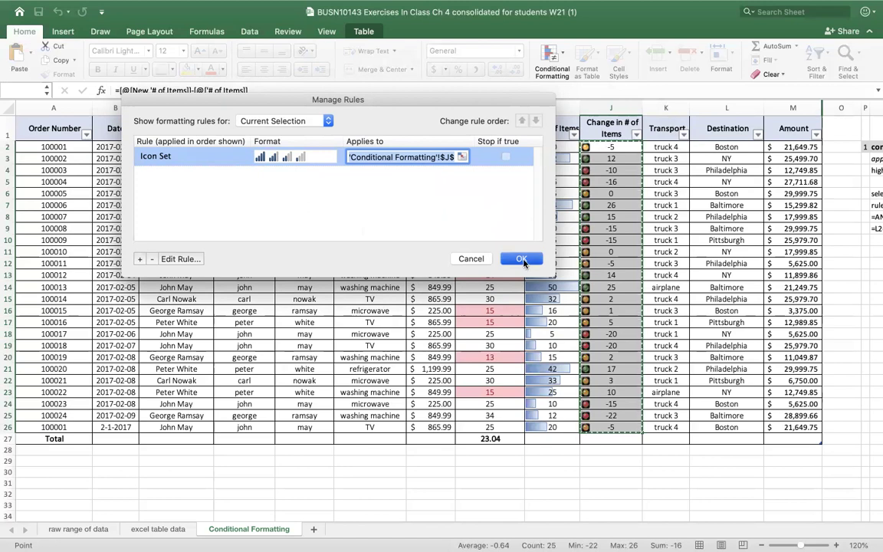
pyautogui.click(521, 260)
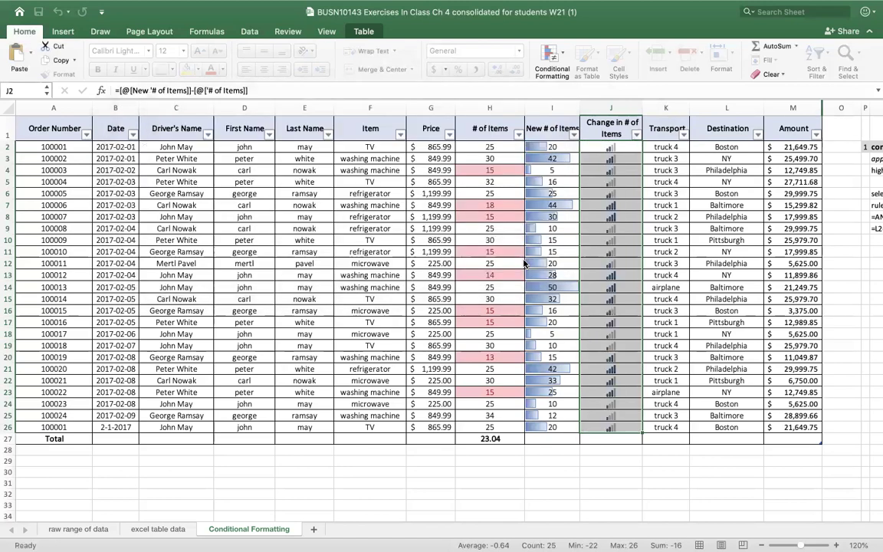
pyautogui.click(678, 203)
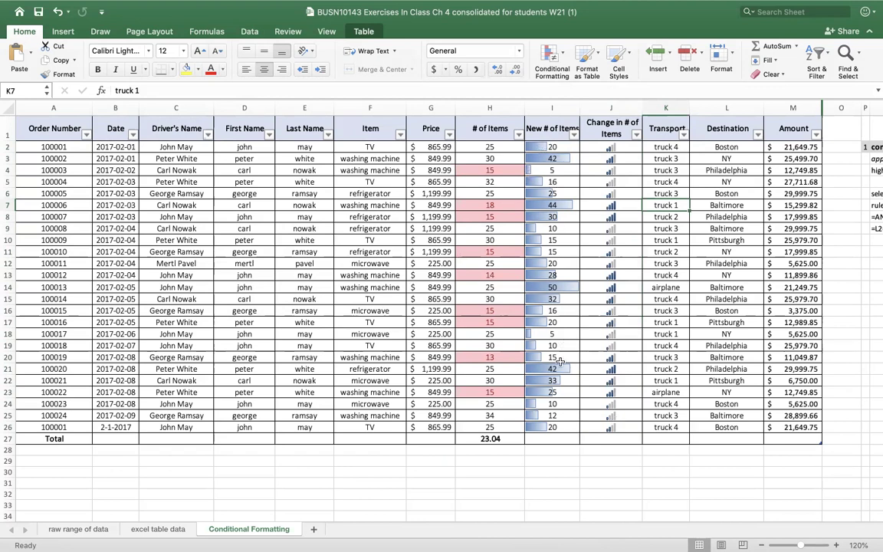
# Untick Show icon only on column J's icon-set rule so numbers reappear beside the bars
pyautogui.moveTo(600, 148); pyautogui.dragTo(614, 427)
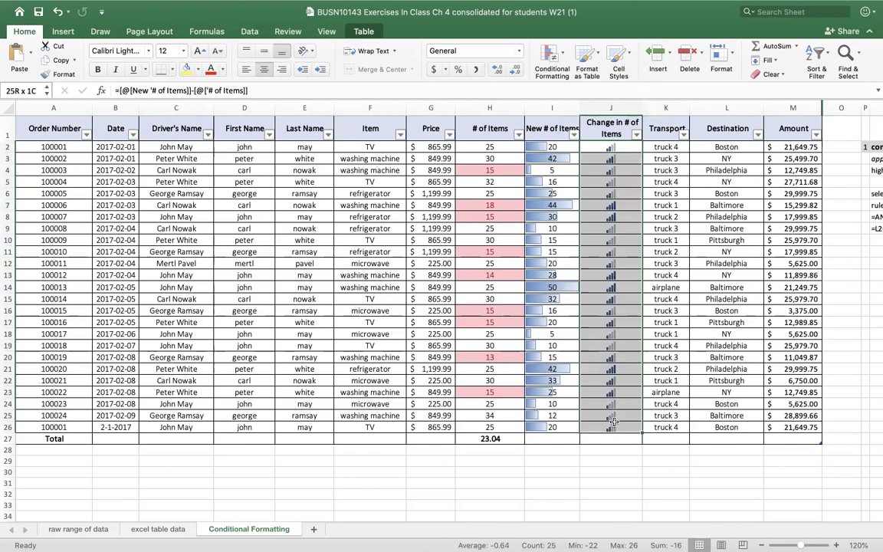
pyautogui.click(562, 53)
pyautogui.click(609, 194)
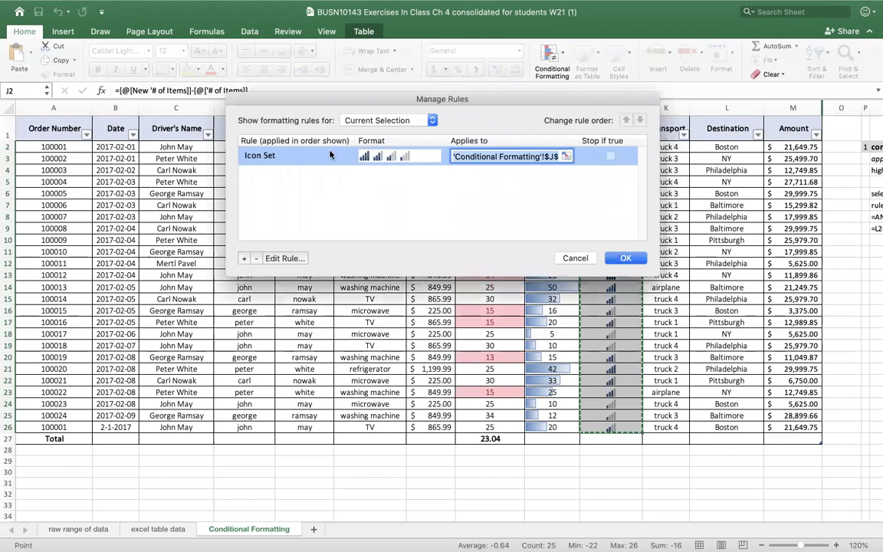
pyautogui.click(277, 257)
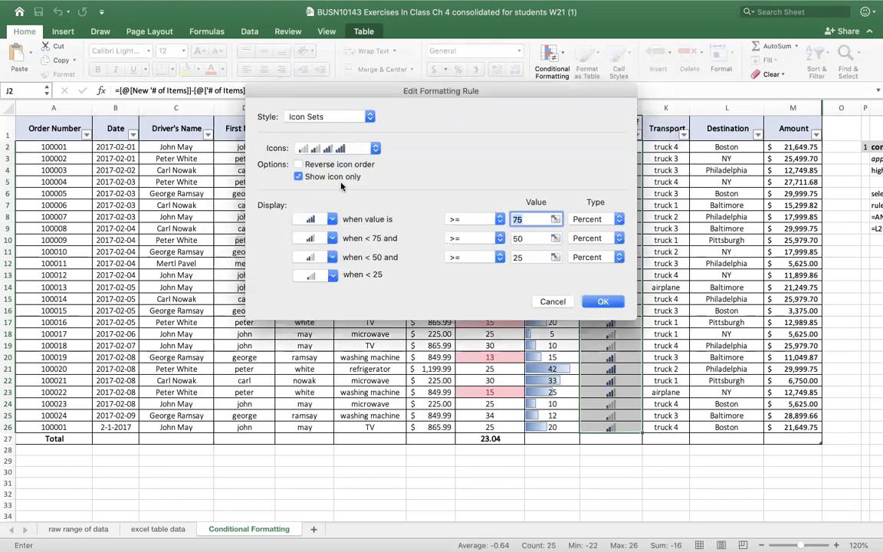
pyautogui.click(299, 176)
pyautogui.click(603, 303)
pyautogui.click(602, 301)
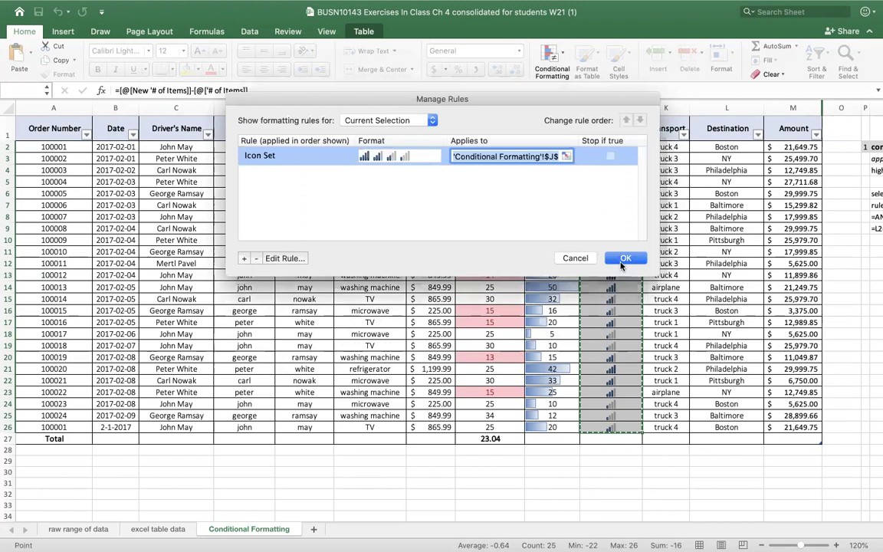
pyautogui.click(624, 259)
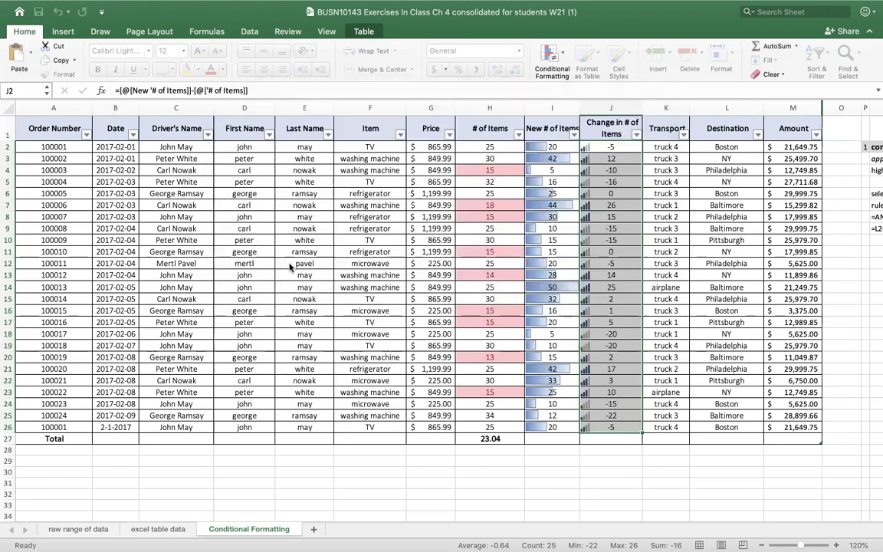
pyautogui.click(647, 232)
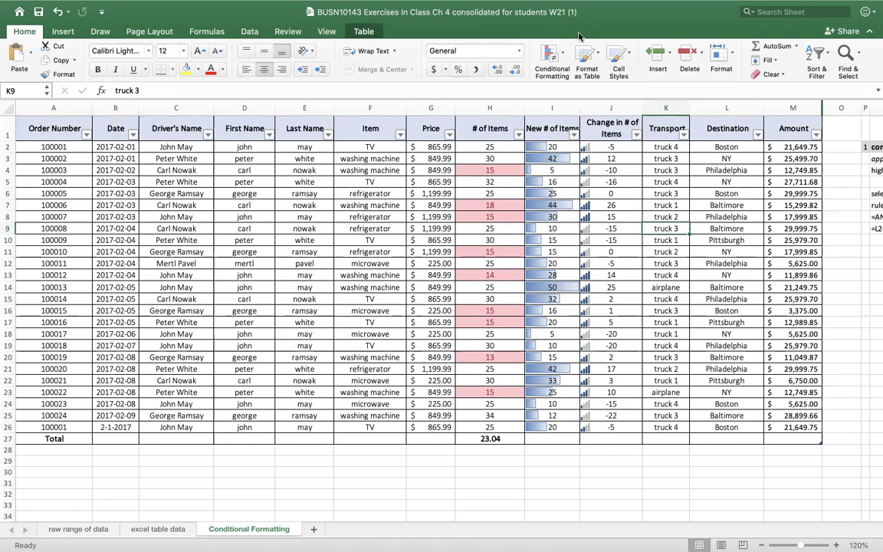
# Look through the Conditional Formatting submenus, then open the Manage Rules list
pyautogui.click(562, 51)
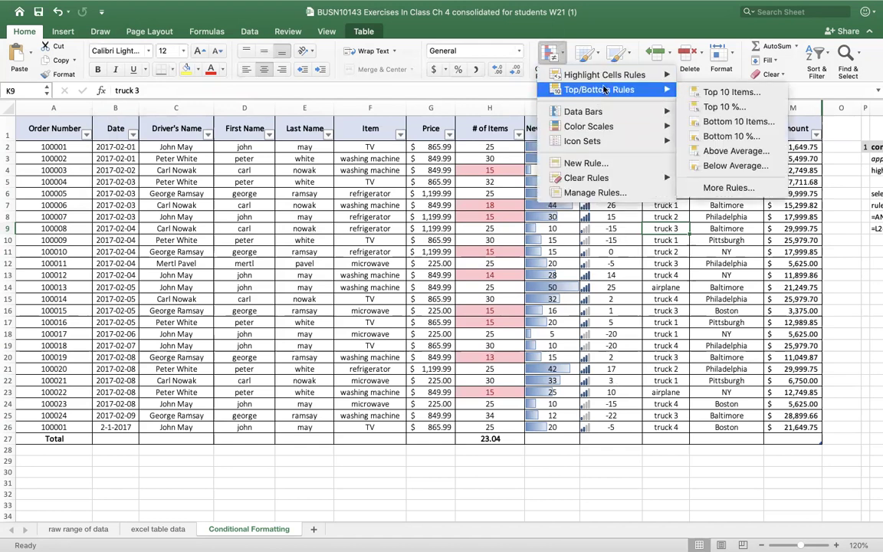
pyautogui.moveTo(609, 76)
pyautogui.moveTo(610, 113)
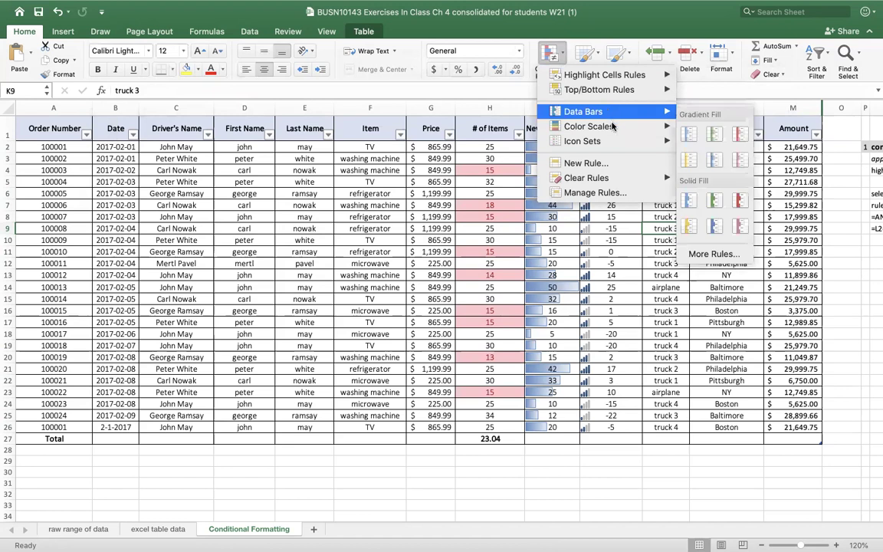
pyautogui.moveTo(611, 145)
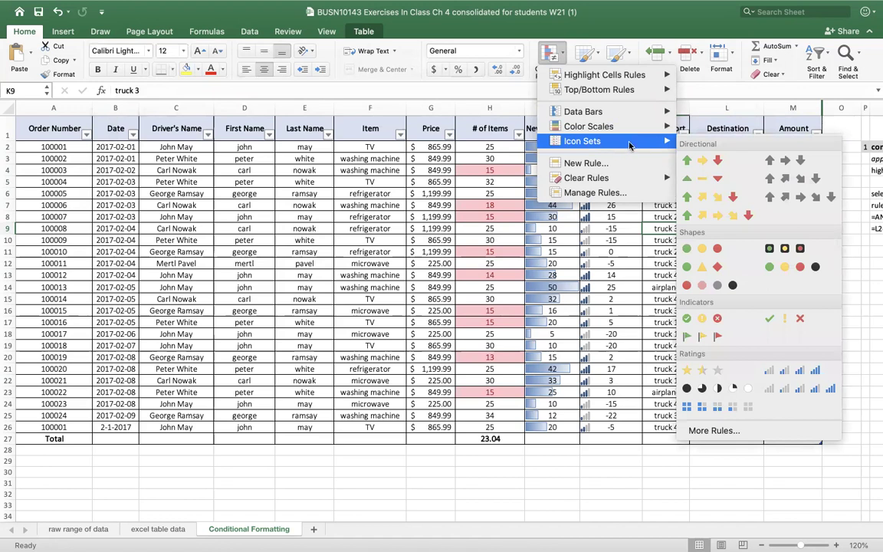
pyautogui.click(619, 197)
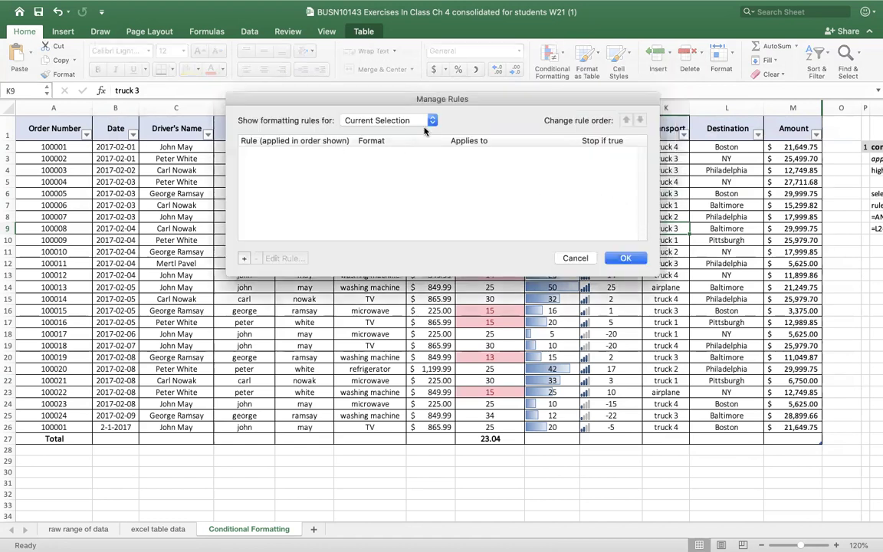
# List This Table's rules and change the icon set rule to 3 Arrows (Colored) at 67%/33%
pyautogui.click(387, 120)
pyautogui.click(367, 142)
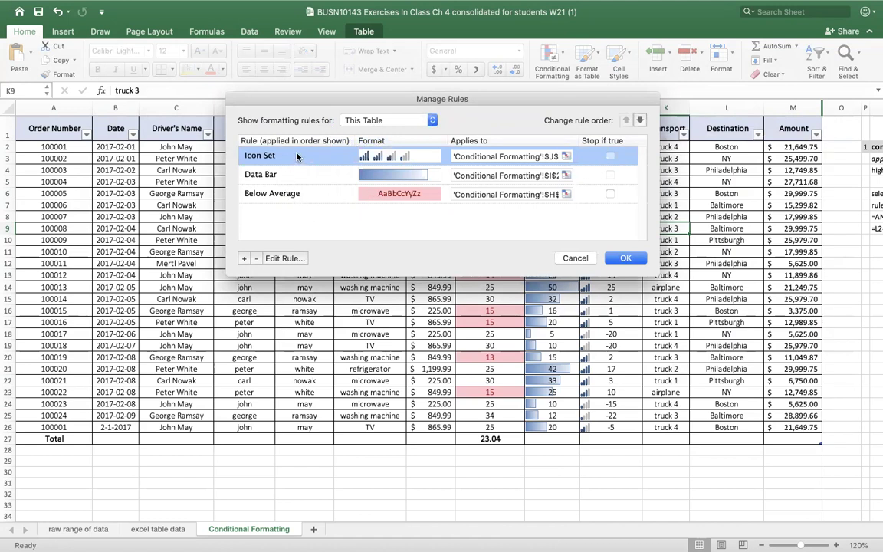
pyautogui.click(284, 259)
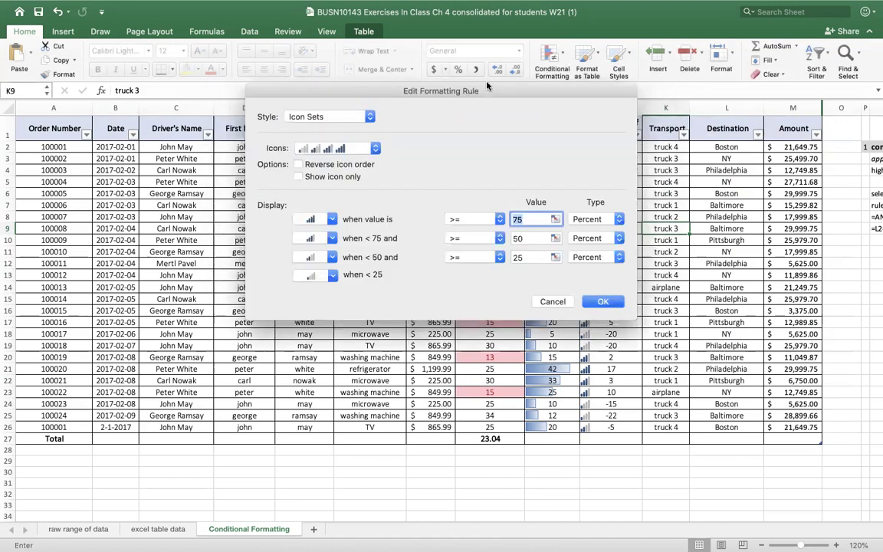
pyautogui.moveTo(492, 91); pyautogui.dragTo(362, 85)
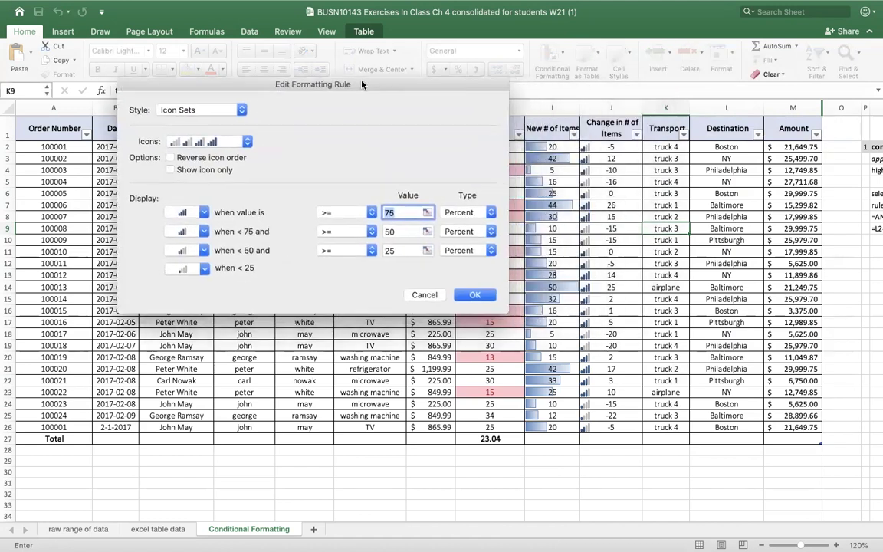
pyautogui.click(247, 141)
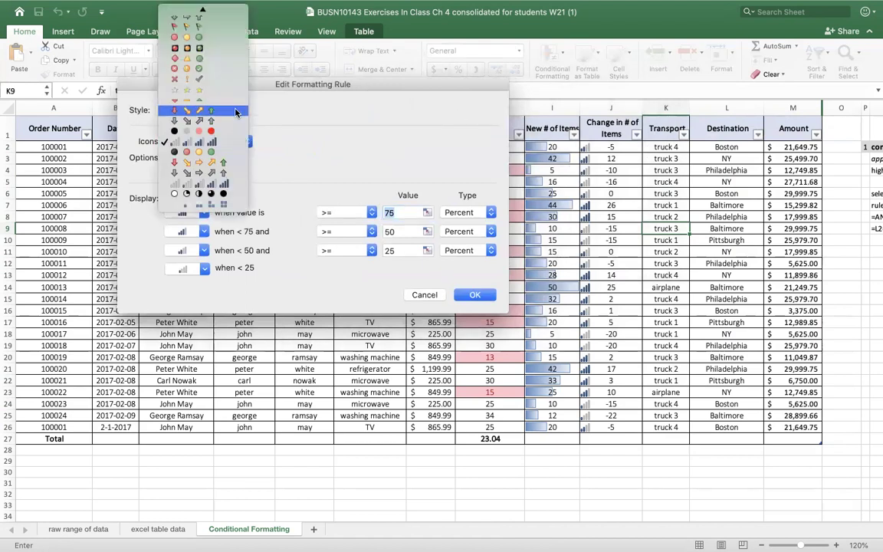
pyautogui.scroll(1, 213, 112)
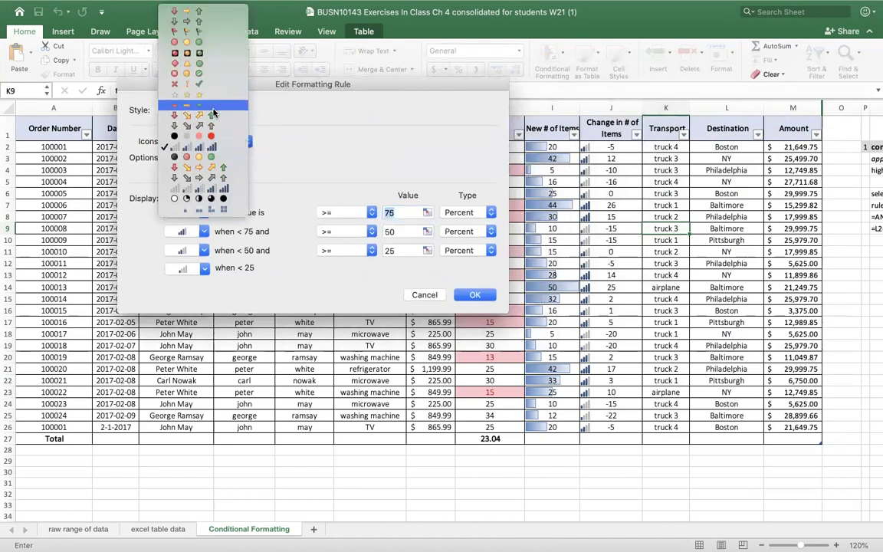
pyautogui.click(186, 11)
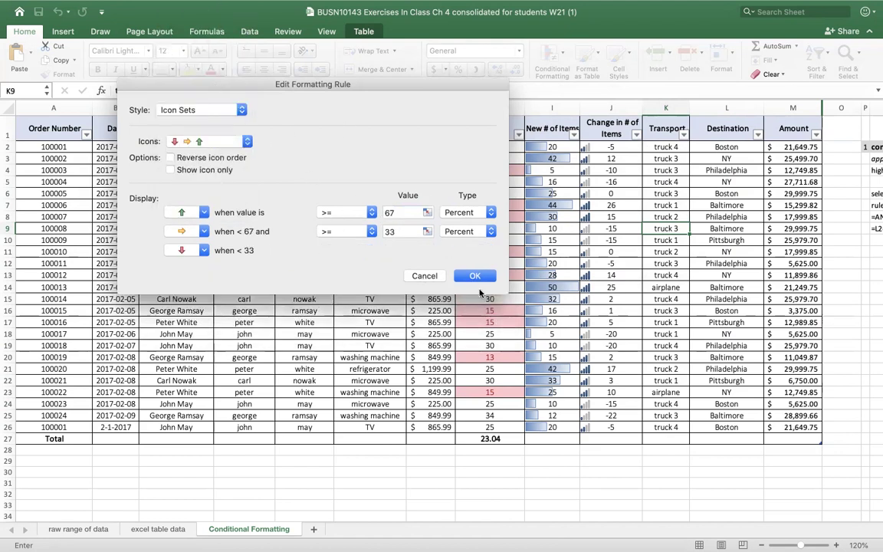
pyautogui.click(478, 276)
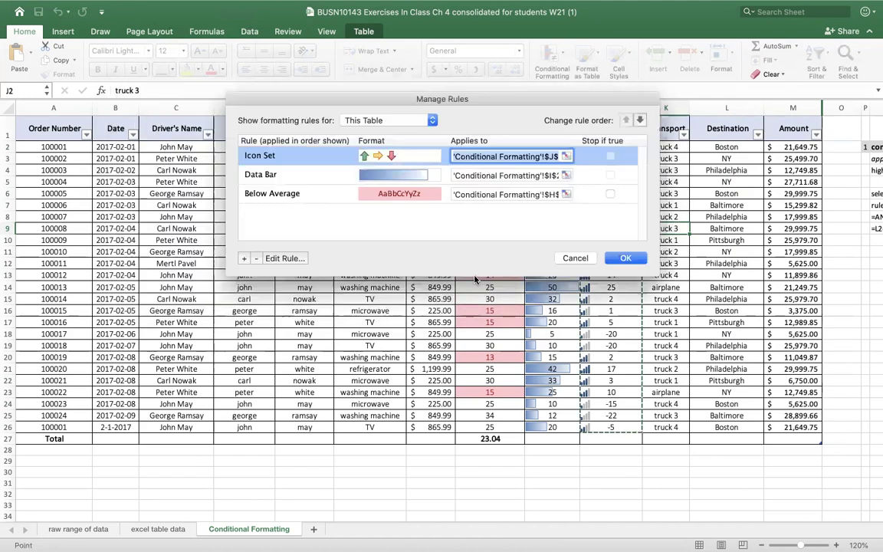
pyautogui.click(625, 258)
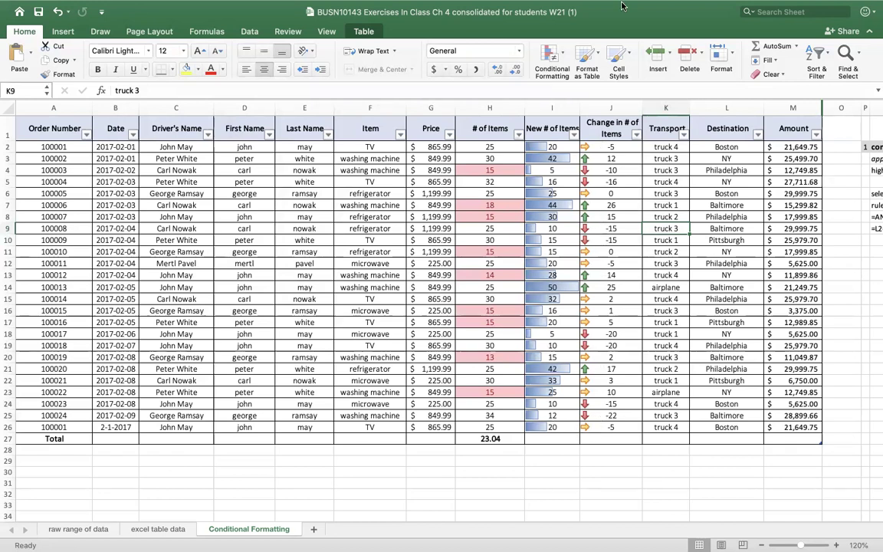
# Clear conditional formatting rules from the entire sheet
pyautogui.click(562, 58)
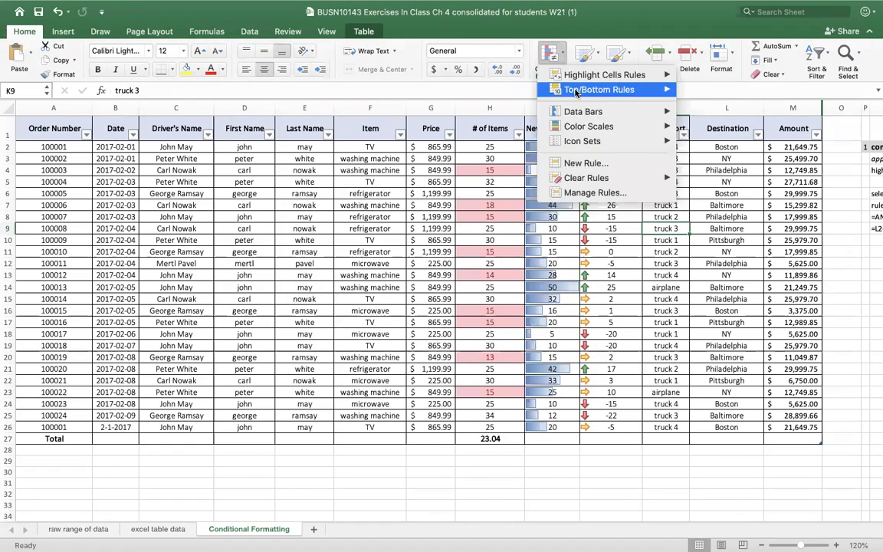
pyautogui.moveTo(604, 182)
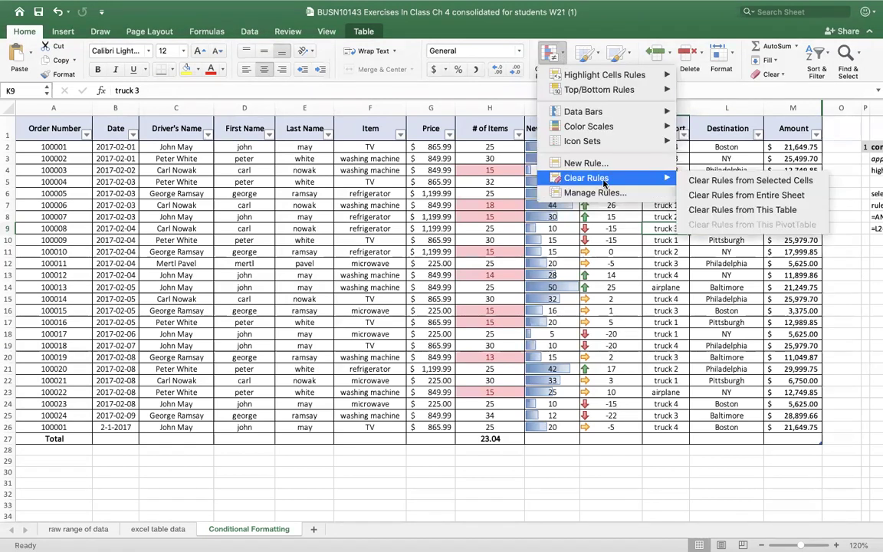
pyautogui.click(766, 213)
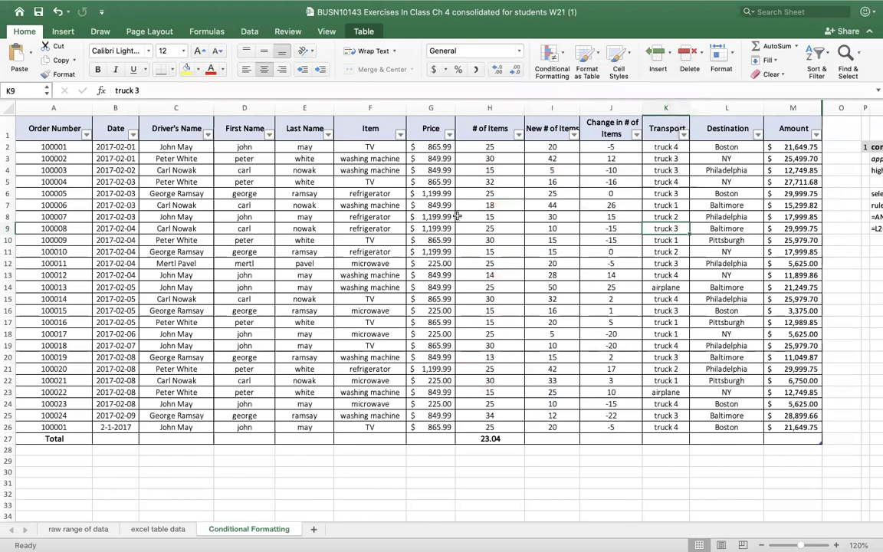
# Select the Driver's Name cells C2:C26
pyautogui.moveTo(496, 520); pyautogui.dragTo(566, 518)
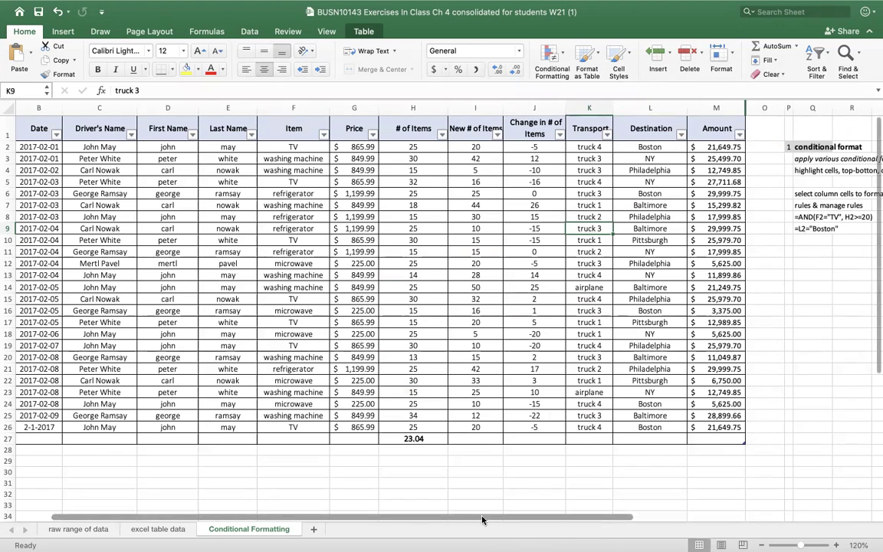
pyautogui.hscroll(-3, 435, 519)
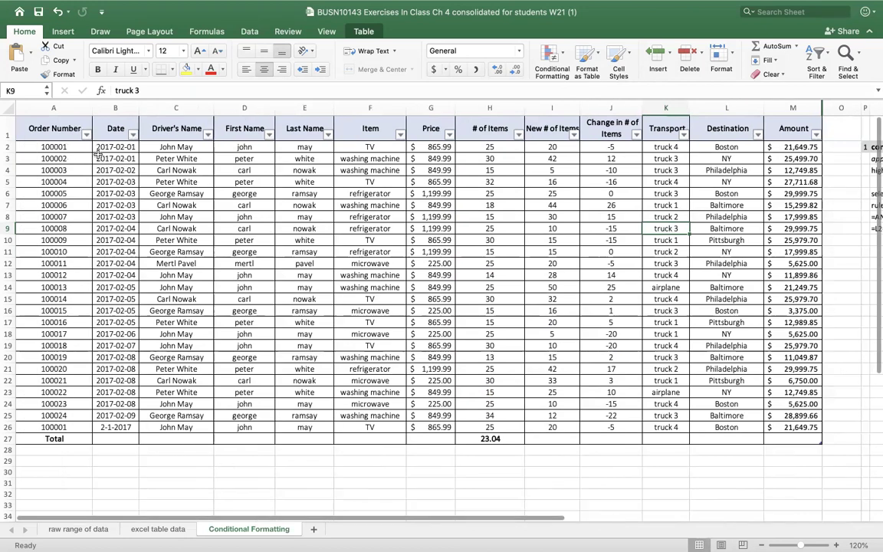
pyautogui.moveTo(179, 147)
pyautogui.mouseDown()
pyautogui.moveTo(180, 376)
pyautogui.moveTo(203, 415)
pyautogui.moveTo(195, 427)
pyautogui.mouseUp()
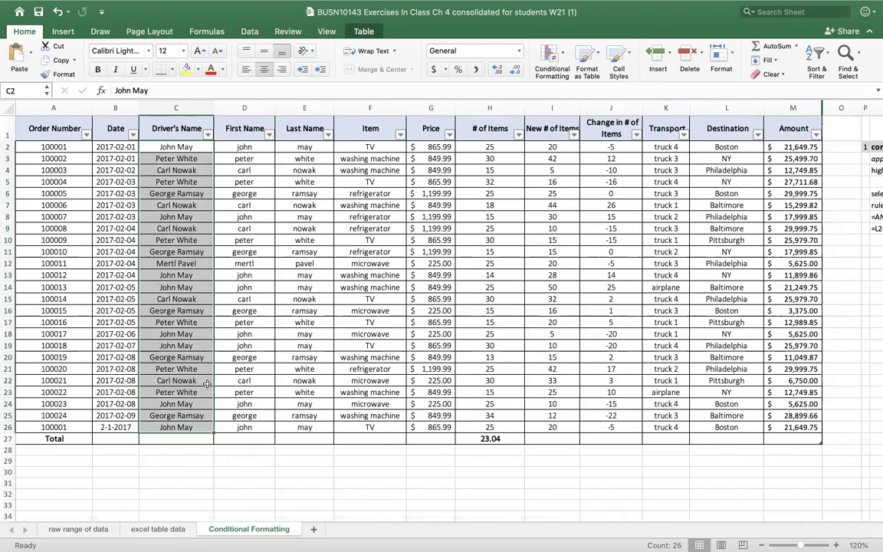
# Start a new Classic-style conditional formatting rule using a formula
pyautogui.click(562, 53)
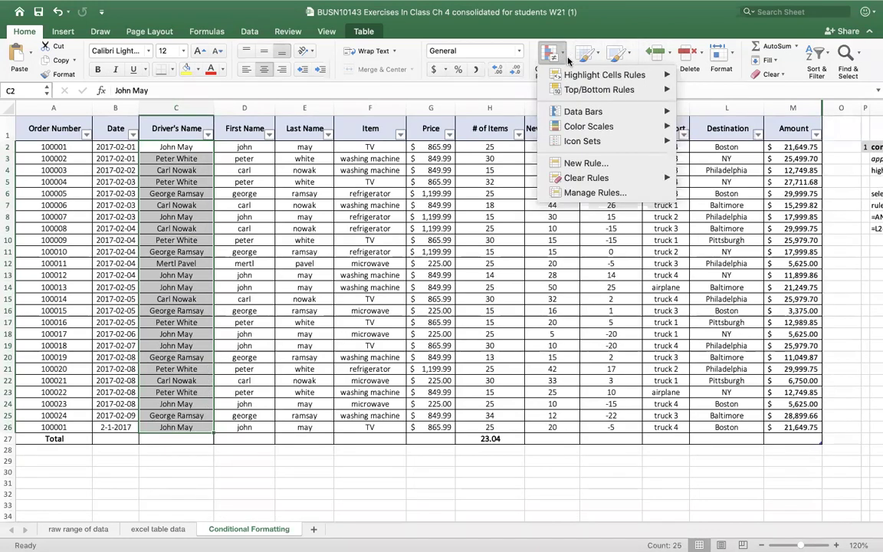
pyautogui.click(602, 163)
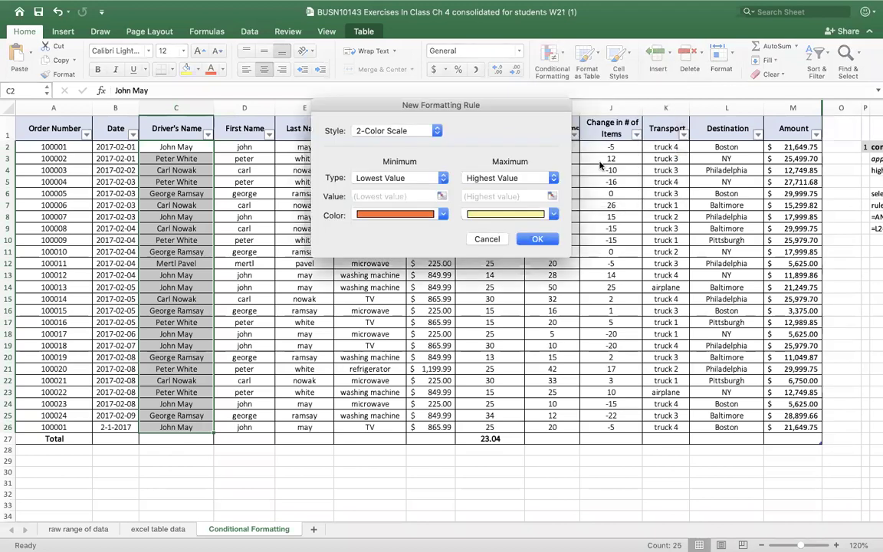
pyautogui.click(436, 134)
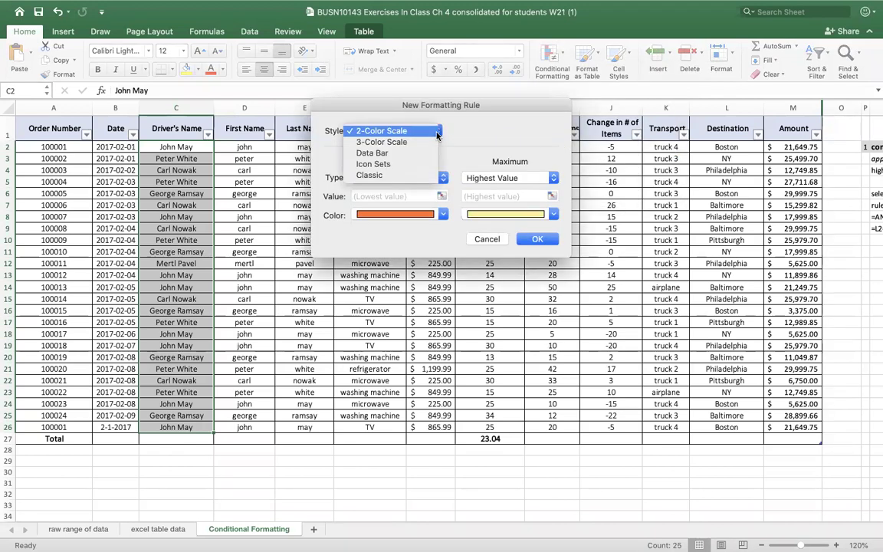
pyautogui.click(387, 177)
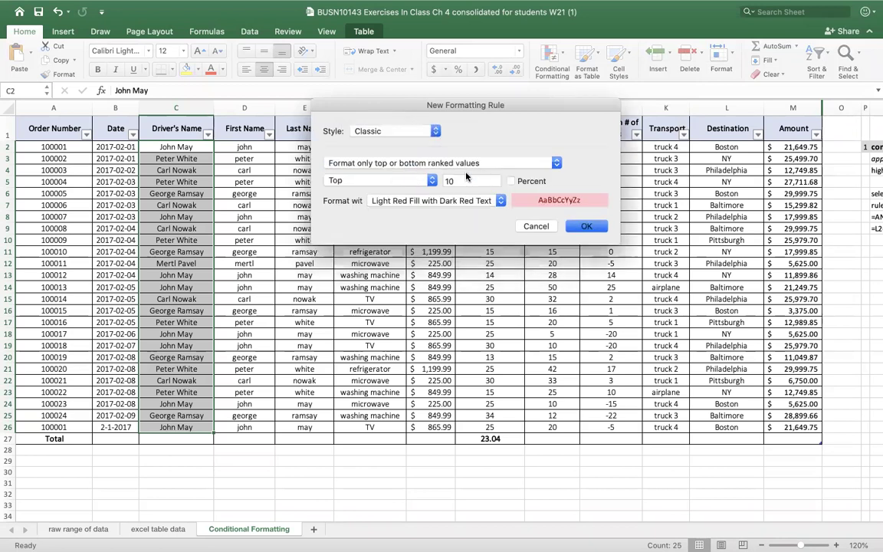
pyautogui.click(557, 164)
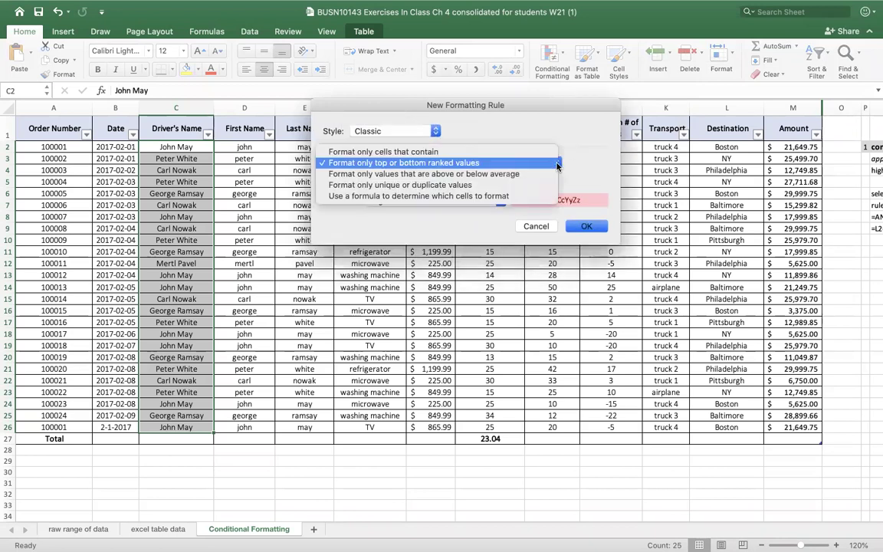
pyautogui.click(460, 197)
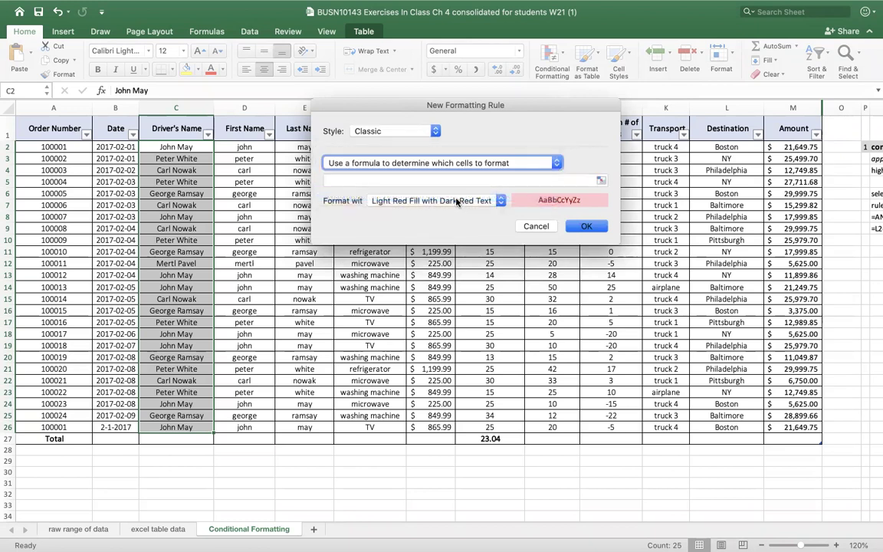
# Enter the rule formula =AND(F2="TV",H2>=20)
pyautogui.click(339, 179)
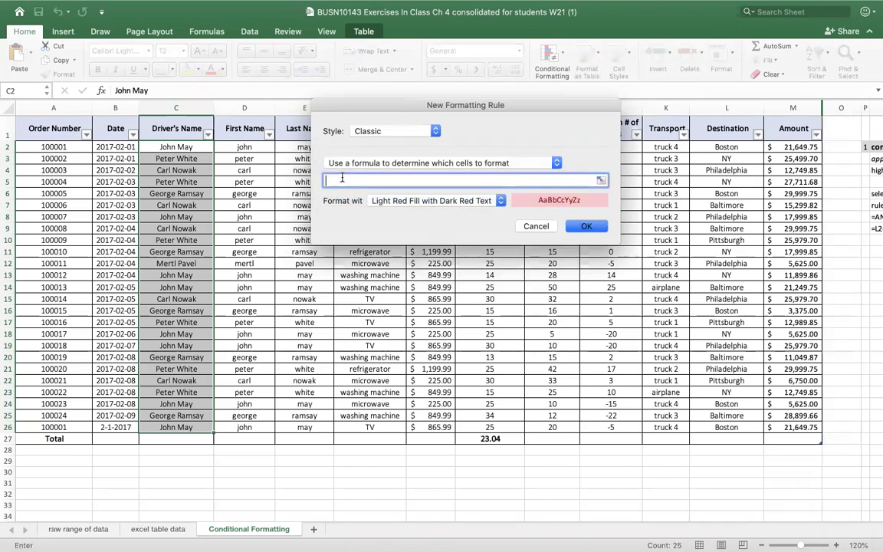
pyautogui.write('=')
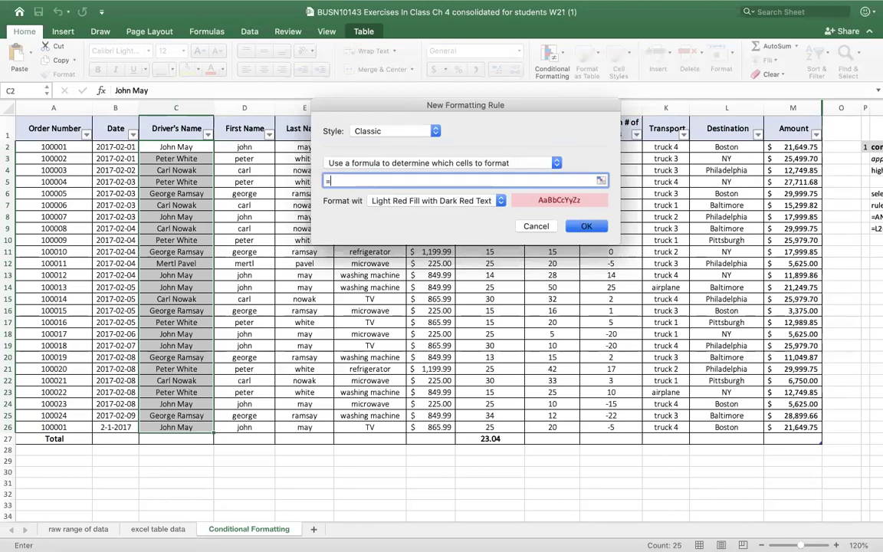
pyautogui.write('AND(')
pyautogui.moveTo(356, 103); pyautogui.dragTo(307, 180)
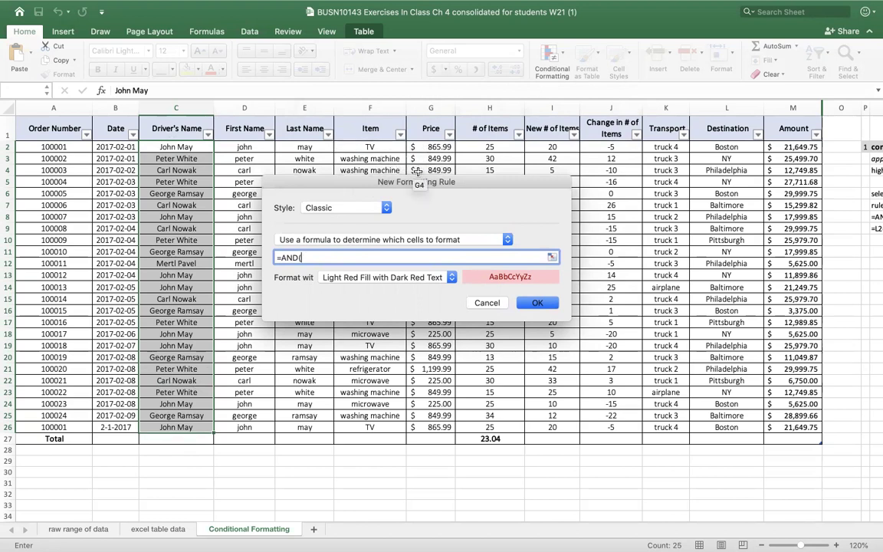
pyautogui.write('F2')
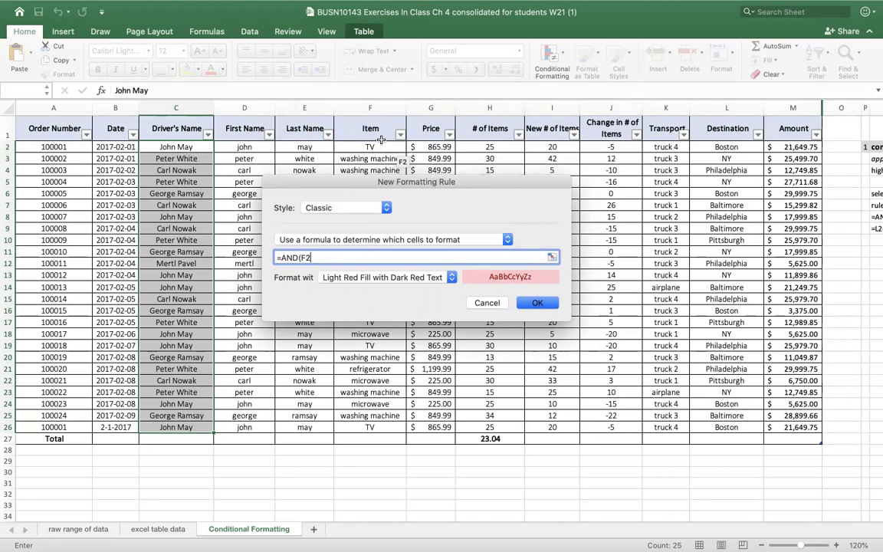
pyautogui.write('="')
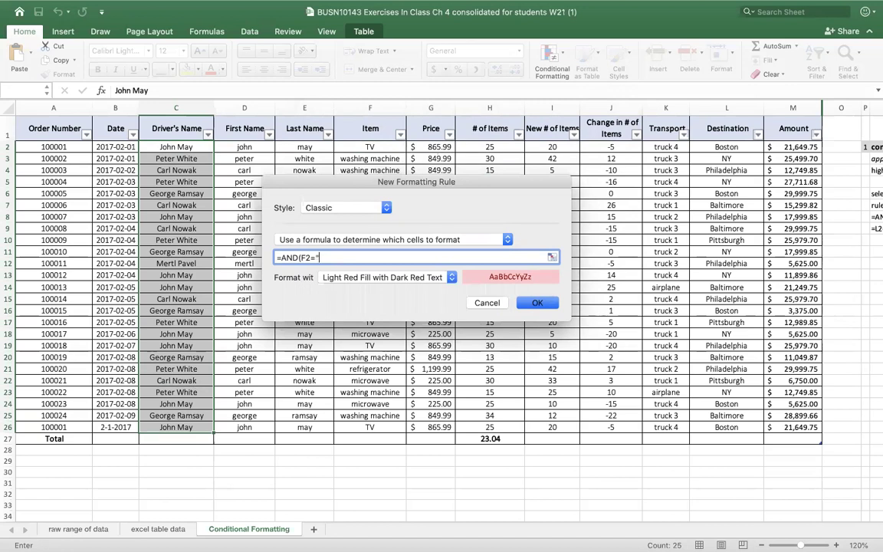
pyautogui.write('TV"')
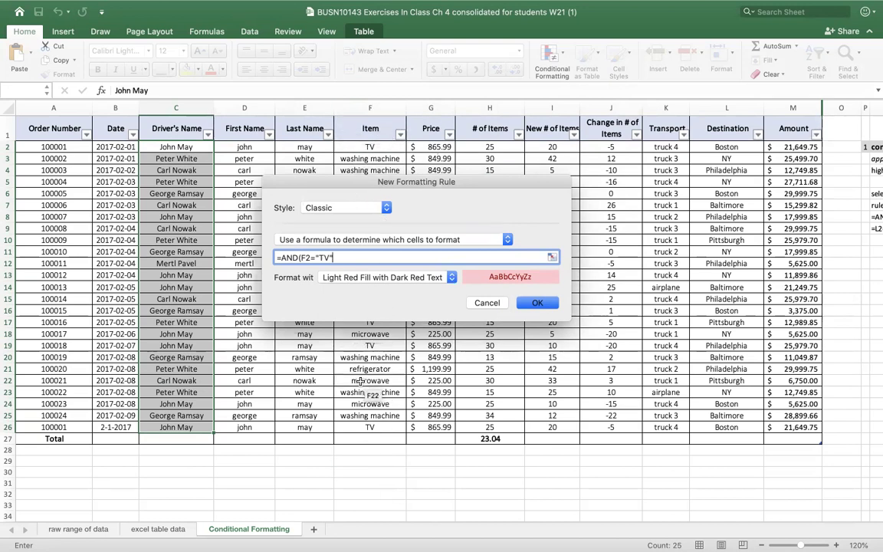
pyautogui.write(',')
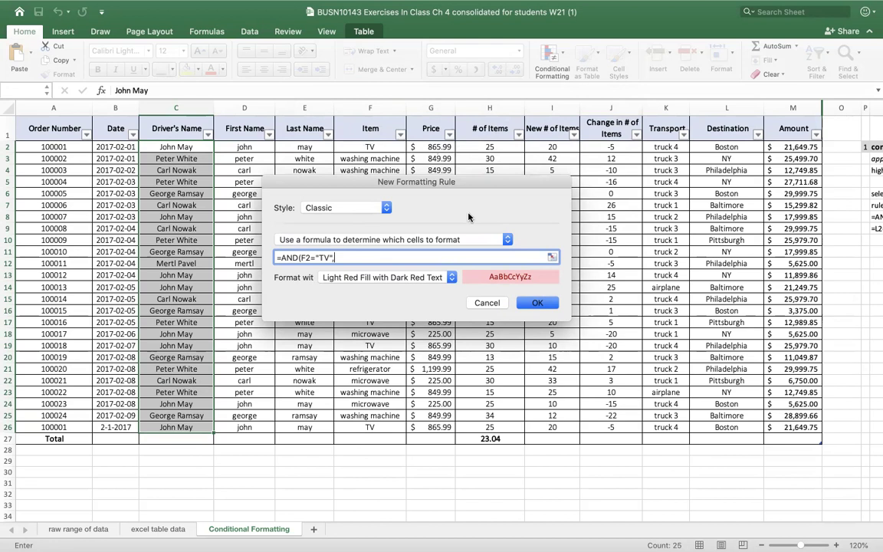
pyautogui.write('H2>=20)')
# Give matching Driver's Names a bold font with pale yellow fill and apply the rule
pyautogui.click(398, 277)
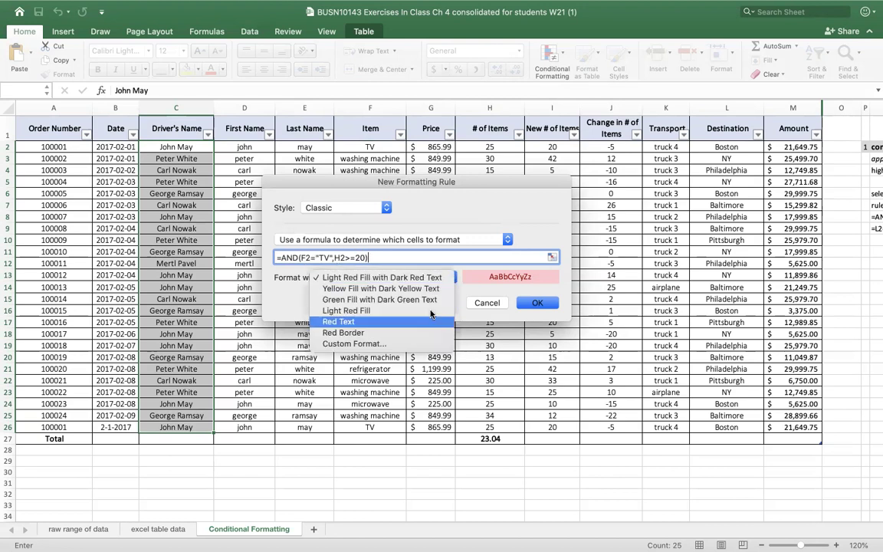
pyautogui.click(386, 345)
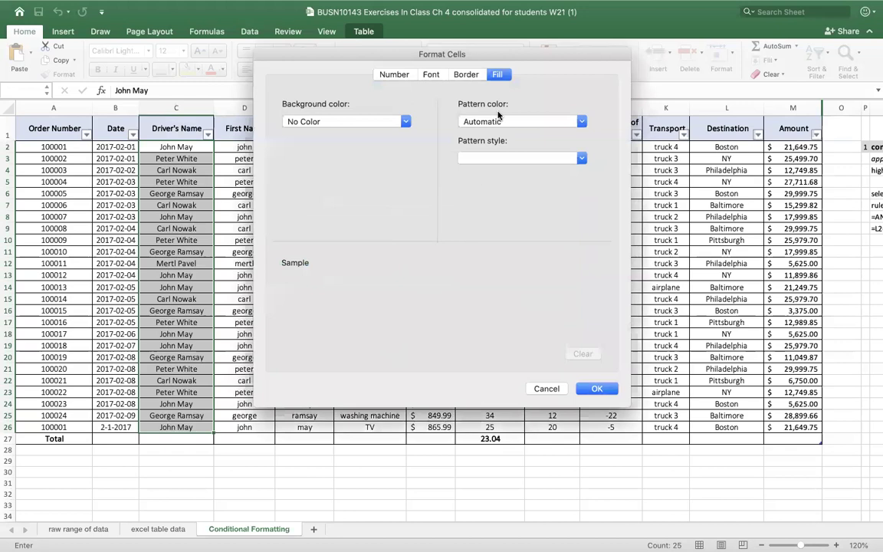
pyautogui.click(431, 74)
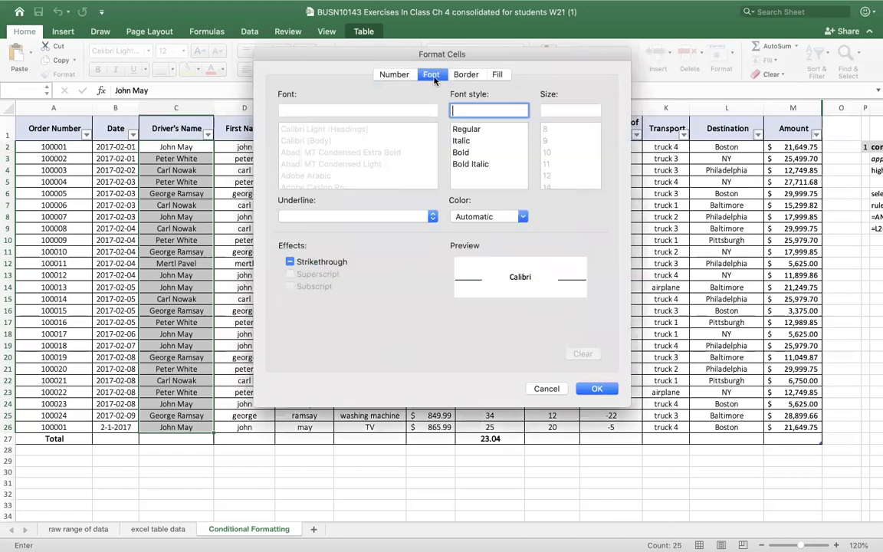
pyautogui.click(463, 152)
pyautogui.click(497, 74)
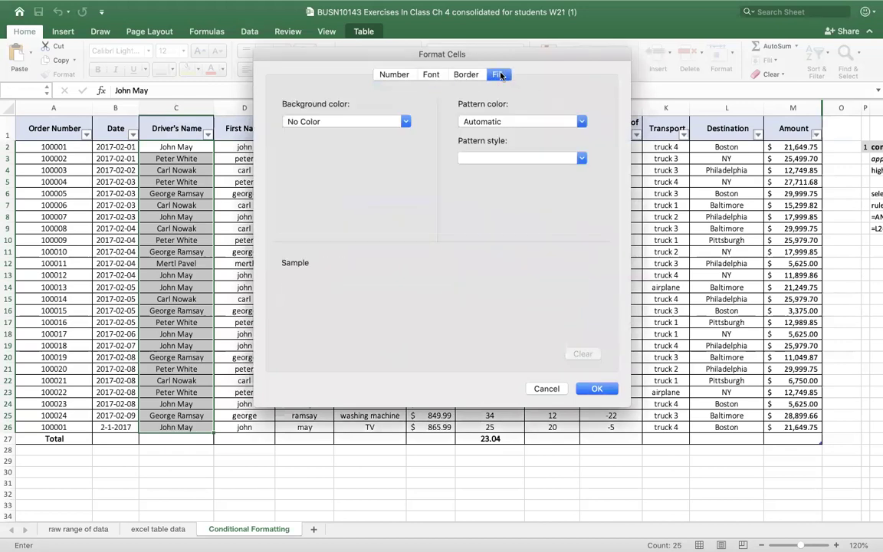
pyautogui.click(361, 121)
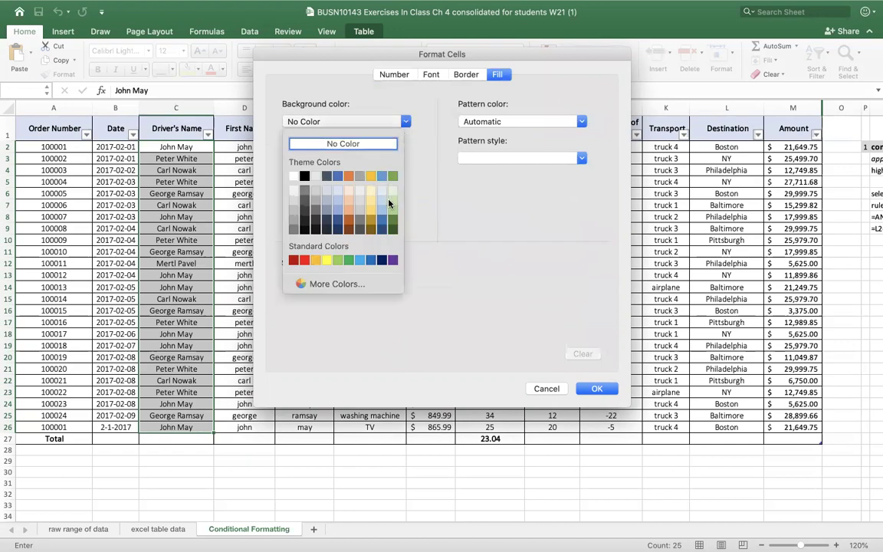
pyautogui.click(371, 198)
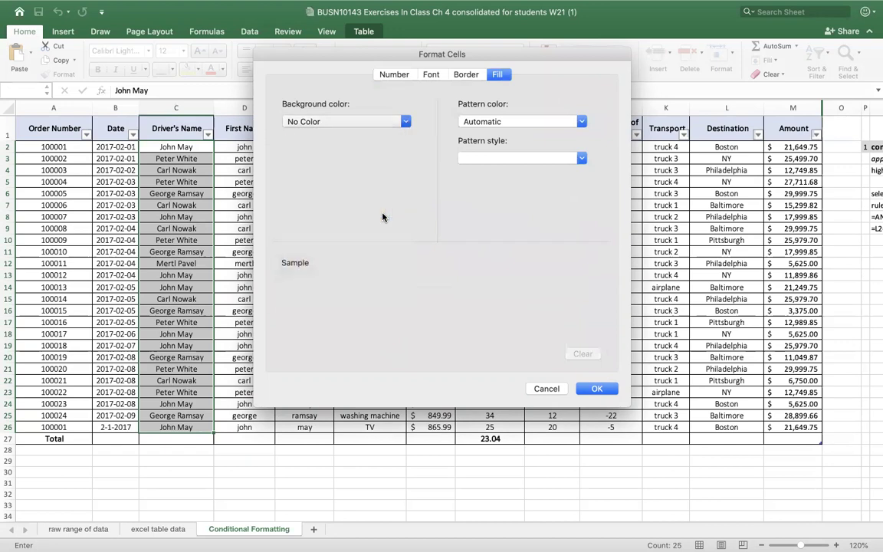
pyautogui.click(597, 389)
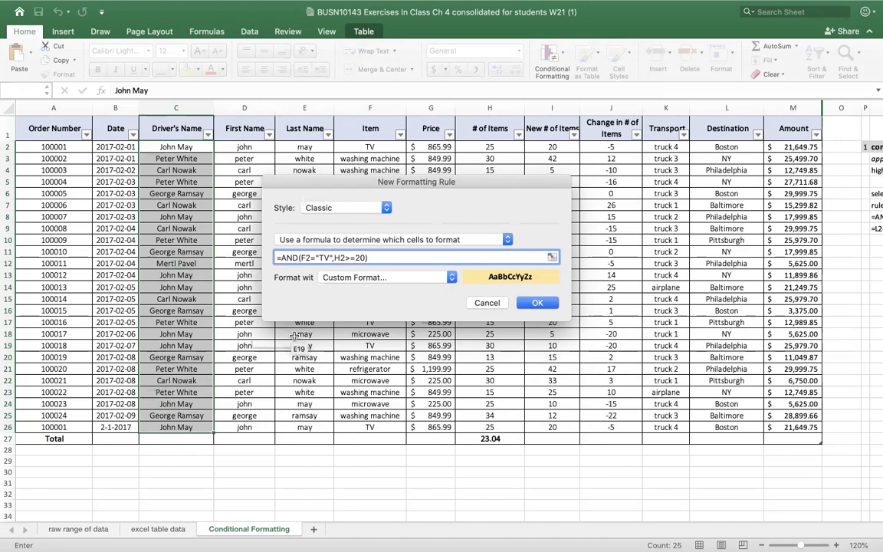
pyautogui.click(540, 304)
pyautogui.click(242, 263)
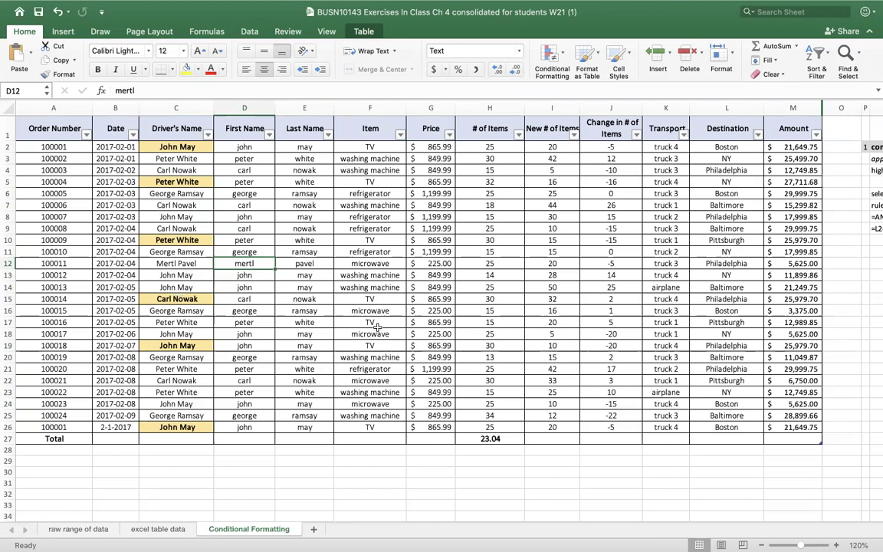
# Select C17:F17, click D20, then undo the yellow bold name highlighting
pyautogui.moveTo(380, 321); pyautogui.dragTo(178, 322)
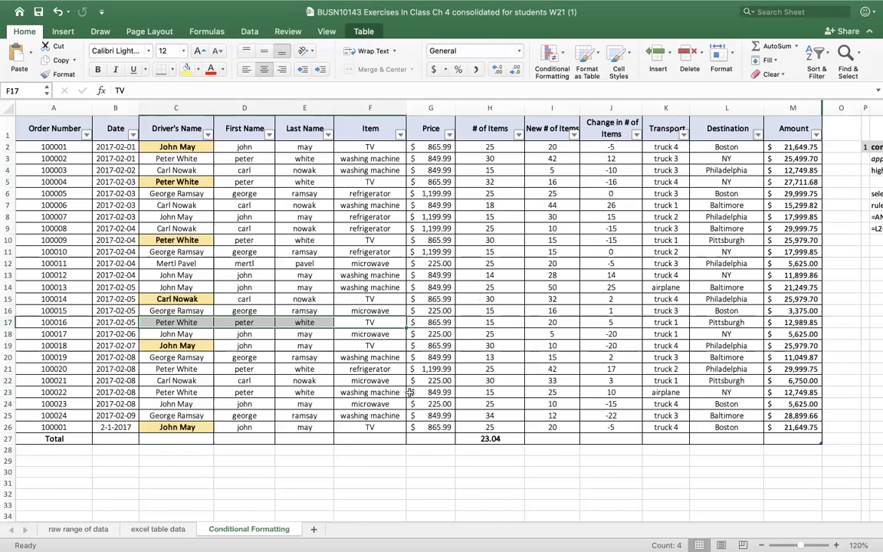
pyautogui.click(263, 356)
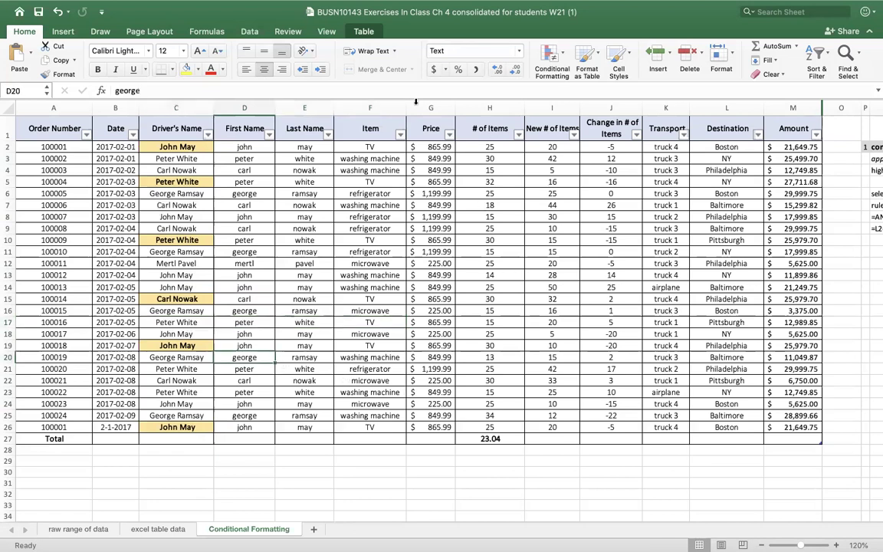
pyautogui.click(56, 13)
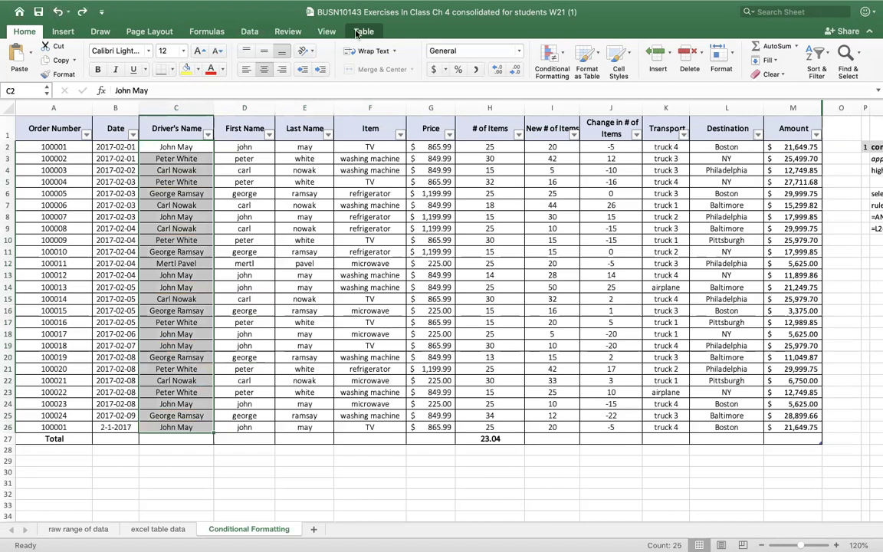
# Create a Classic formula rule =AND(F2="TV",H2>=20) for the Driver's Names
pyautogui.click(563, 57)
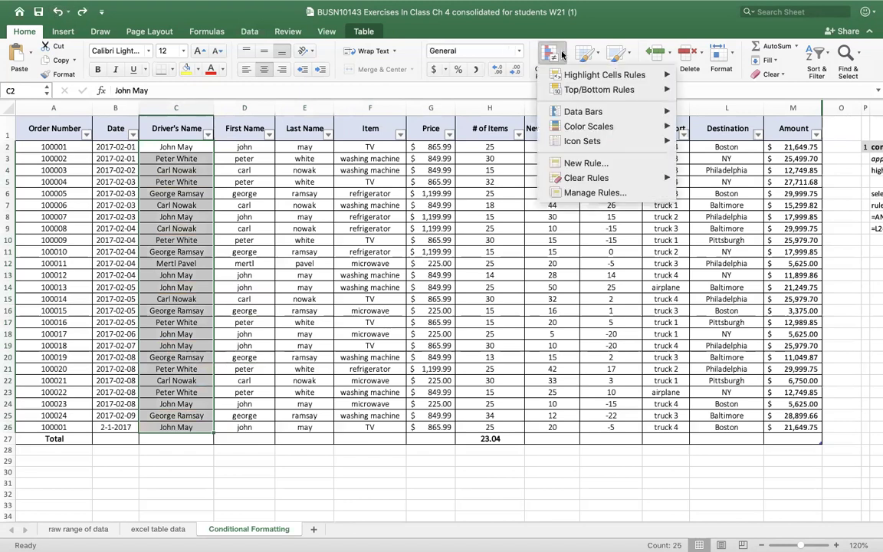
pyautogui.click(587, 163)
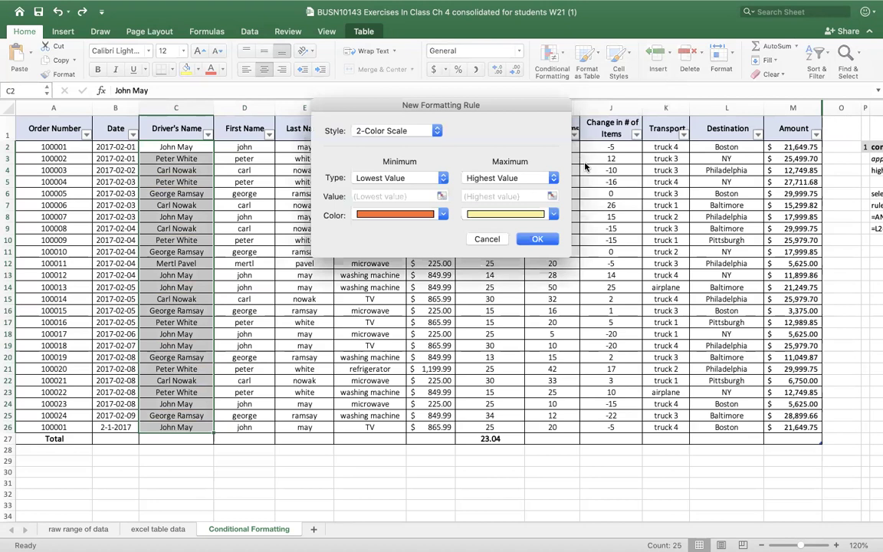
pyautogui.click(434, 133)
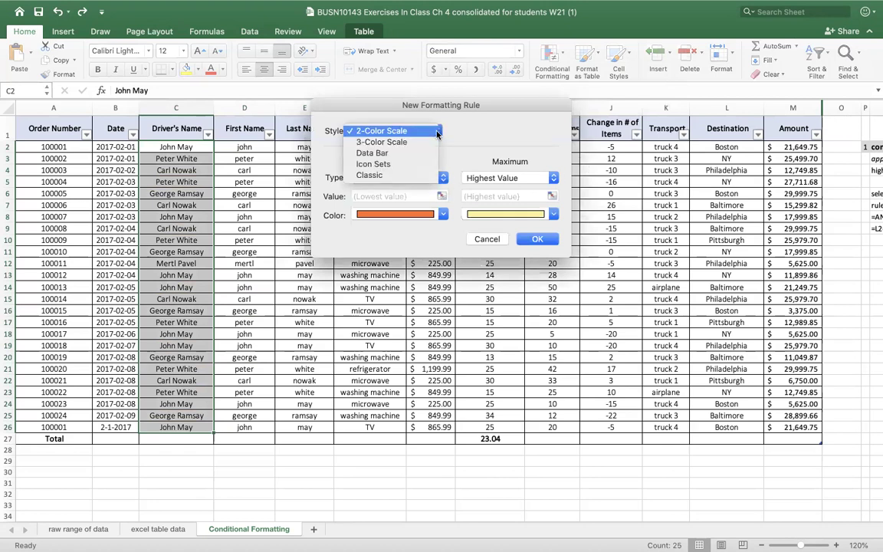
pyautogui.click(385, 177)
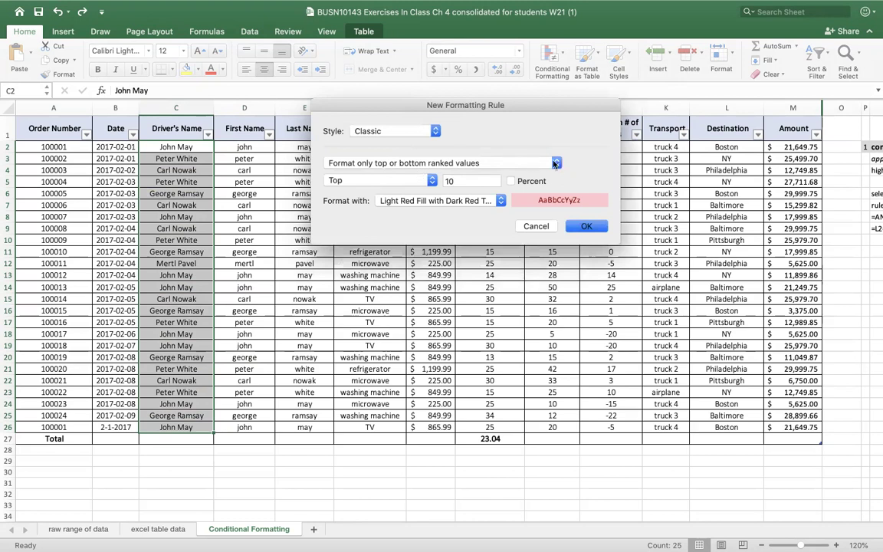
pyautogui.click(557, 164)
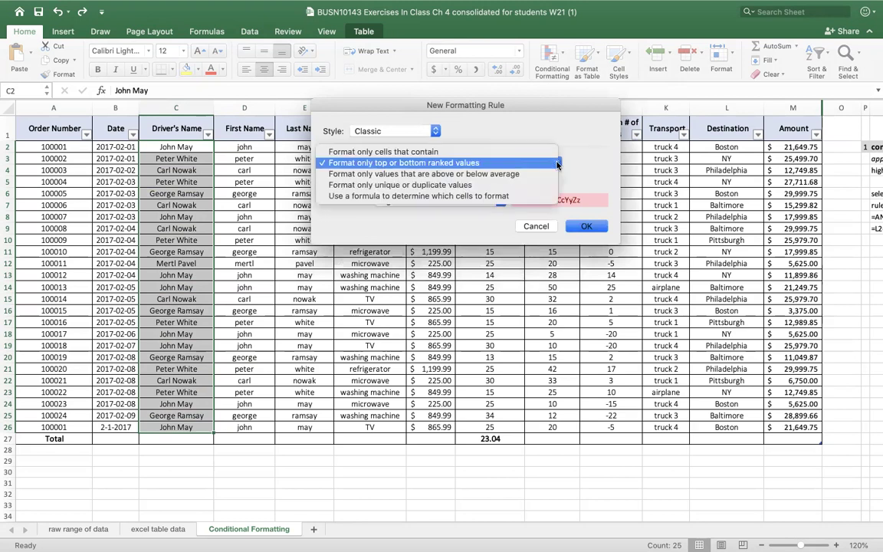
pyautogui.click(477, 197)
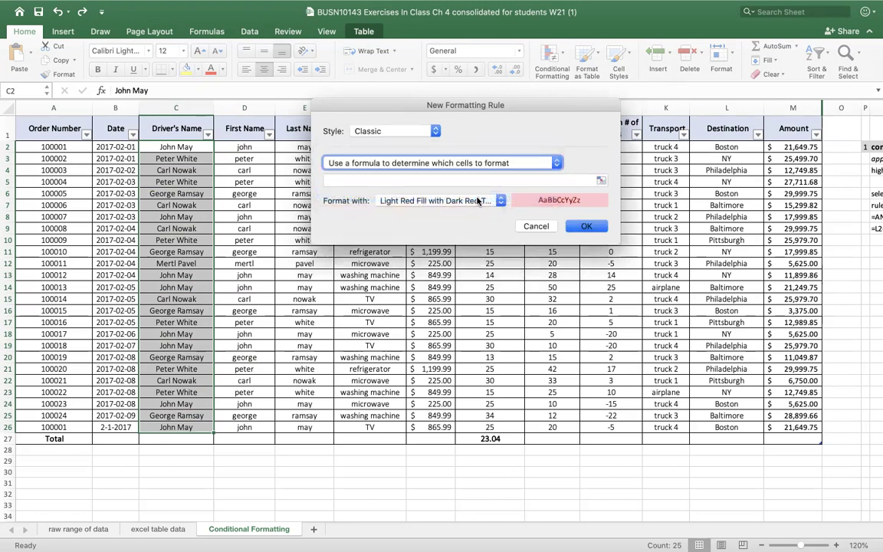
pyautogui.click(407, 180)
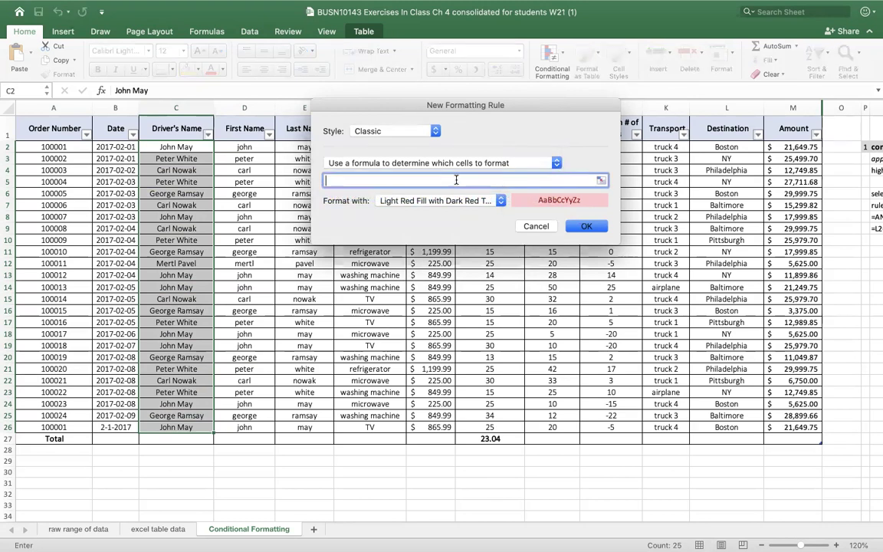
pyautogui.write('=AND(')
pyautogui.moveTo(472, 99); pyautogui.dragTo(453, 179)
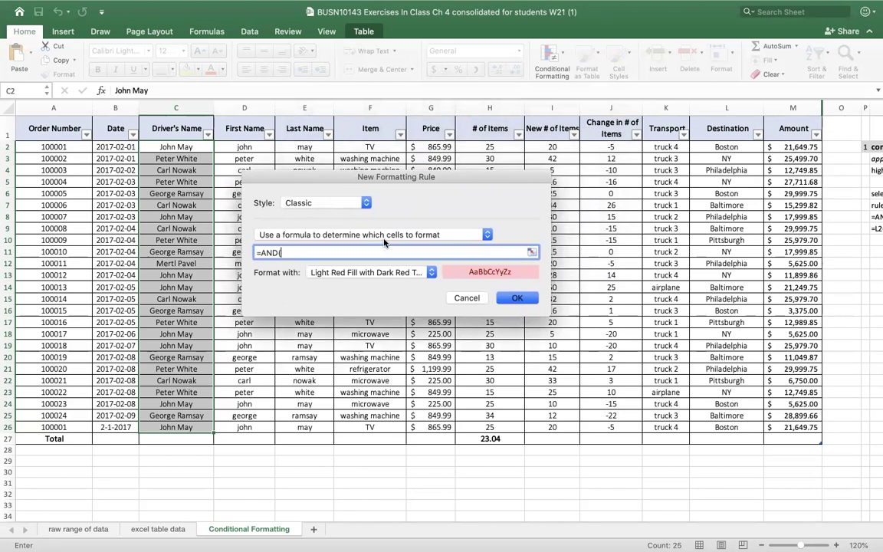
pyautogui.write('F2="TV",H2>=20)')
# Format matches with bold text and a light gold fill, and apply the rule
pyautogui.click(432, 273)
pyautogui.click(357, 340)
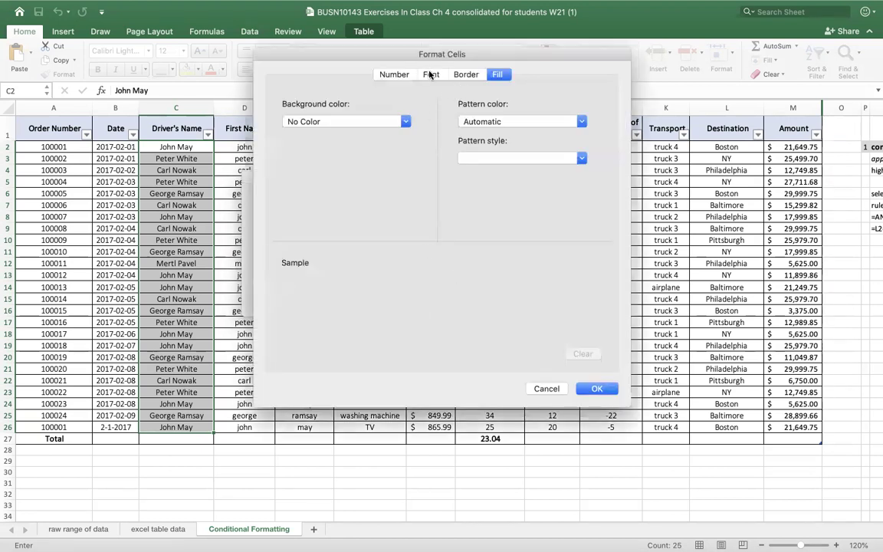
pyautogui.click(431, 74)
pyautogui.click(457, 153)
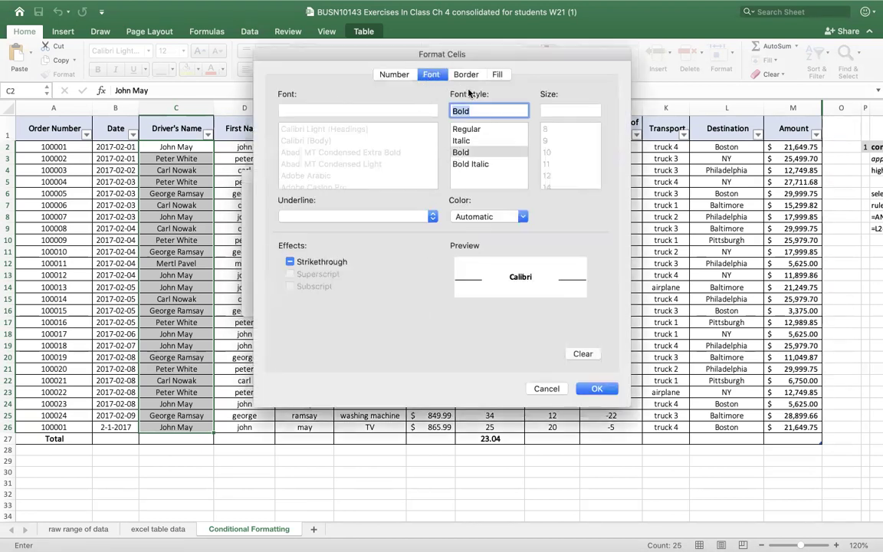
pyautogui.click(497, 74)
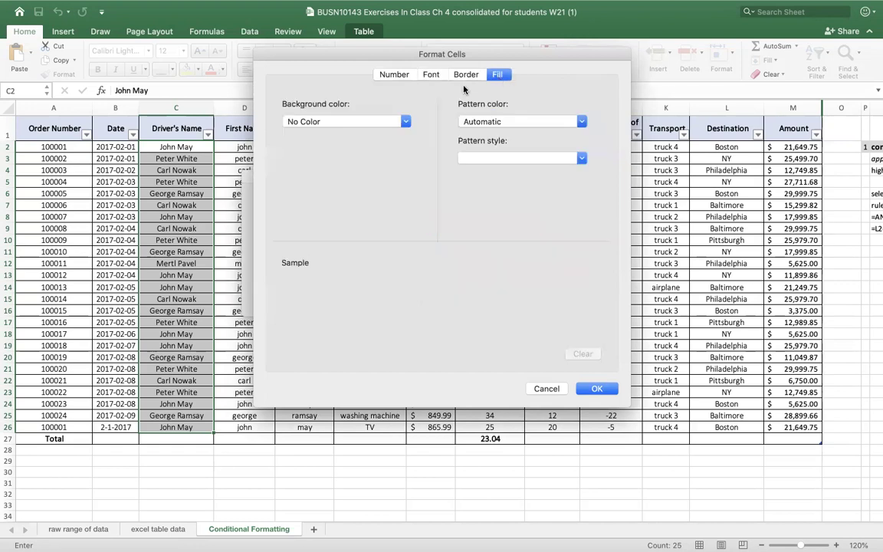
pyautogui.click(406, 122)
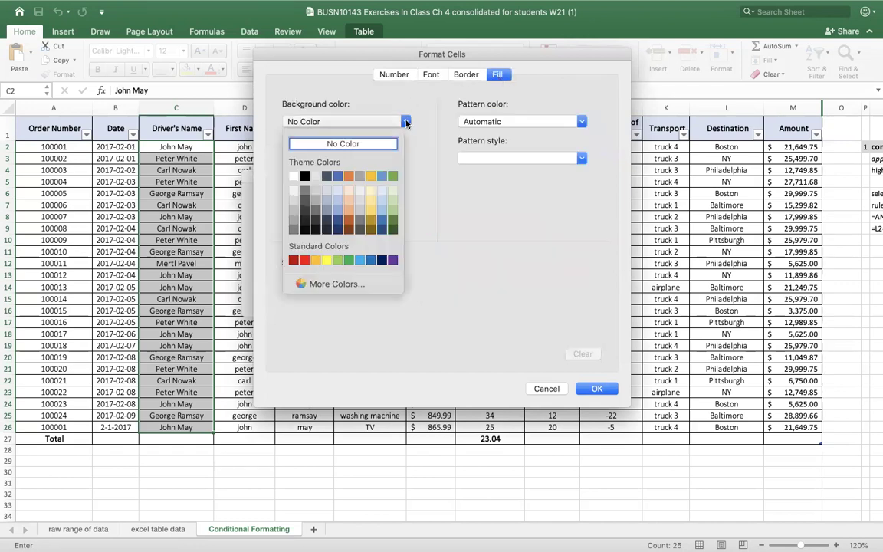
pyautogui.click(371, 203)
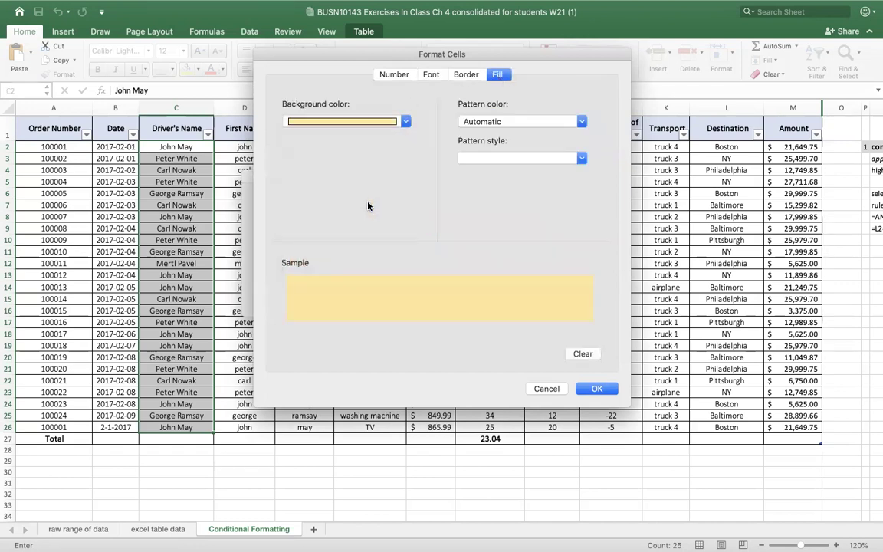
pyautogui.click(596, 389)
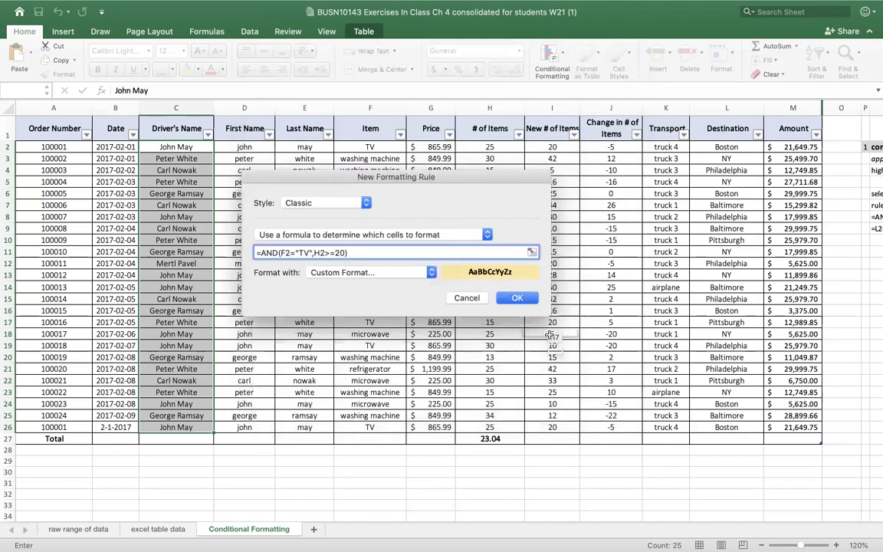
pyautogui.click(517, 298)
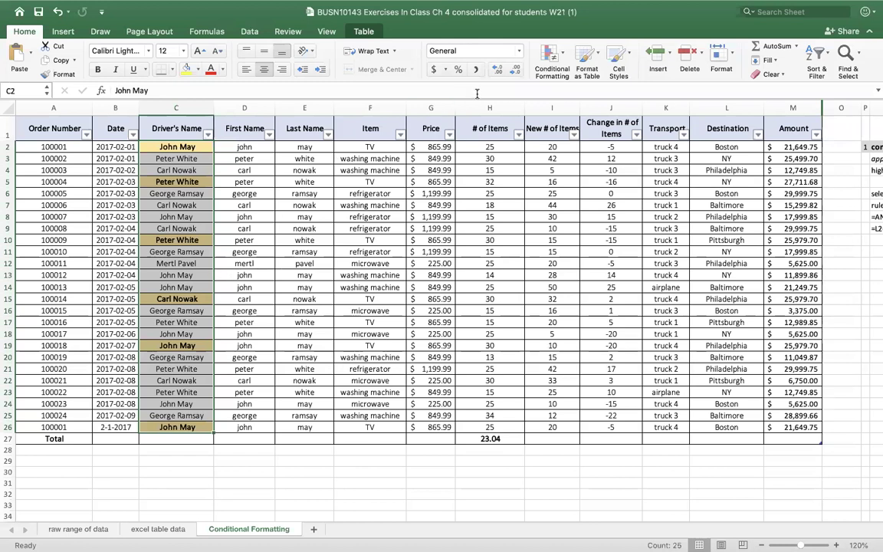
pyautogui.click(561, 59)
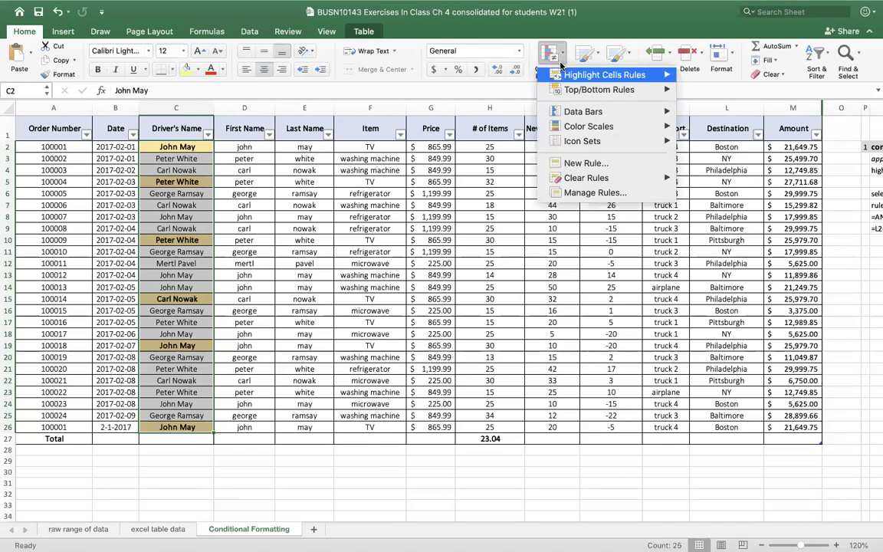
pyautogui.click(595, 192)
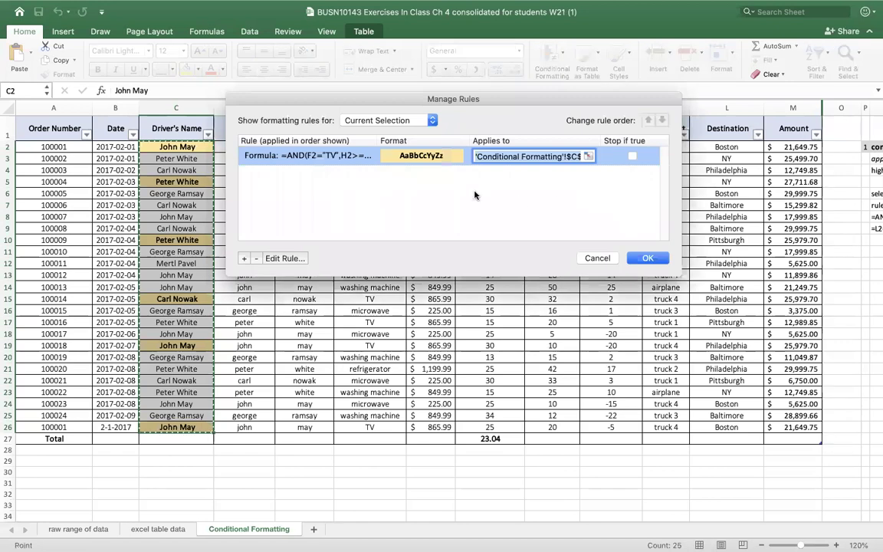
pyautogui.click(285, 259)
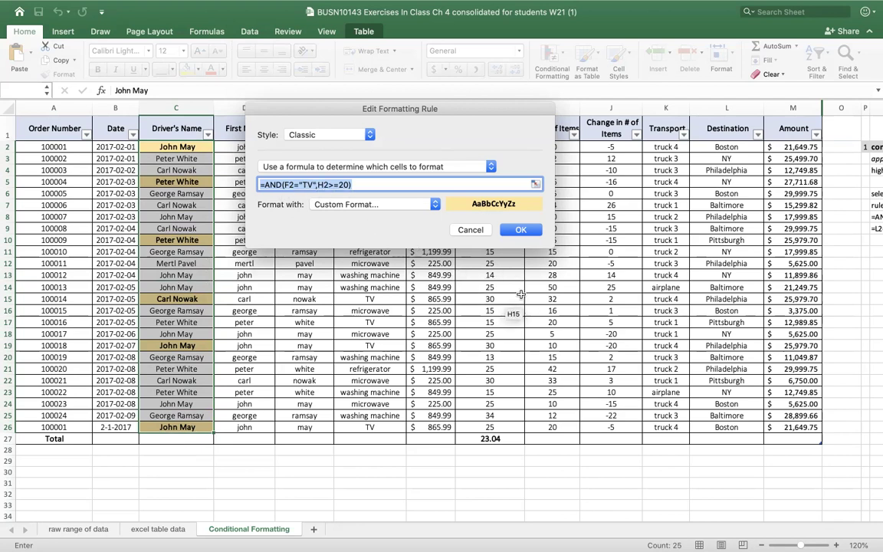
pyautogui.click(477, 230)
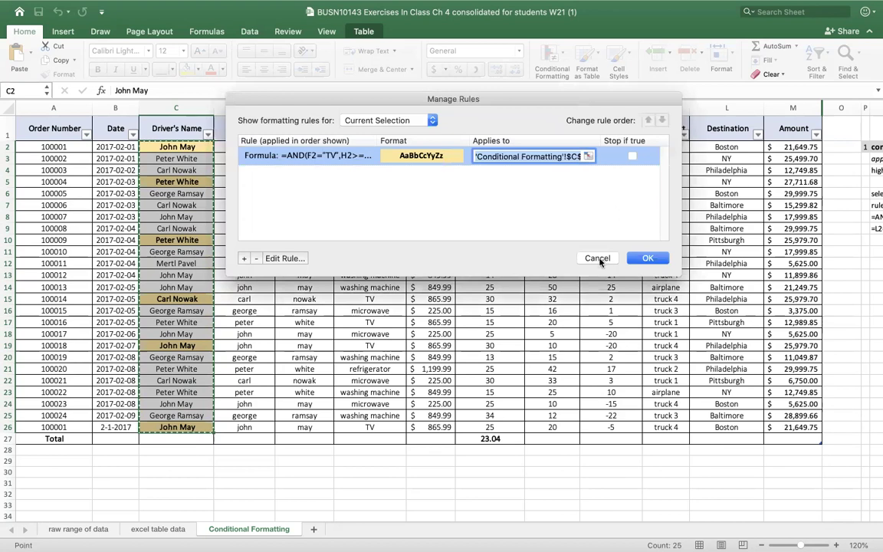
pyautogui.click(590, 258)
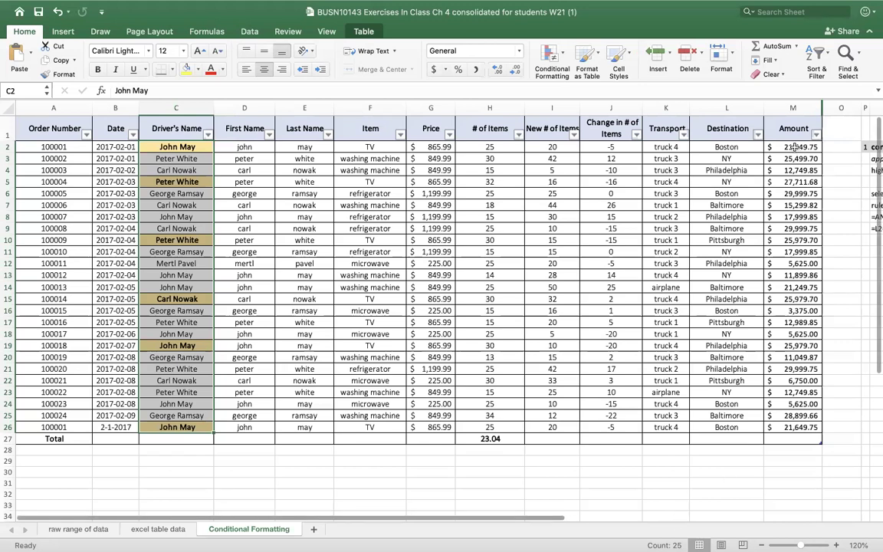
# Select the Amount cells M2:M21 and start a new Classic formula-based rule
pyautogui.moveTo(795, 146); pyautogui.dragTo(797, 427)
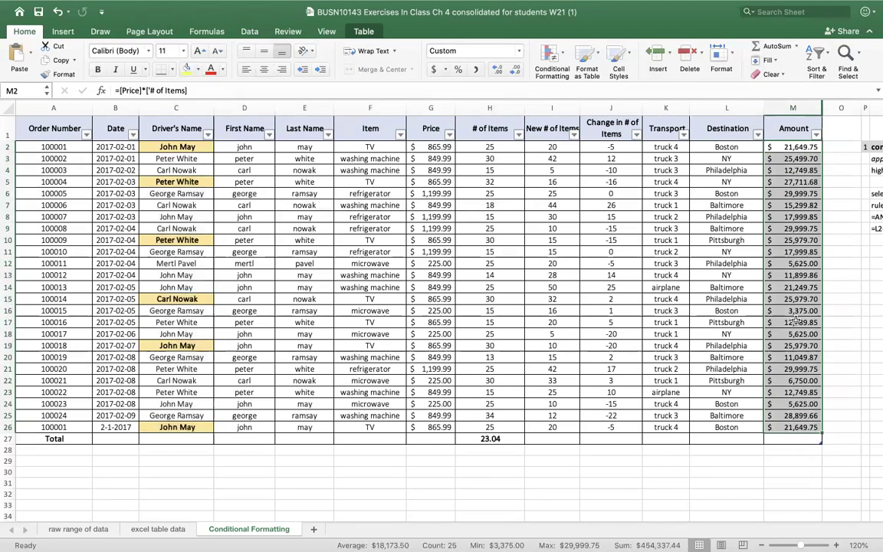
pyautogui.click(562, 55)
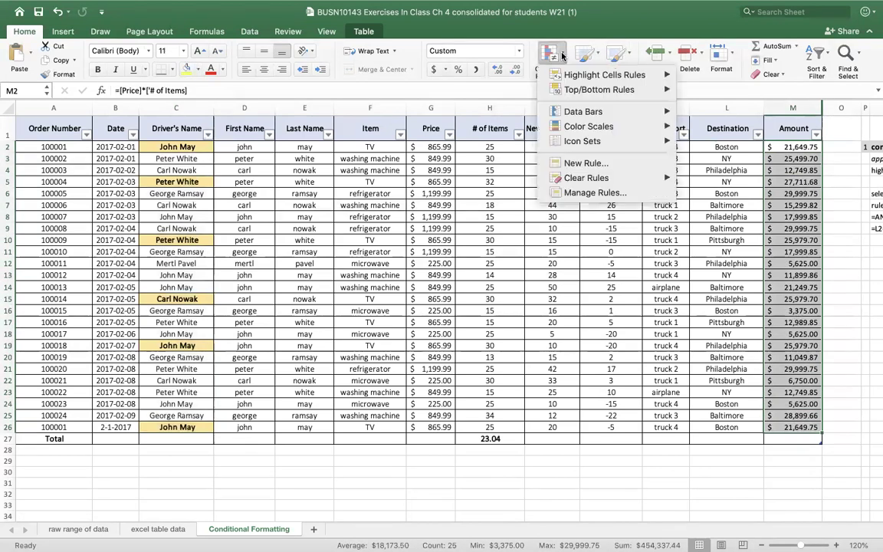
pyautogui.click(602, 164)
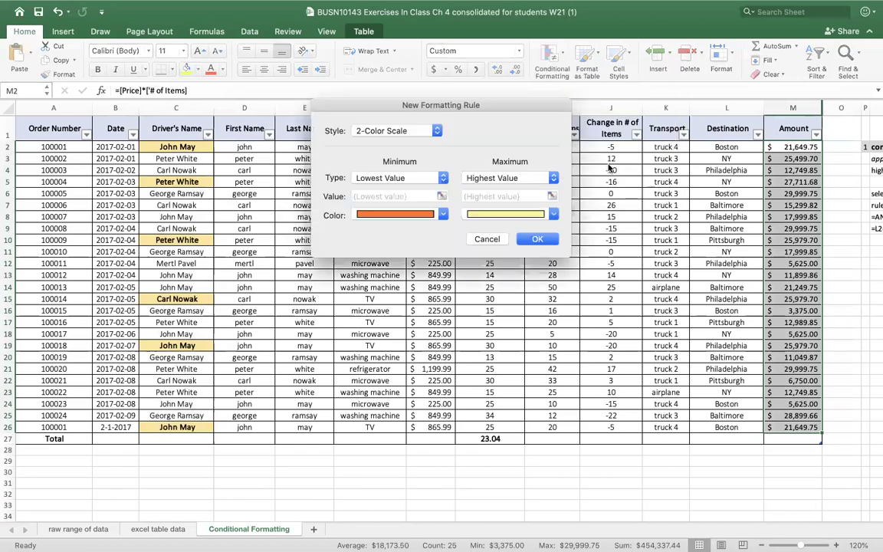
pyautogui.click(437, 133)
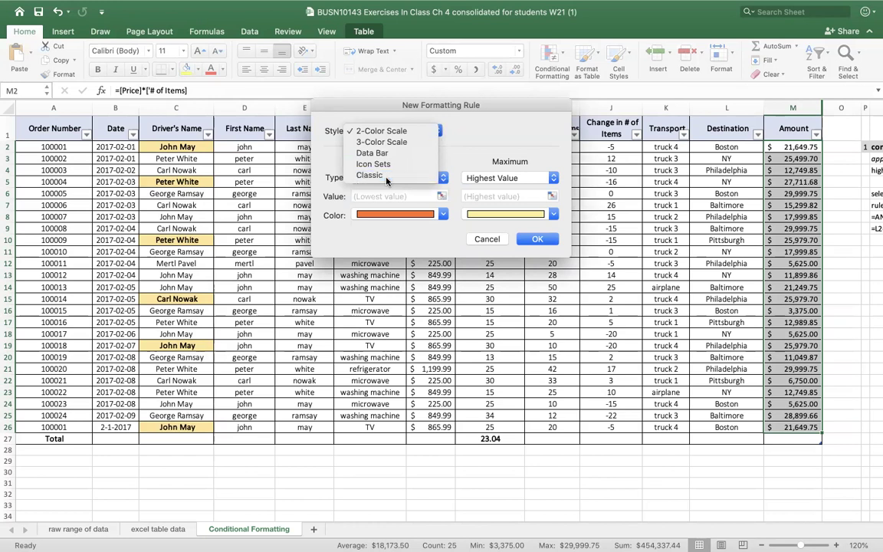
pyautogui.click(385, 176)
pyautogui.click(452, 163)
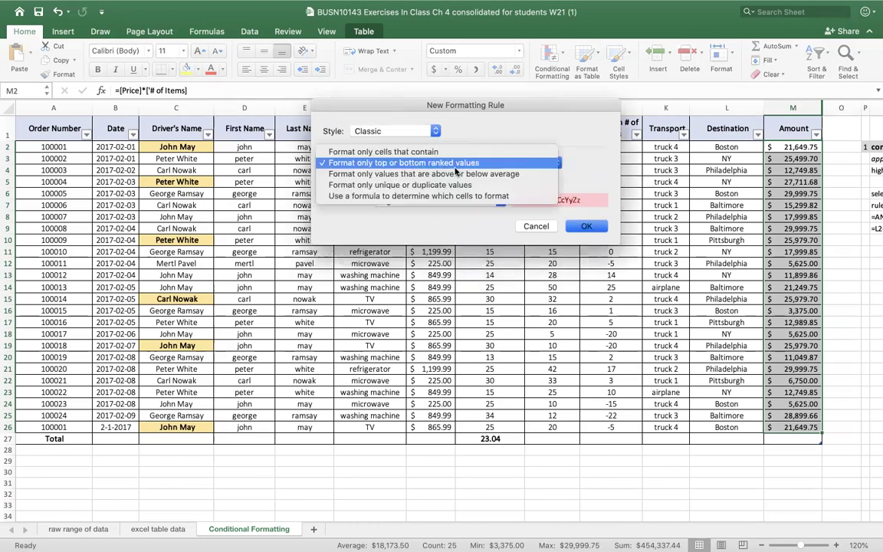
pyautogui.click(407, 198)
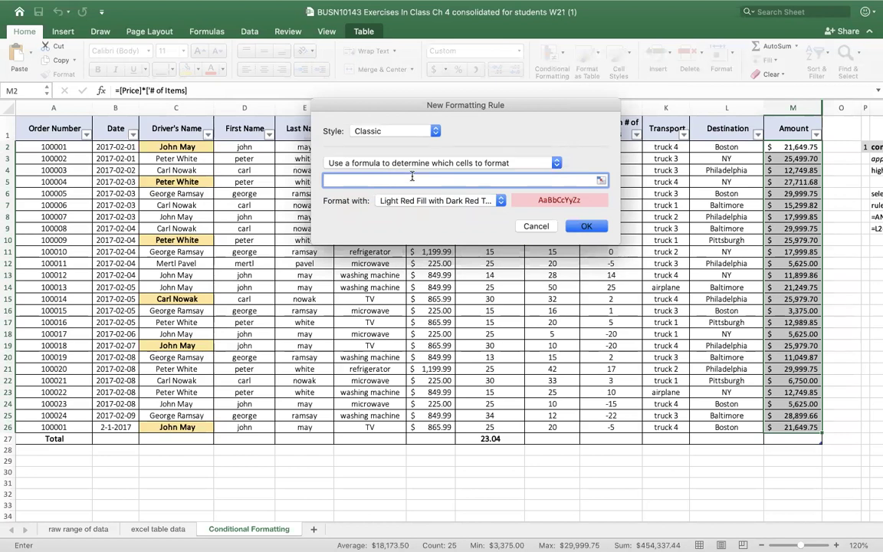
# Enter the condition =L2="Boston" and choose a Custom Format
pyautogui.write('=L2="Boston"')
pyautogui.click(444, 200)
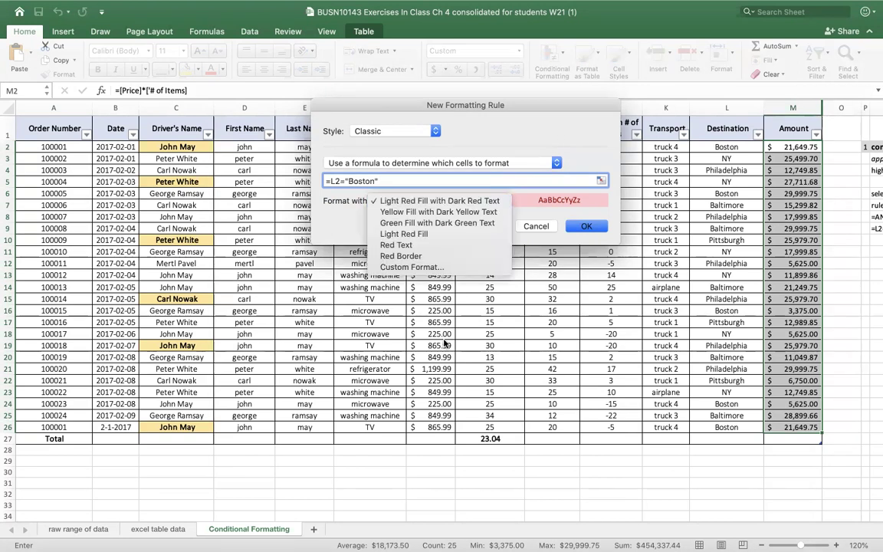
pyautogui.click(417, 267)
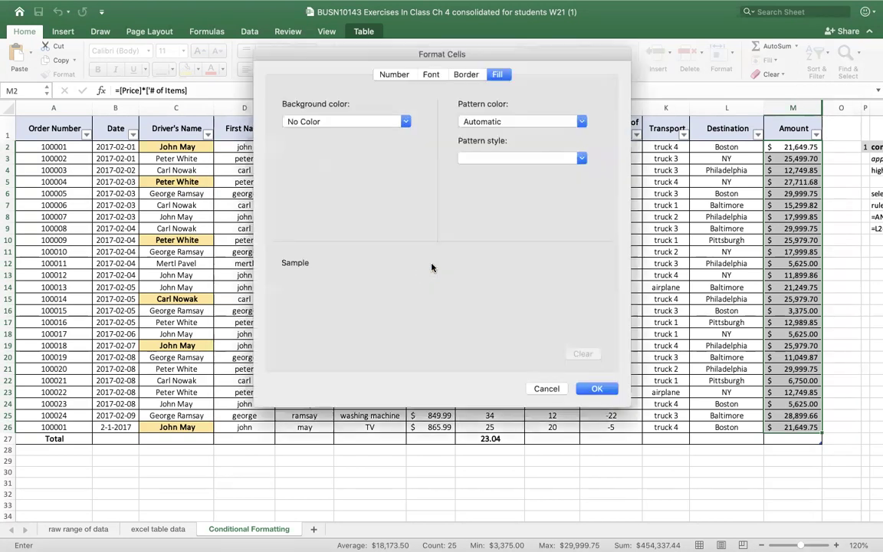
# Set the Boston Amount format to bold italic with a light peach fill
pyautogui.click(430, 74)
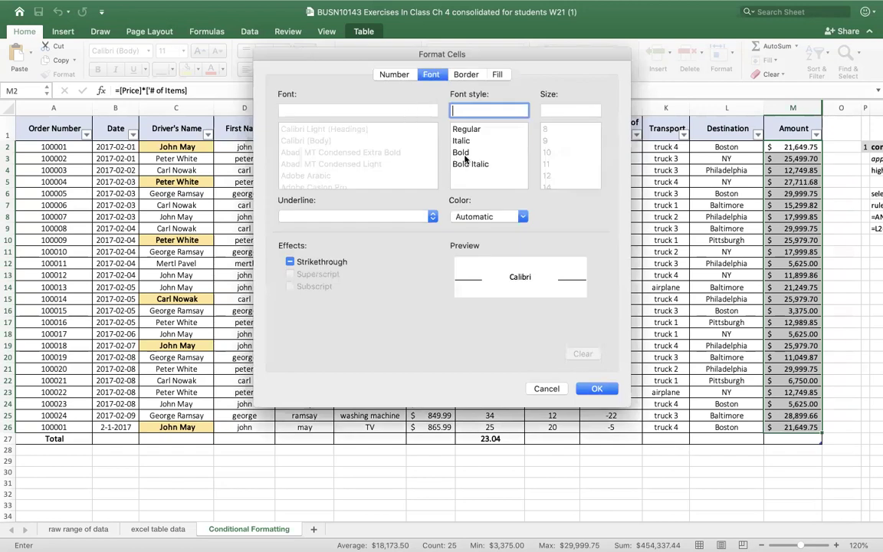
pyautogui.click(464, 166)
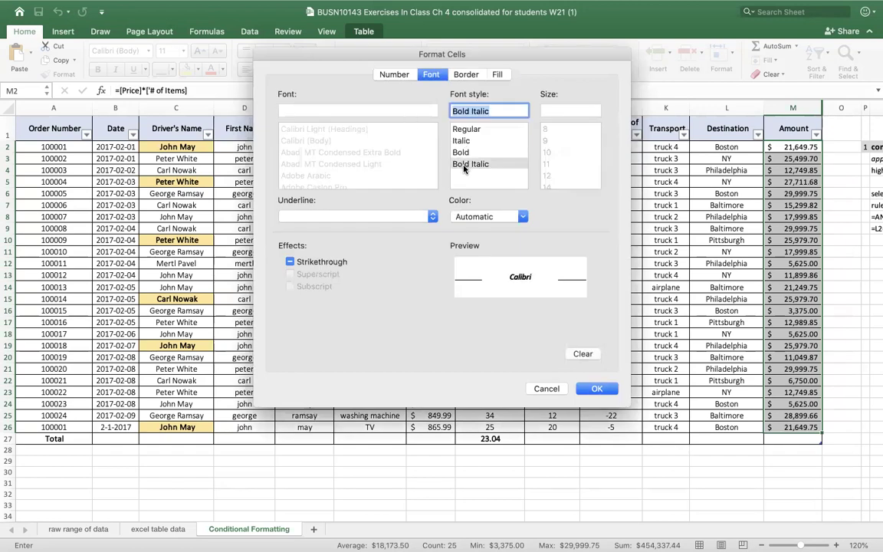
pyautogui.click(497, 74)
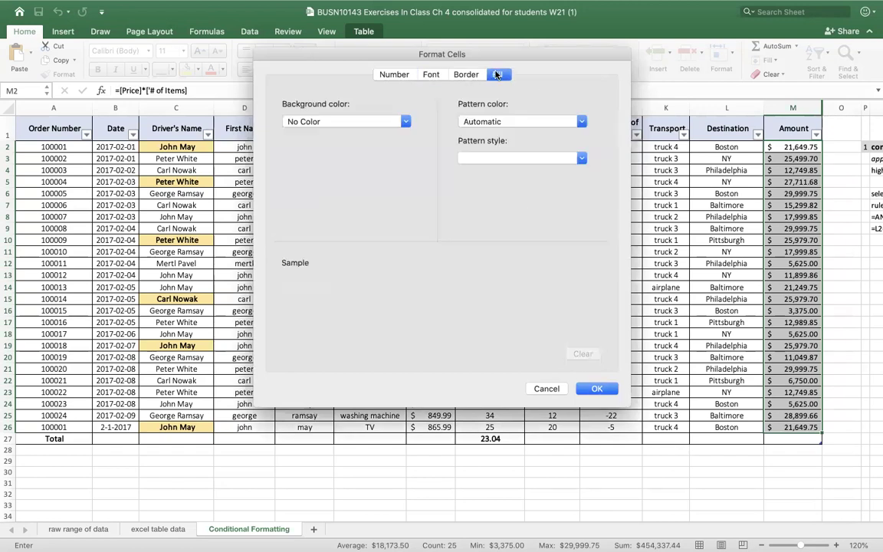
pyautogui.click(406, 121)
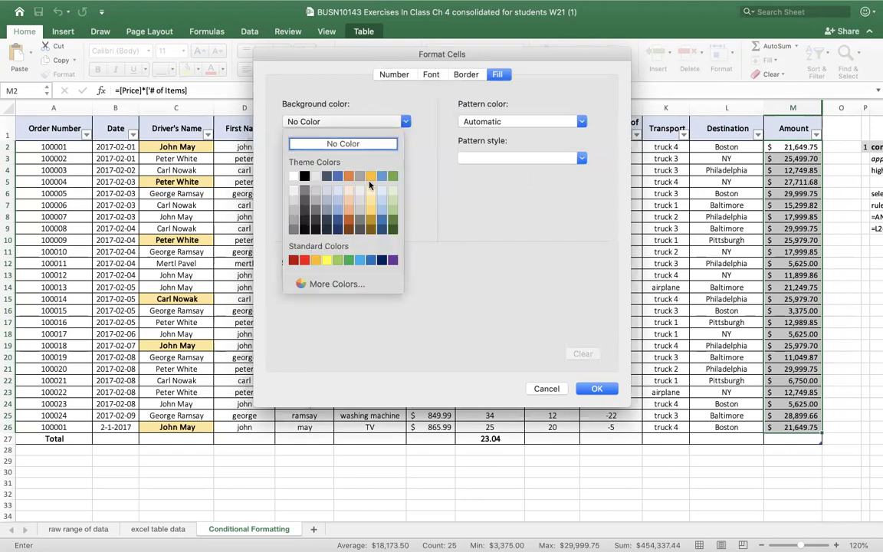
pyautogui.click(350, 191)
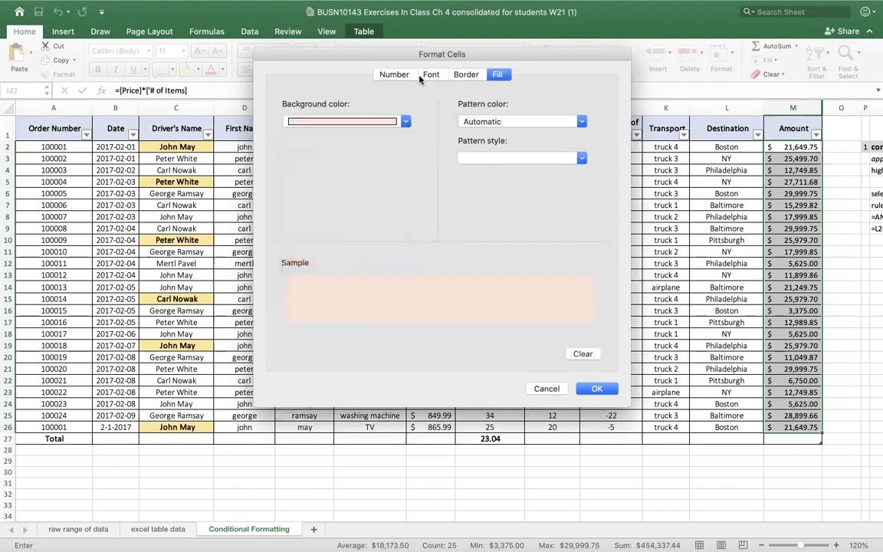
# Add a purple dash-dot outline border and apply the =L2="Boston" rule
pyautogui.click(467, 75)
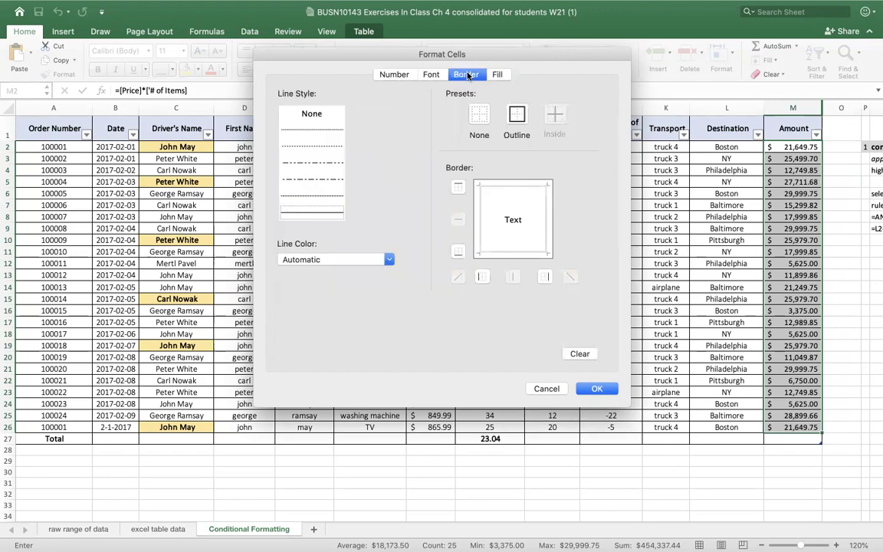
pyautogui.click(520, 113)
pyautogui.click(388, 259)
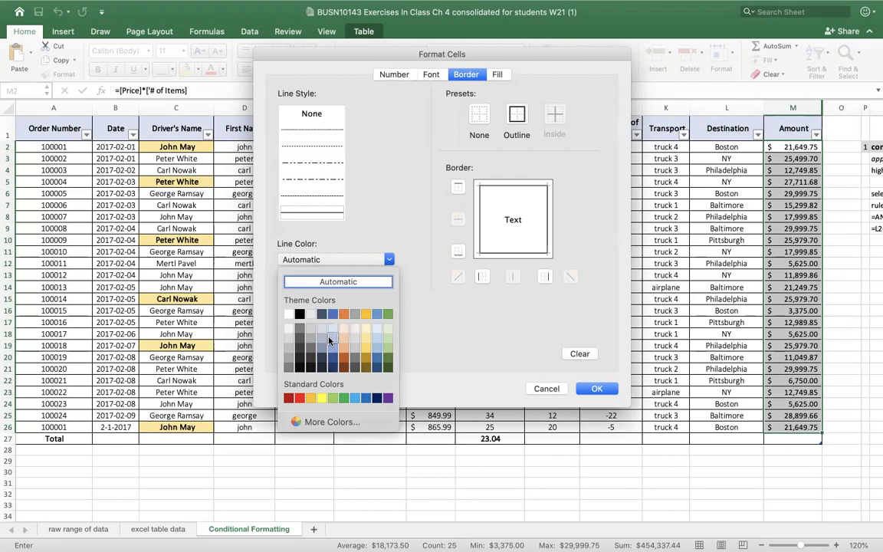
pyautogui.click(388, 397)
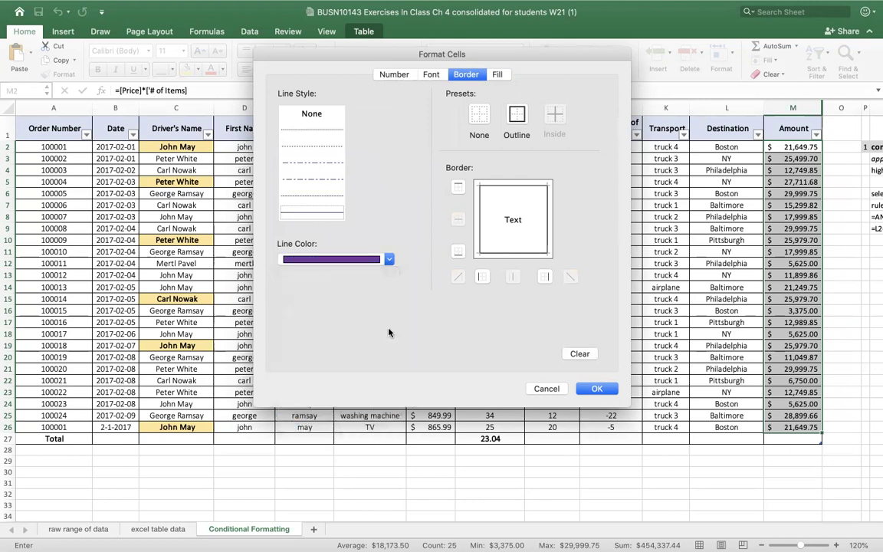
pyautogui.click(318, 164)
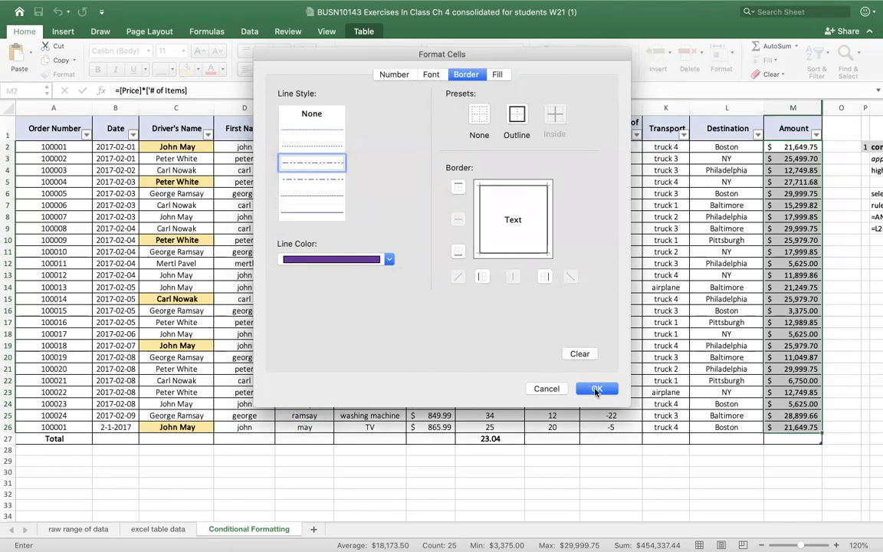
pyautogui.click(596, 389)
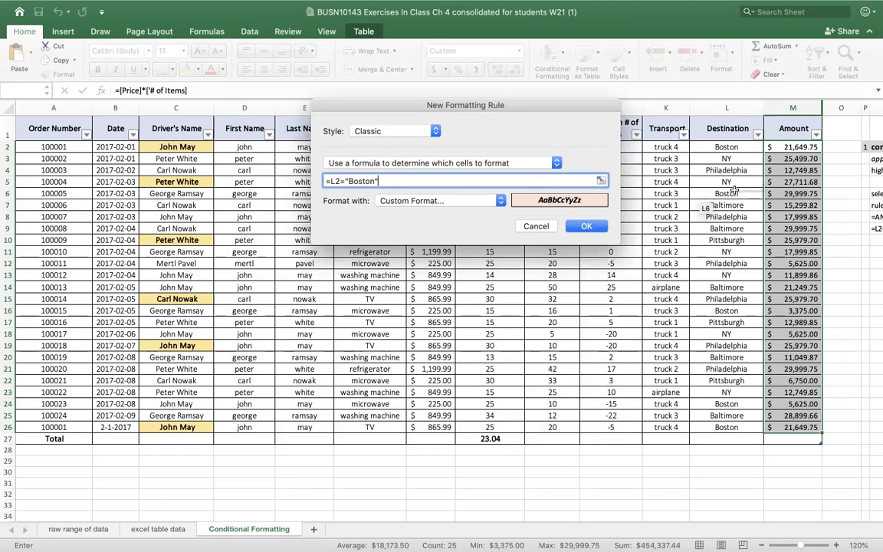
pyautogui.click(586, 227)
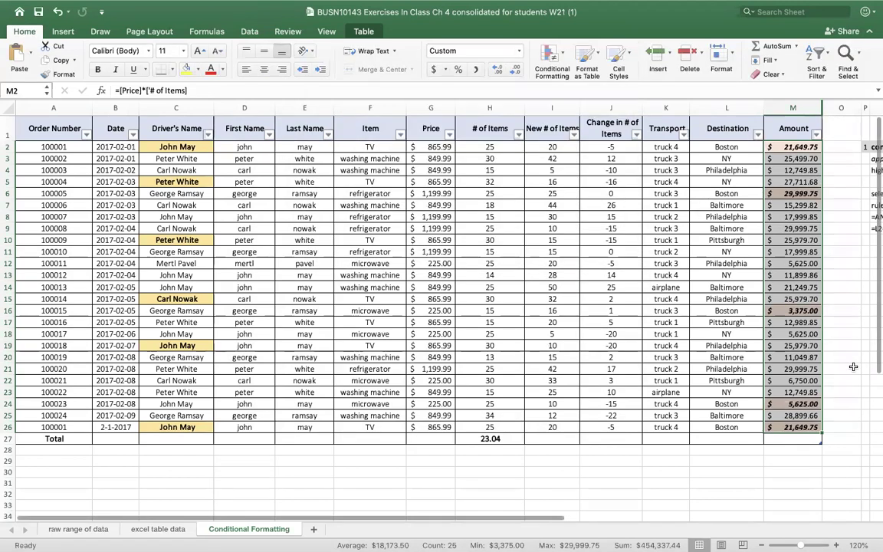
pyautogui.click(840, 369)
pyautogui.scroll(4, 841, 369)
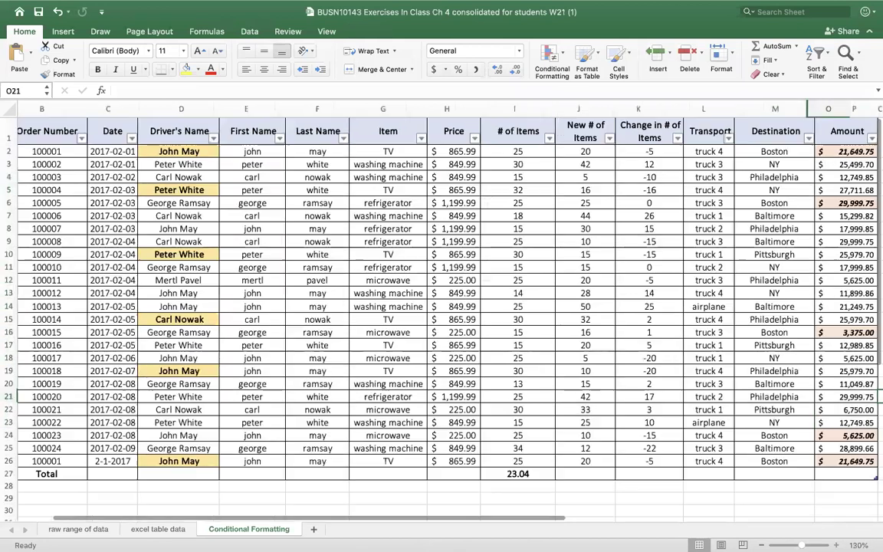
pyautogui.scroll(2, 841, 369)
pyautogui.hscroll(2, 841, 369)
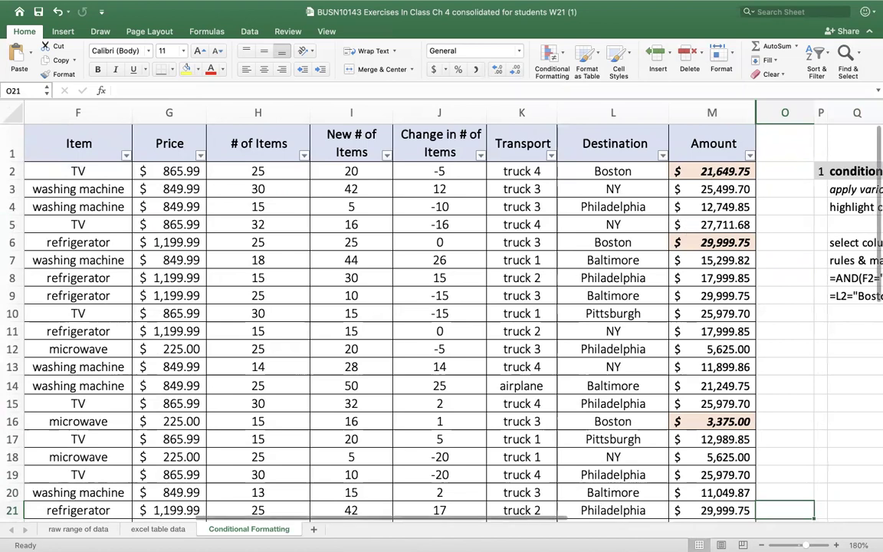
pyautogui.scroll(-1, 822, 527)
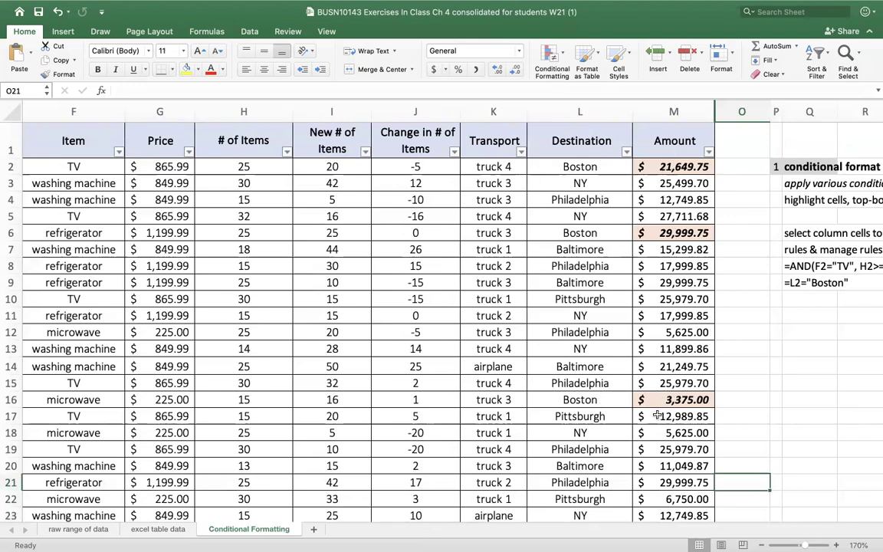
pyautogui.scroll(-2, 610, 387)
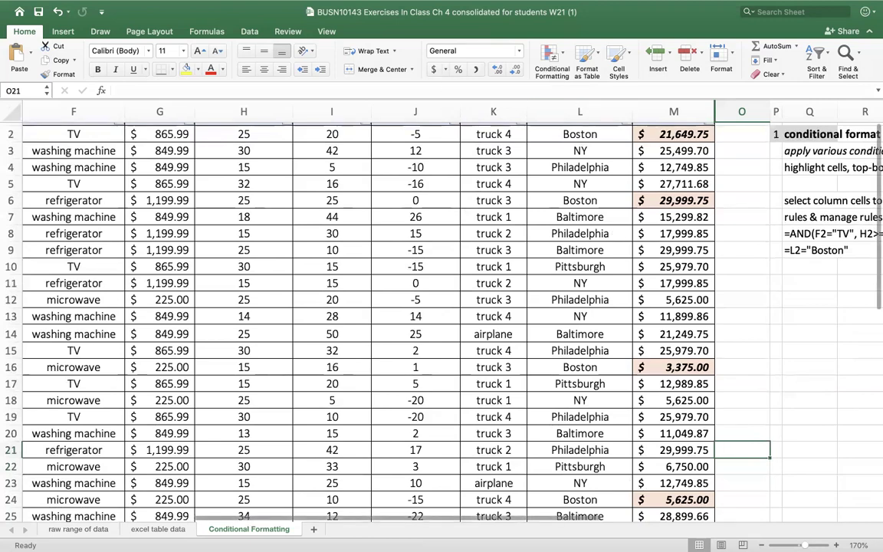
pyautogui.scroll(-4, 399, 307)
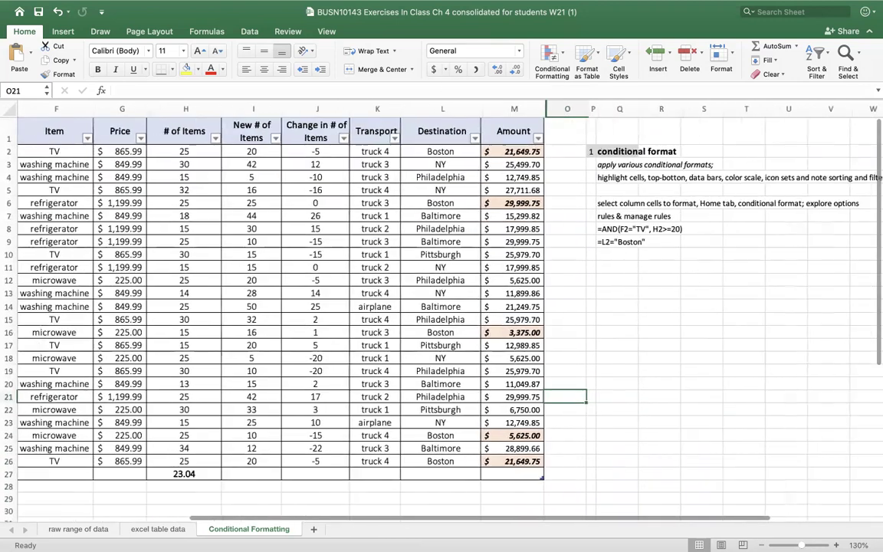
pyautogui.scroll(-4, 399, 307)
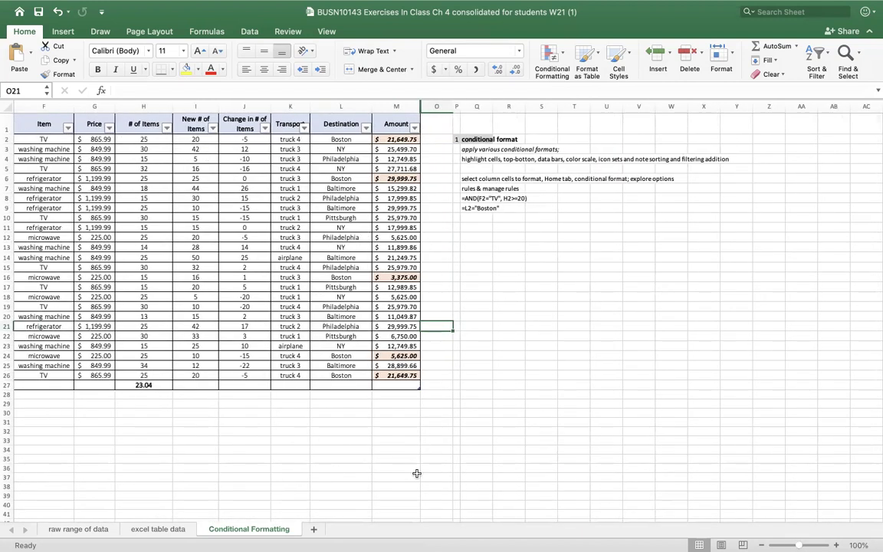
pyautogui.hscroll(-5, 178, 469)
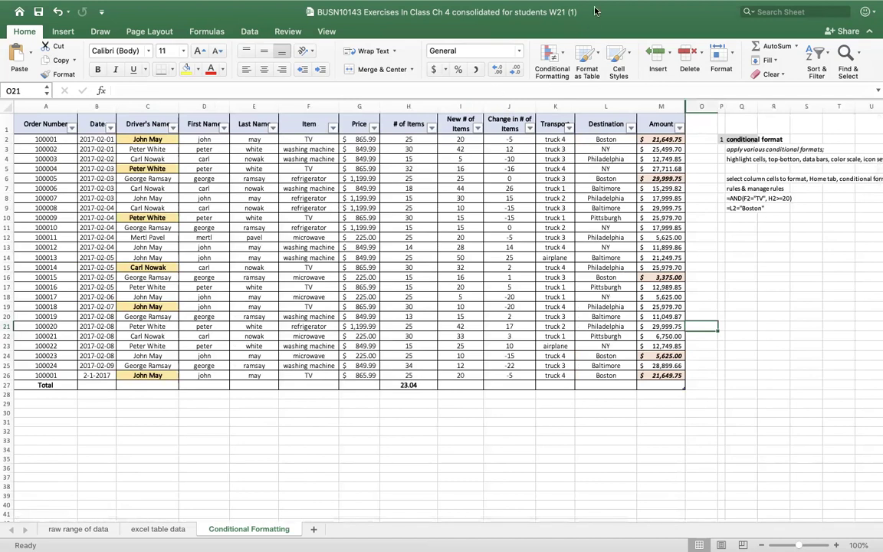
pyautogui.click(552, 56)
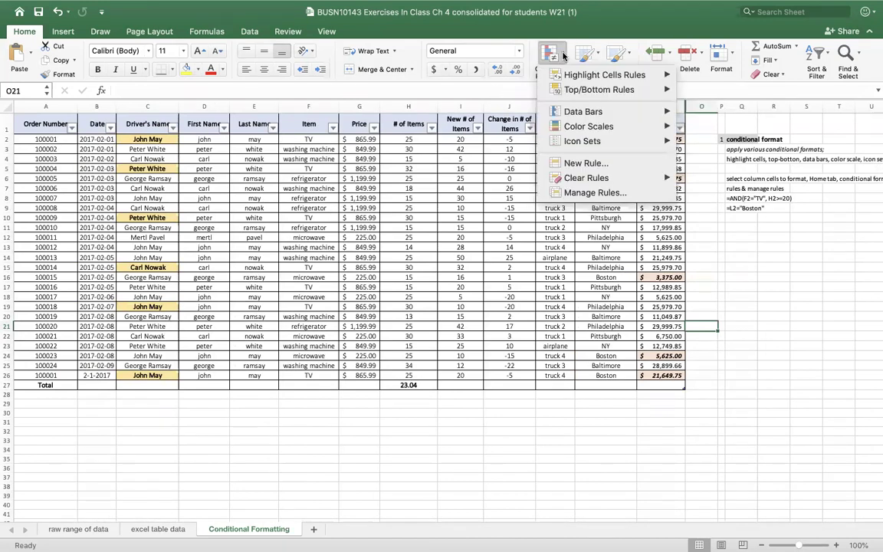
pyautogui.click(558, 190)
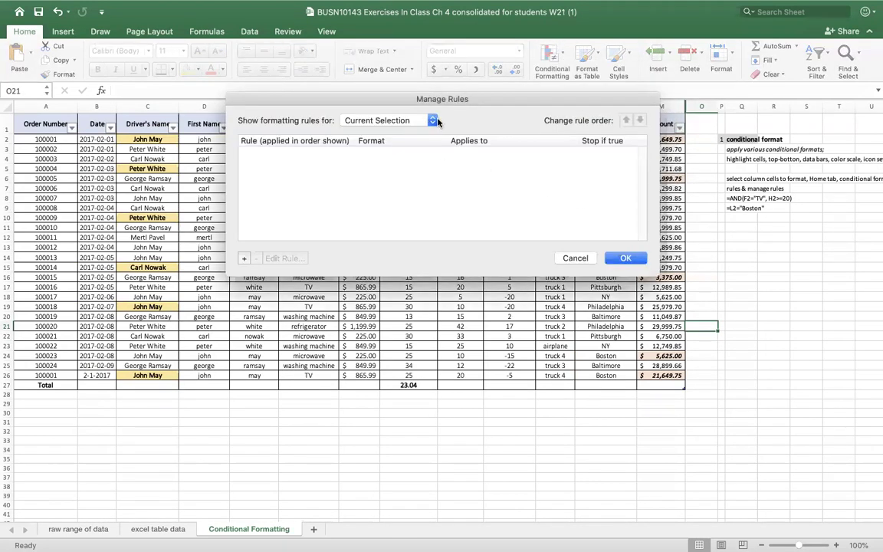
pyautogui.click(391, 121)
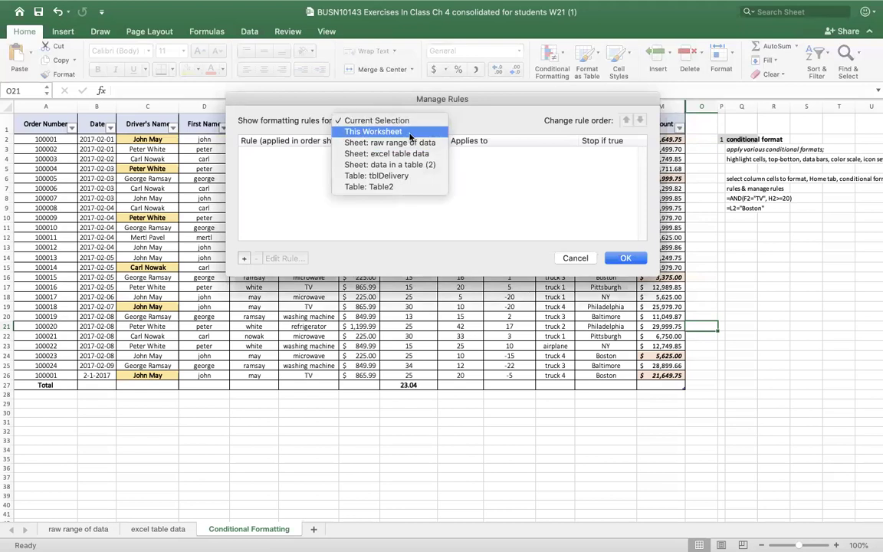
pyautogui.click(410, 135)
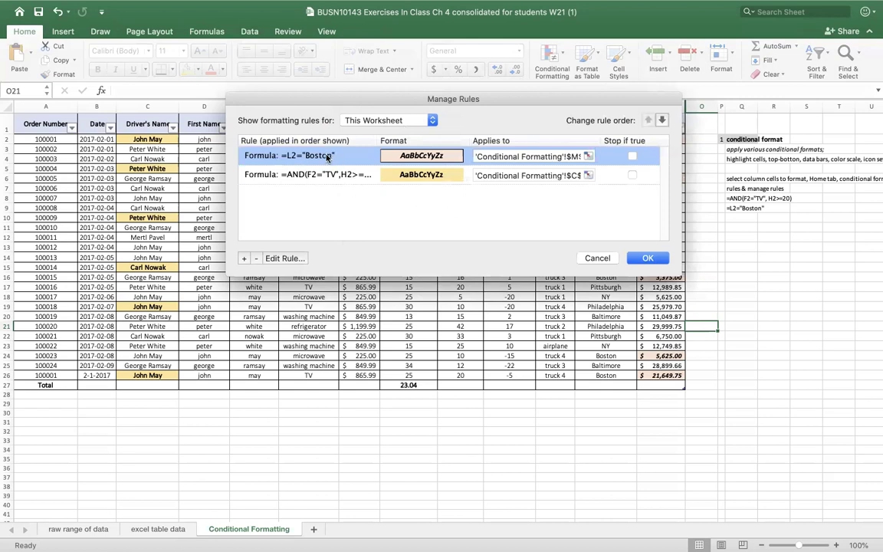
pyautogui.click(299, 175)
pyautogui.click(285, 259)
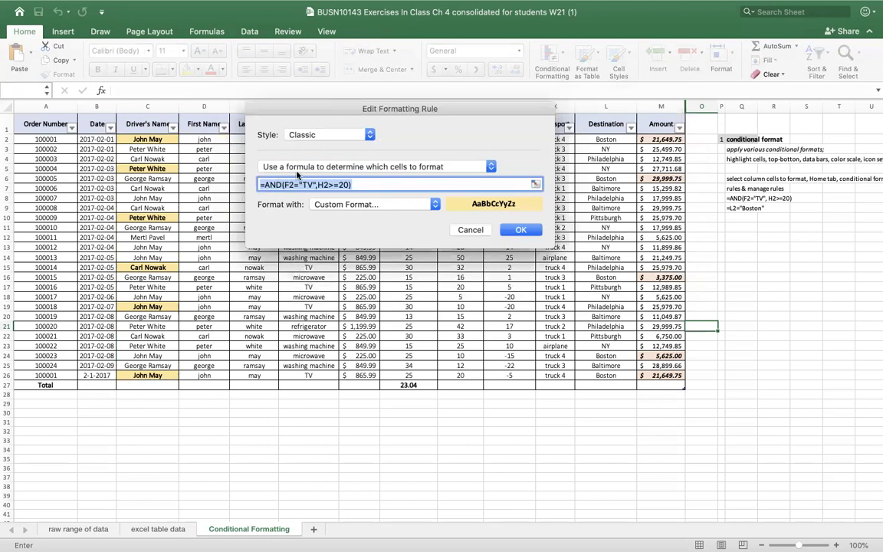
pyautogui.click(468, 230)
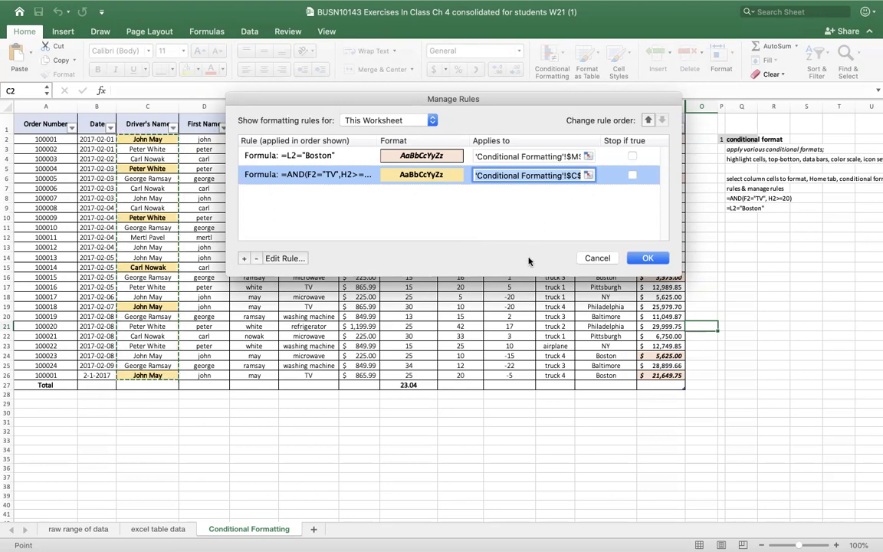
pyautogui.click(597, 257)
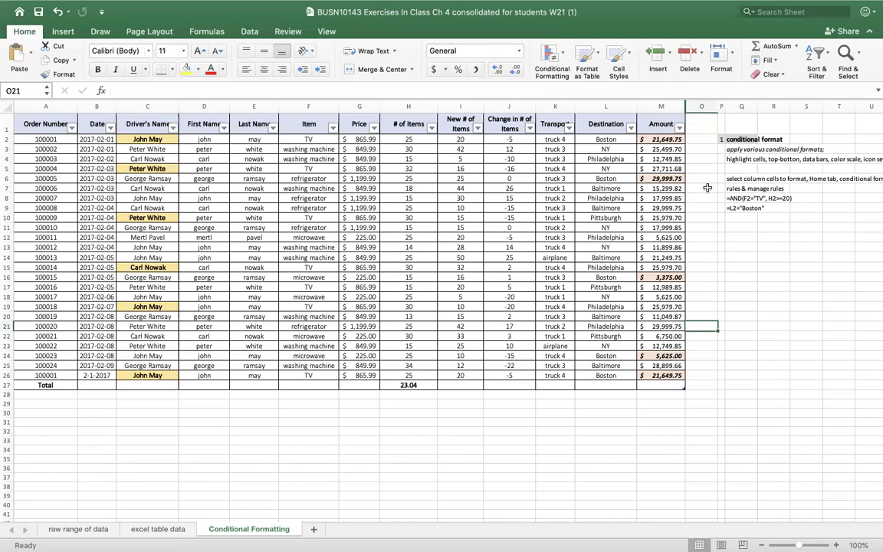
pyautogui.moveTo(789, 7)
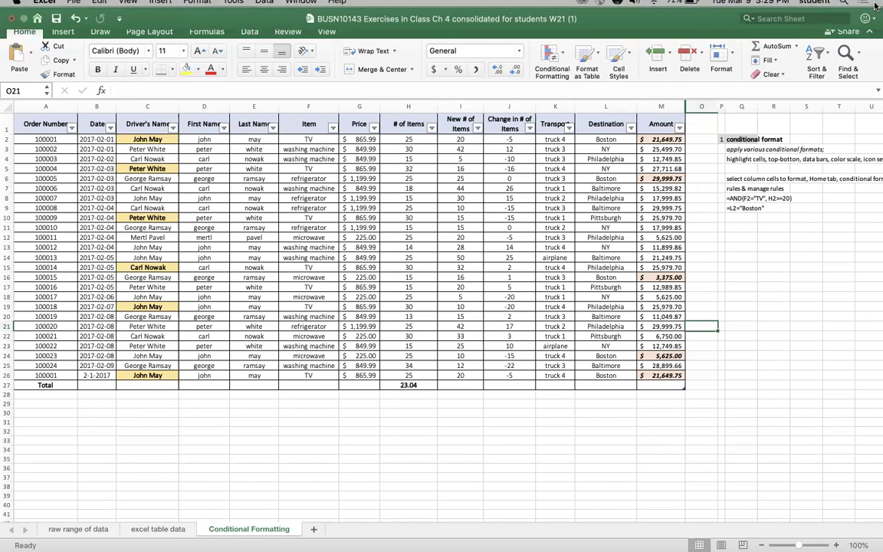